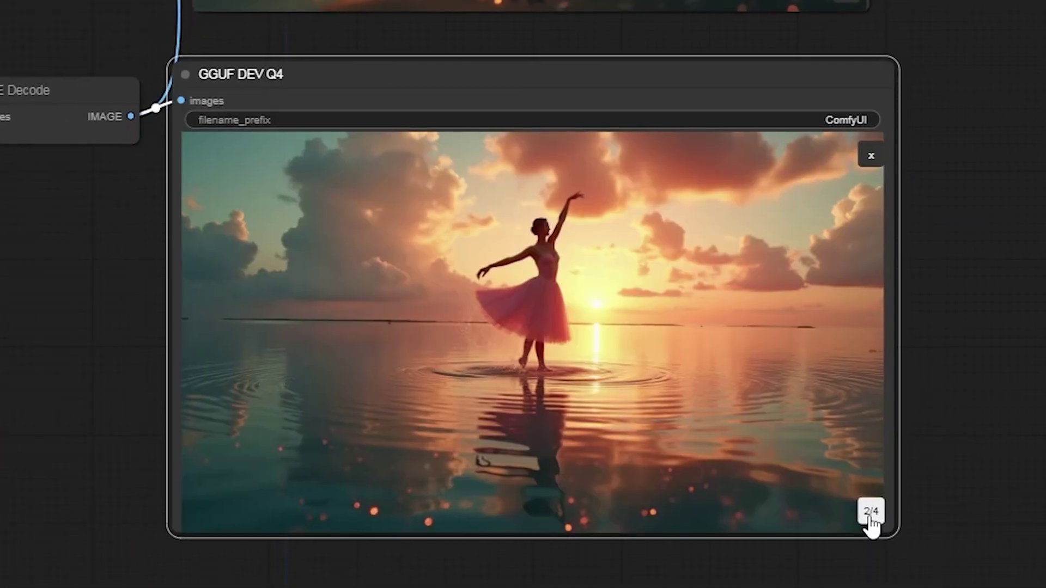
Cycle through the ballerina-at-sunset images in the GGUF DEV Q4 Save Image preview.
{"action": "left_click", "coordinate": [874, 518]}
{"action": "left_click", "coordinate": [874, 518]}
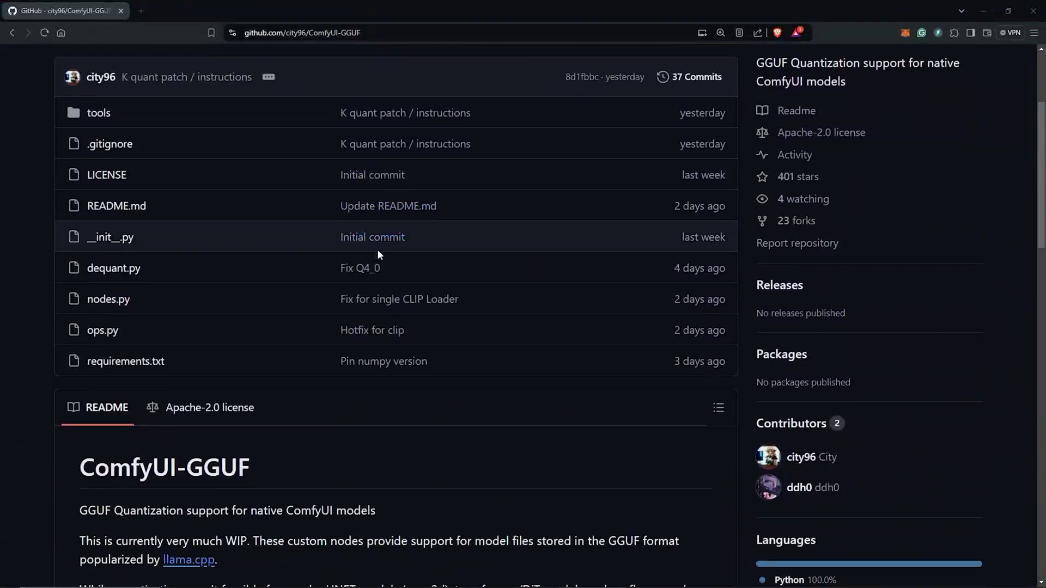
Scroll the ComfyUI-GGUF repository page down to the README and its example workflow image.
{"action": "scroll", "coordinate": [405, 228], "scroll_direction": "down", "scroll_amount": 3}
{"action": "scroll", "coordinate": [598, 218], "scroll_direction": "down", "scroll_amount": 4}
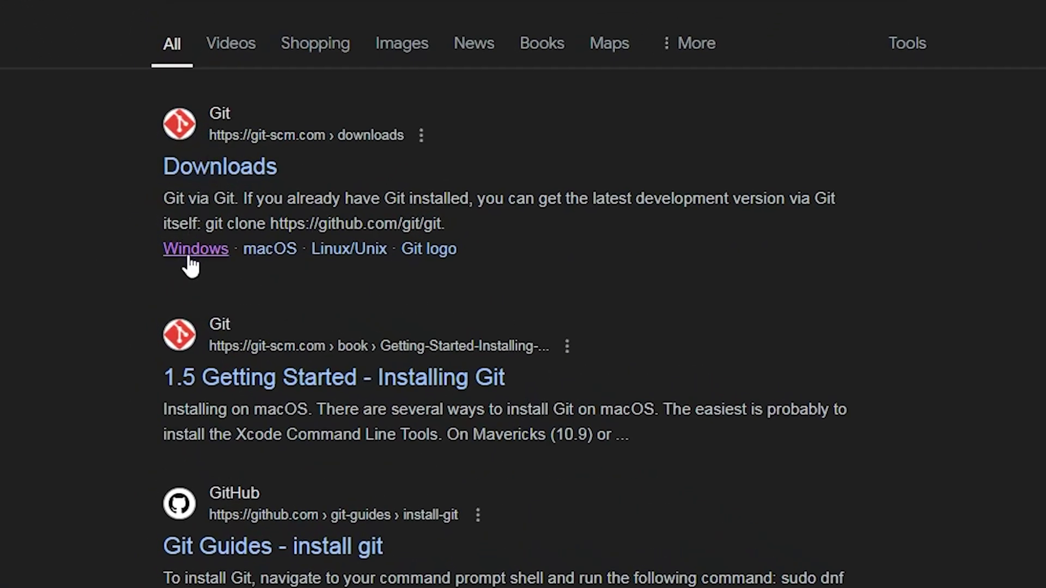
Open git-scm.com's Windows download link in a new tab and switch to it.
{"action": "right_click", "coordinate": [194, 260]}
{"action": "left_click", "coordinate": [256, 271]}
{"action": "left_click", "coordinate": [180, 12]}
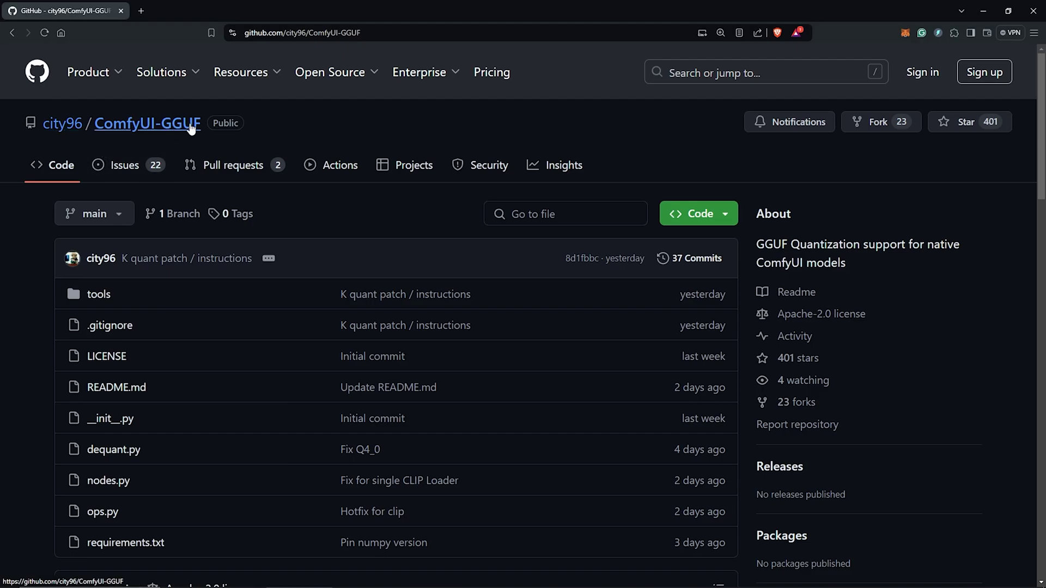
Highlight the ComfyUI-GGUF repository name, then scroll the README down to Installation.
{"action": "left_click_drag", "start_coordinate": [201, 125], "coordinate": [155, 125]}
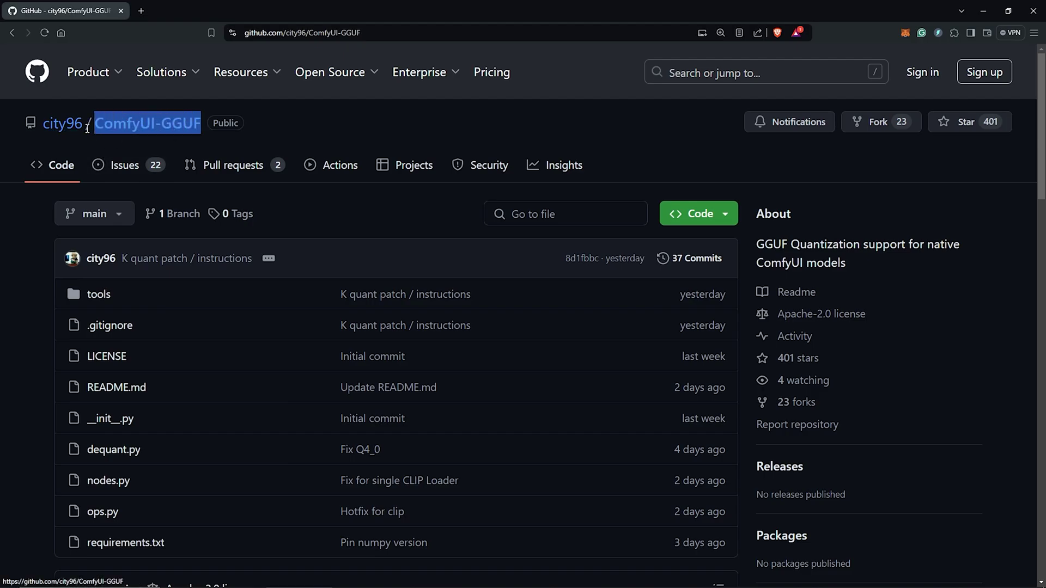
{"action": "left_click", "coordinate": [370, 159]}
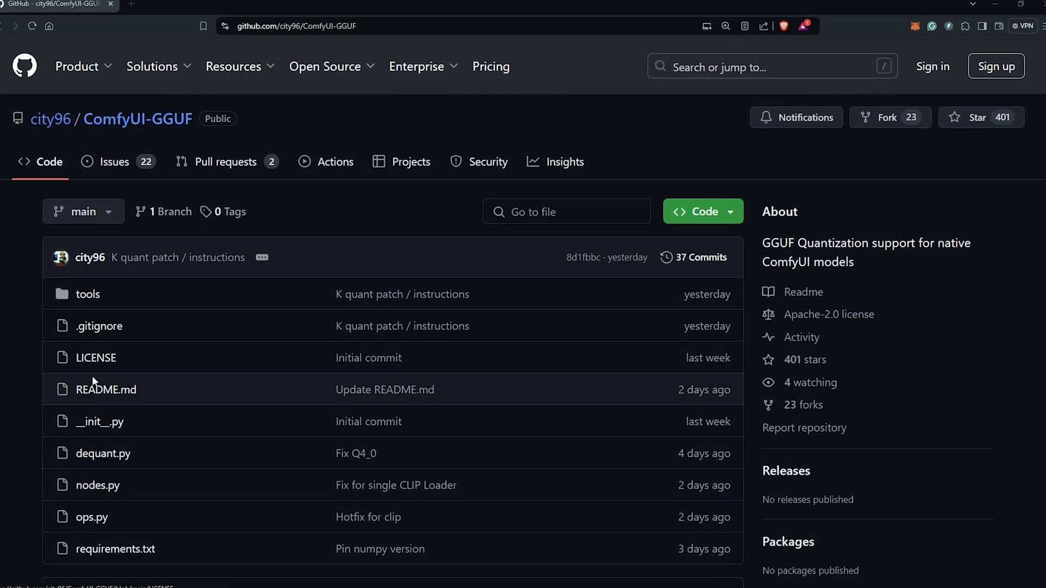
{"action": "scroll", "coordinate": [220, 286], "scroll_direction": "down", "scroll_amount": 3}
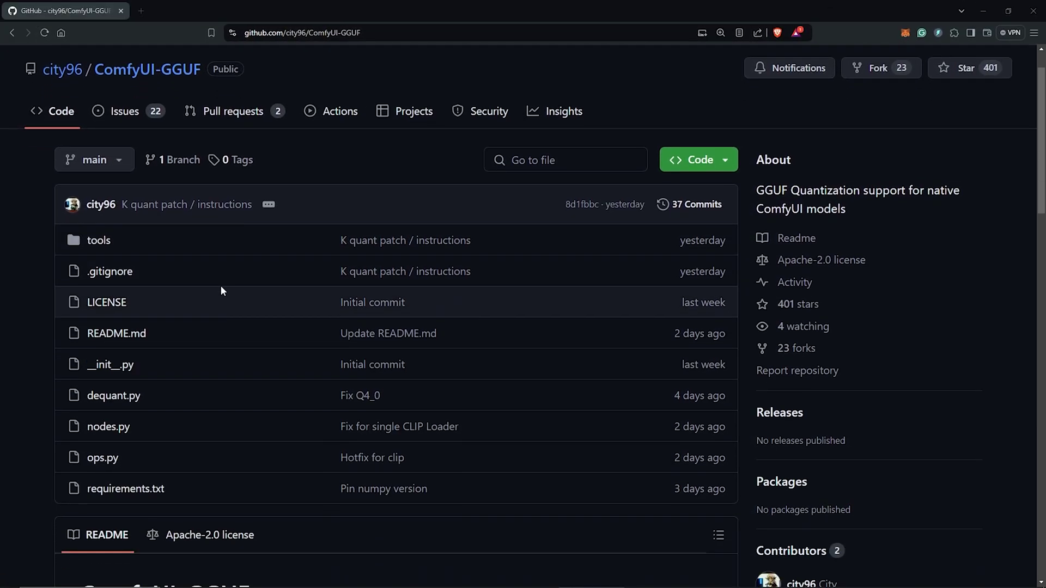
{"action": "scroll", "coordinate": [381, 245], "scroll_direction": "down", "scroll_amount": 6}
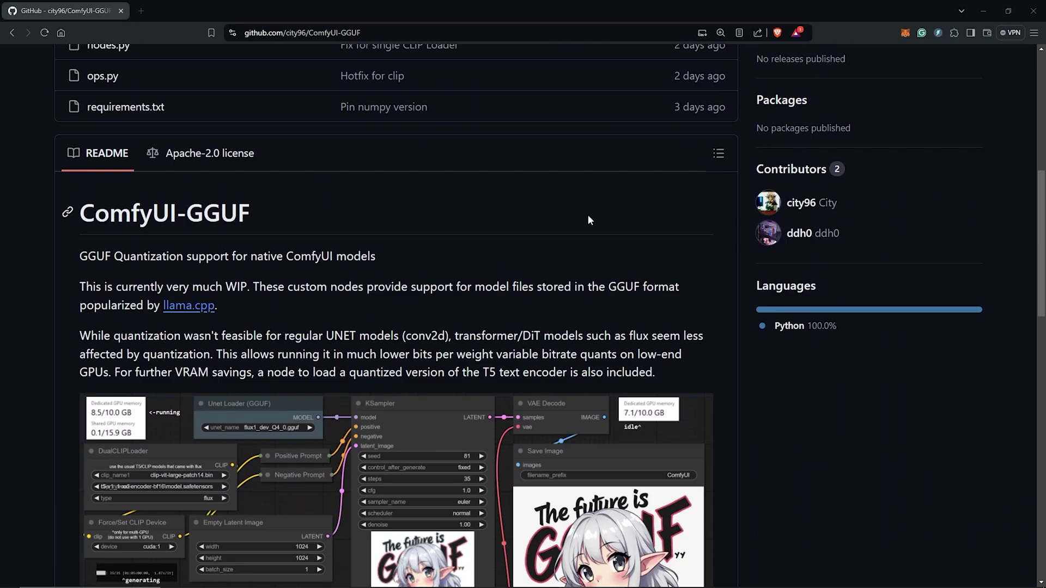
{"action": "scroll", "coordinate": [603, 218], "scroll_direction": "down", "scroll_amount": 2}
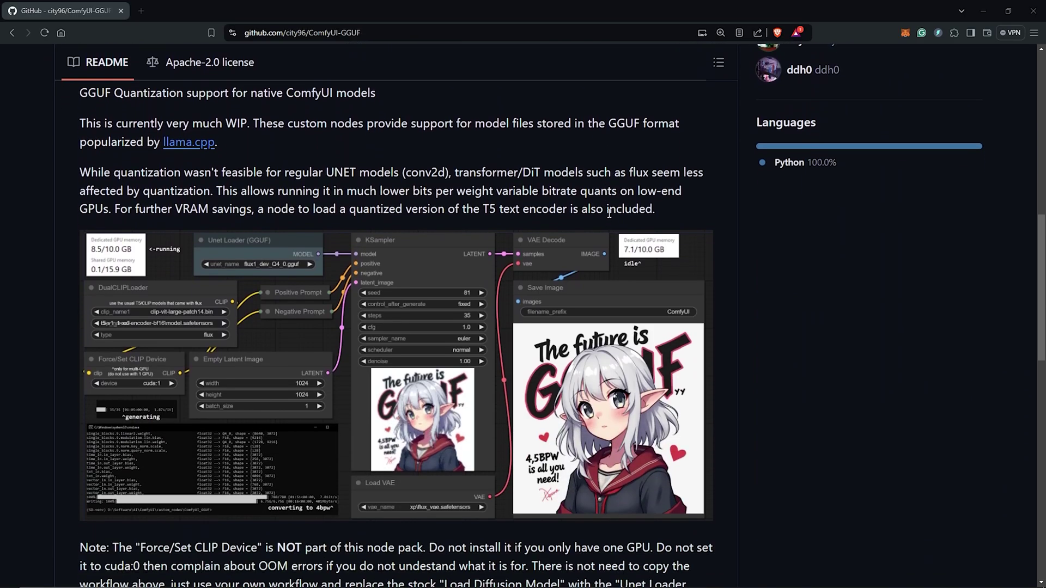
{"action": "scroll", "coordinate": [610, 213], "scroll_direction": "down", "scroll_amount": 8}
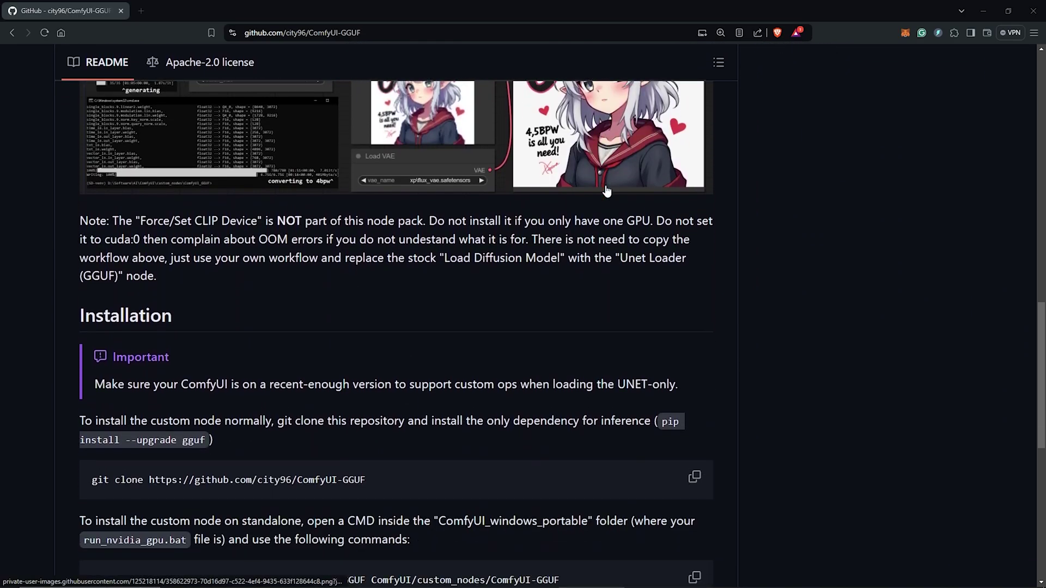
{"action": "scroll", "coordinate": [607, 191], "scroll_direction": "down", "scroll_amount": 2}
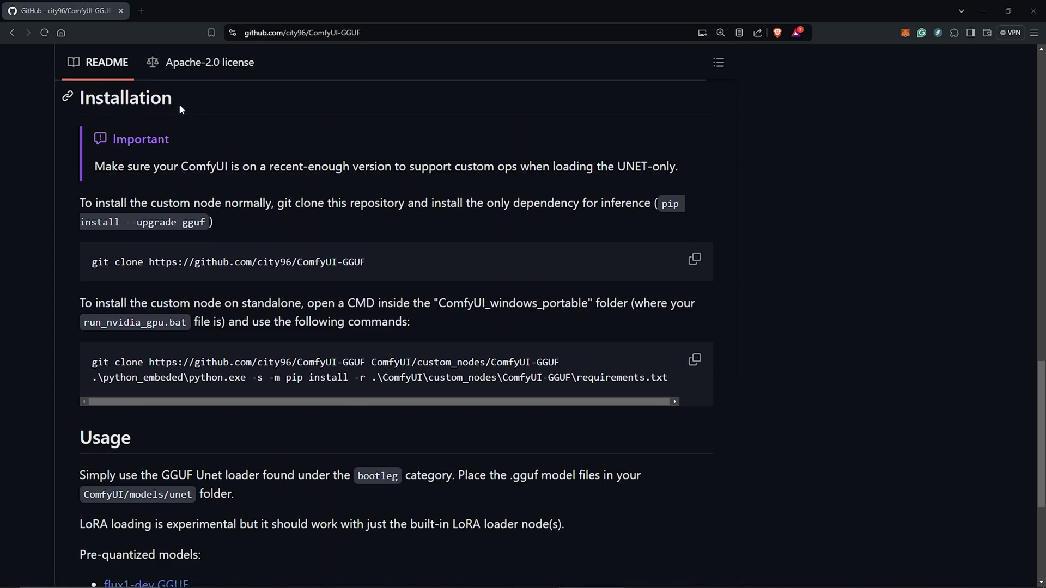
Highlight the Installation heading and the Important note on the required ComfyUI version.
{"action": "left_click_drag", "start_coordinate": [180, 105], "coordinate": [84, 101]}
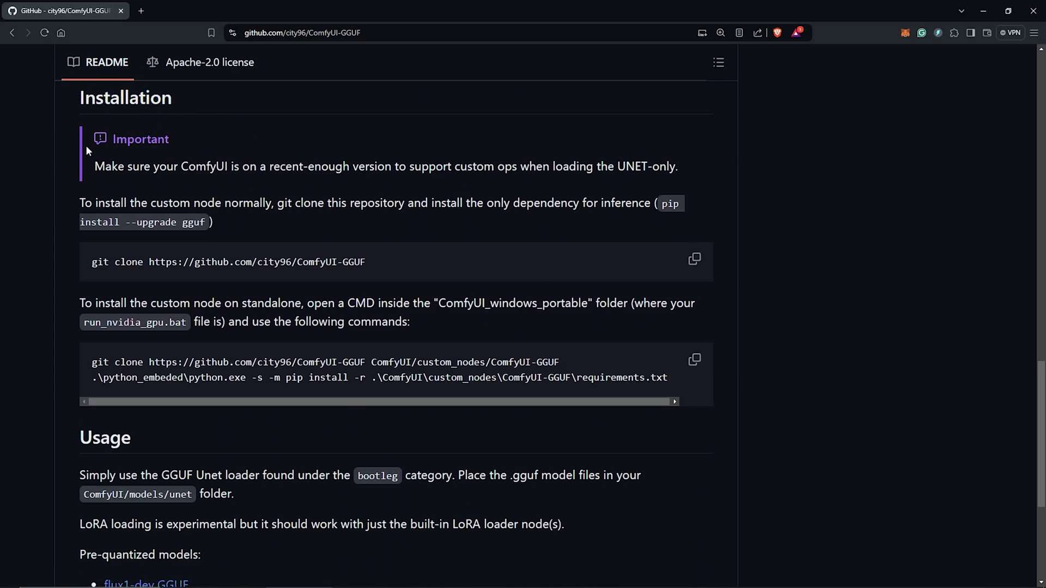
{"action": "left_click_drag", "start_coordinate": [96, 166], "coordinate": [645, 169]}
{"action": "left_click_drag", "start_coordinate": [953, 171], "coordinate": [1016, 172]}
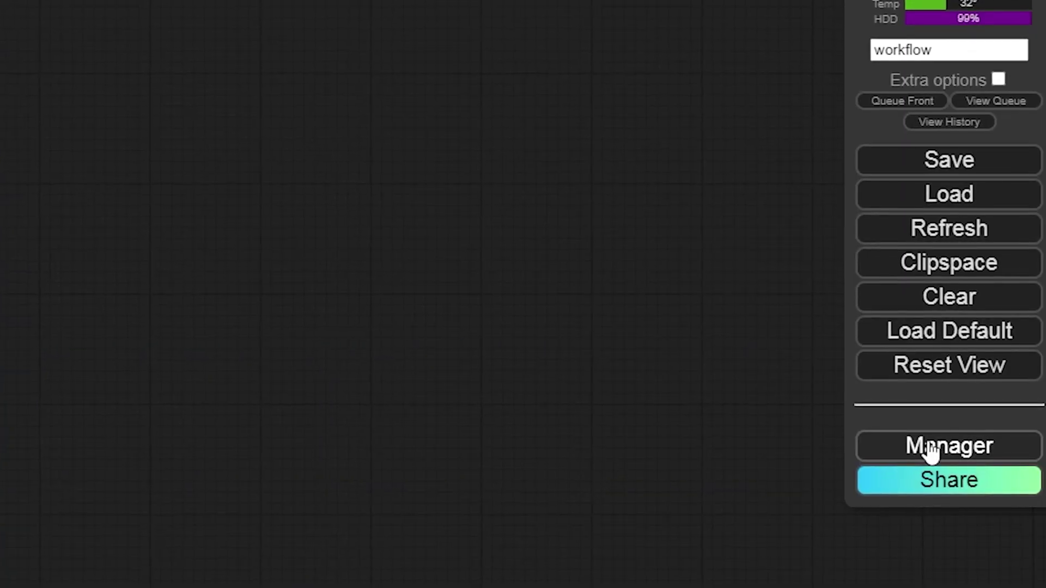
Update ComfyUI through the Manager, confirm the server restart, and minimize the browser window.
{"action": "left_click", "coordinate": [964, 450]}
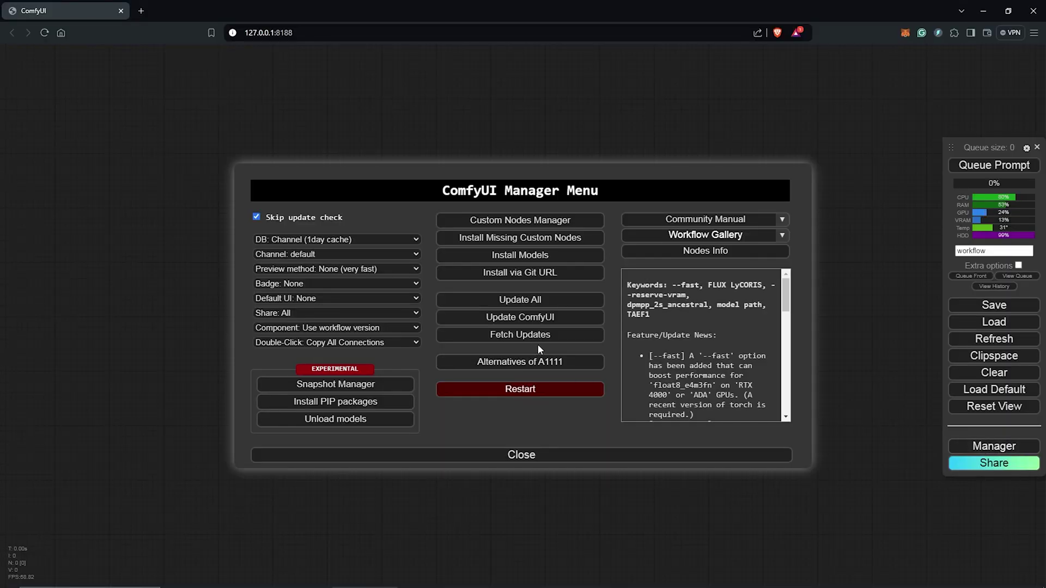
{"action": "left_click", "coordinate": [535, 318]}
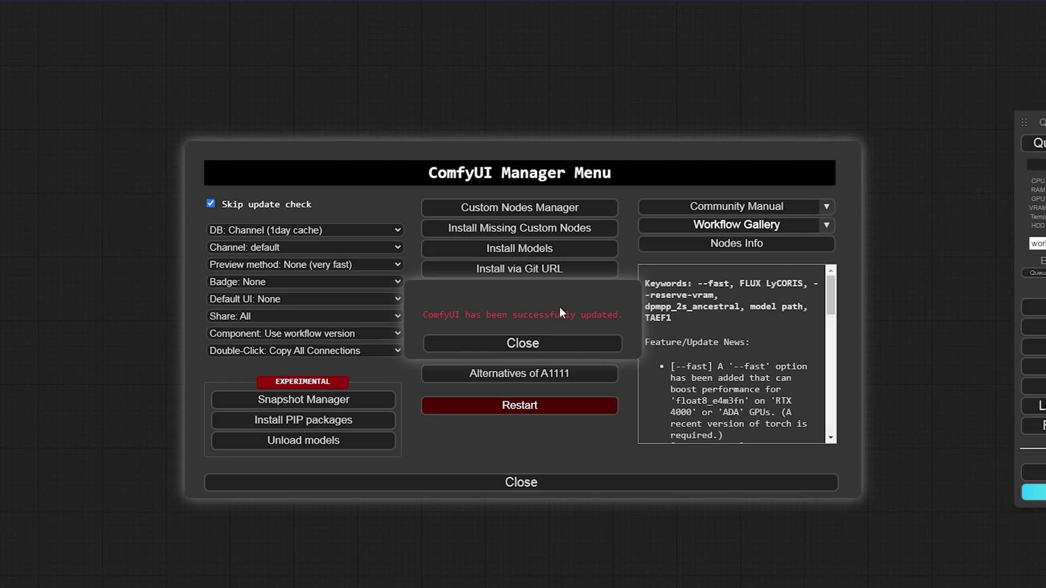
{"action": "left_click", "coordinate": [531, 343]}
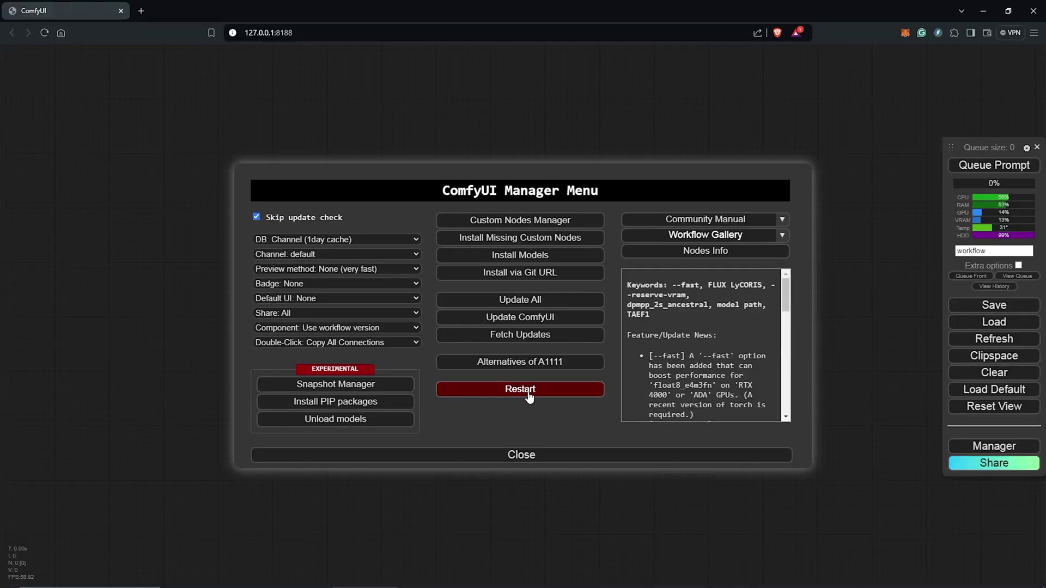
{"action": "left_click", "coordinate": [571, 103]}
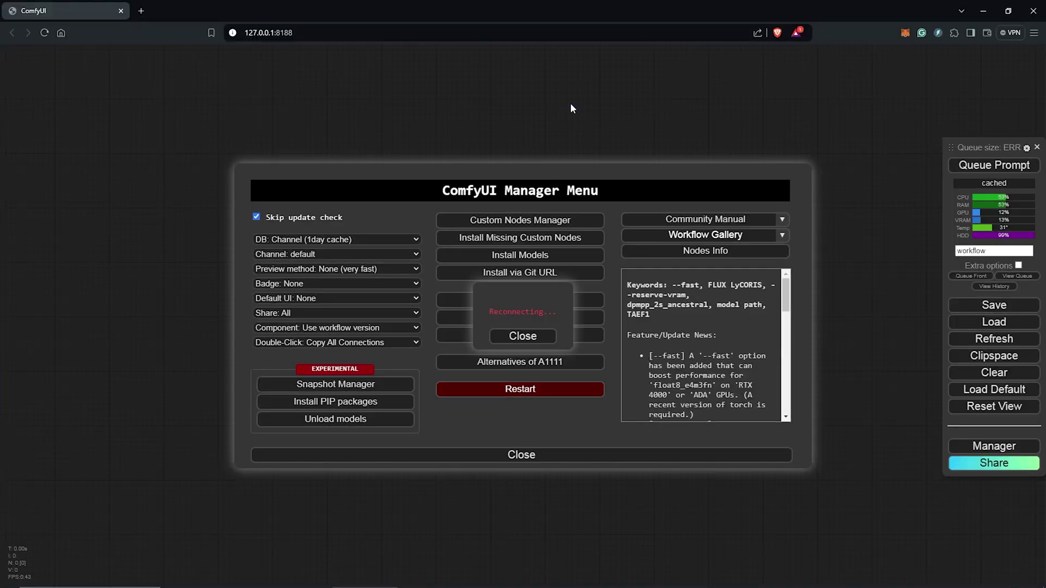
{"action": "left_click", "coordinate": [984, 12]}
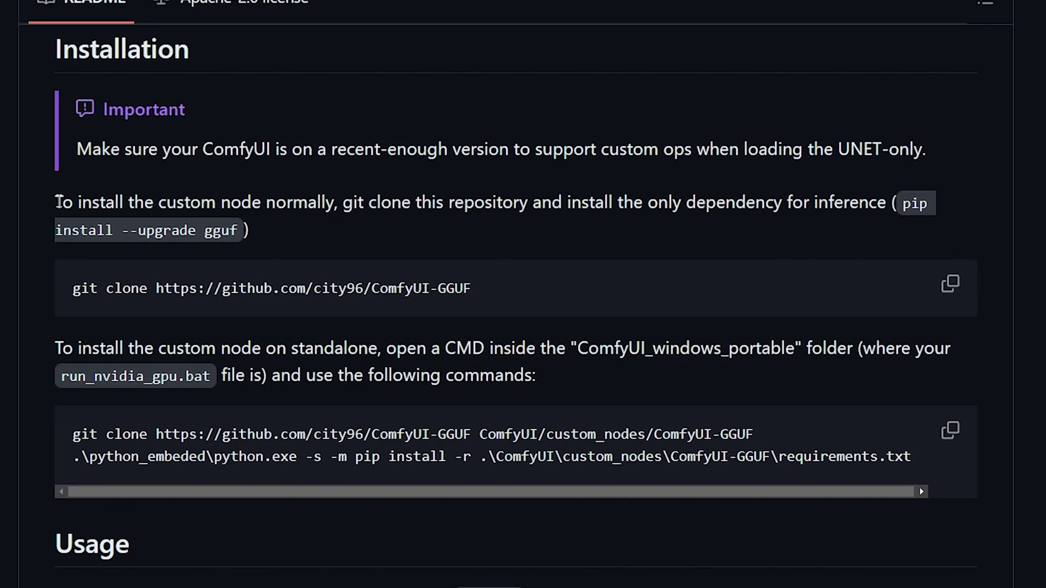
{"action": "left_click_drag", "start_coordinate": [80, 205], "coordinate": [275, 201]}
{"action": "left_click_drag", "start_coordinate": [541, 203], "coordinate": [770, 210]}
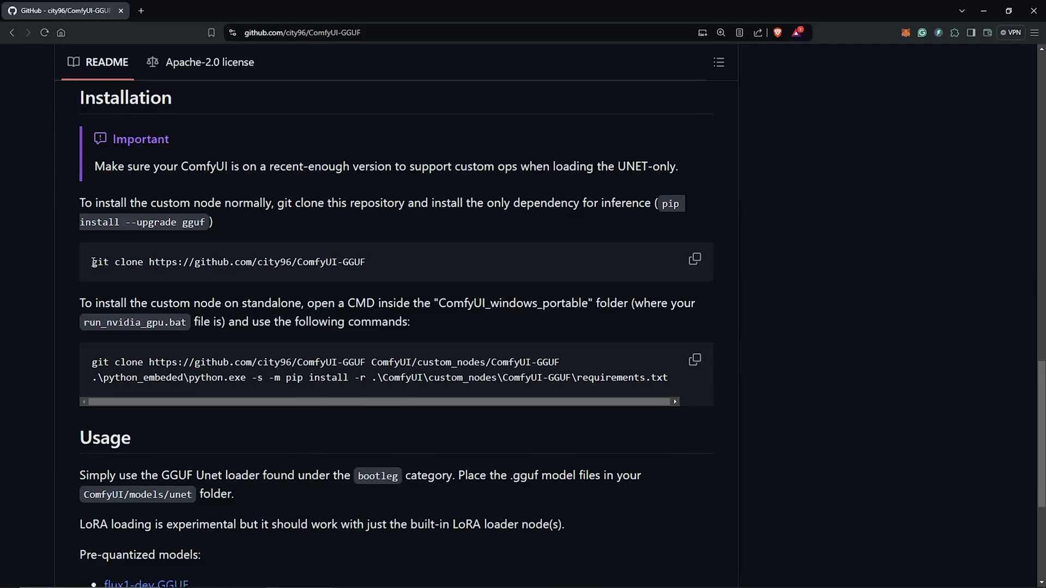
{"action": "left_click", "coordinate": [66, 293]}
{"action": "left_click_drag", "start_coordinate": [51, 260], "coordinate": [242, 256]}
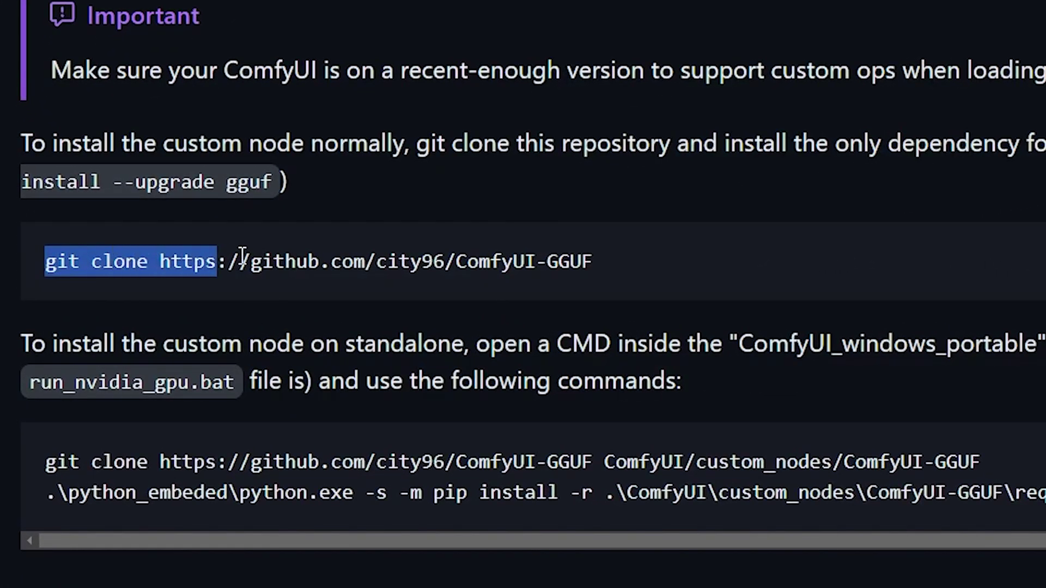
{"action": "left_click_drag", "start_coordinate": [538, 256], "coordinate": [599, 261]}
{"action": "key", "text": "ctrl+c"}
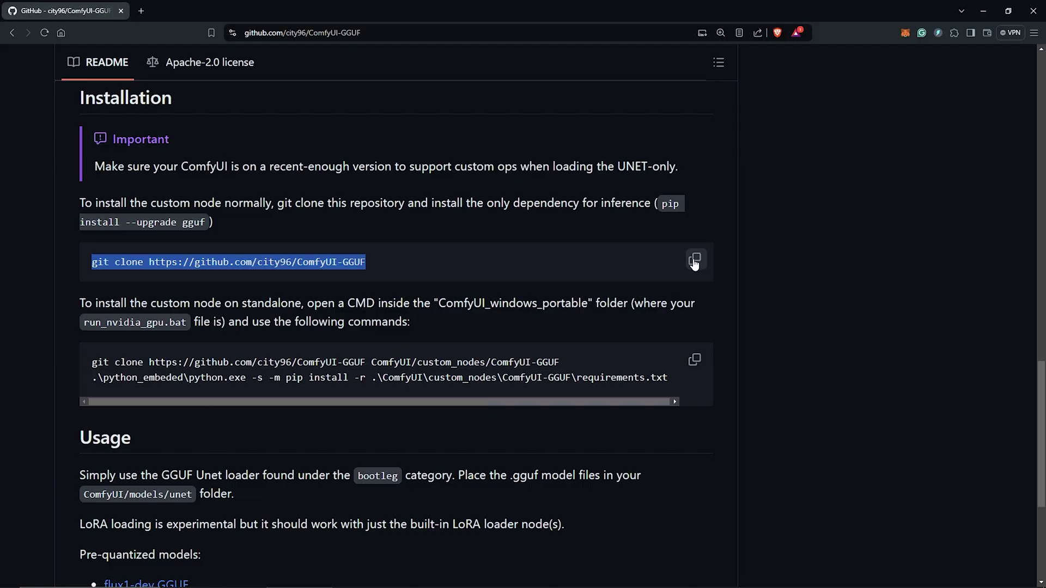
Open ComfyUI\custom_nodes in File Explorer and launch cmd from its address bar.
{"action": "key", "text": "alt+Tab"}
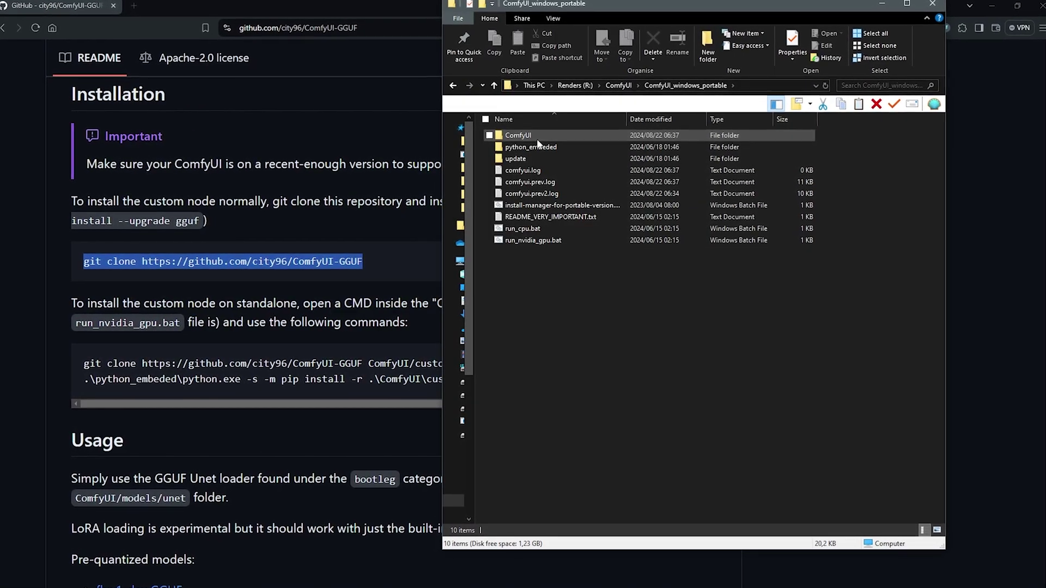
{"action": "double_click", "coordinate": [545, 137]}
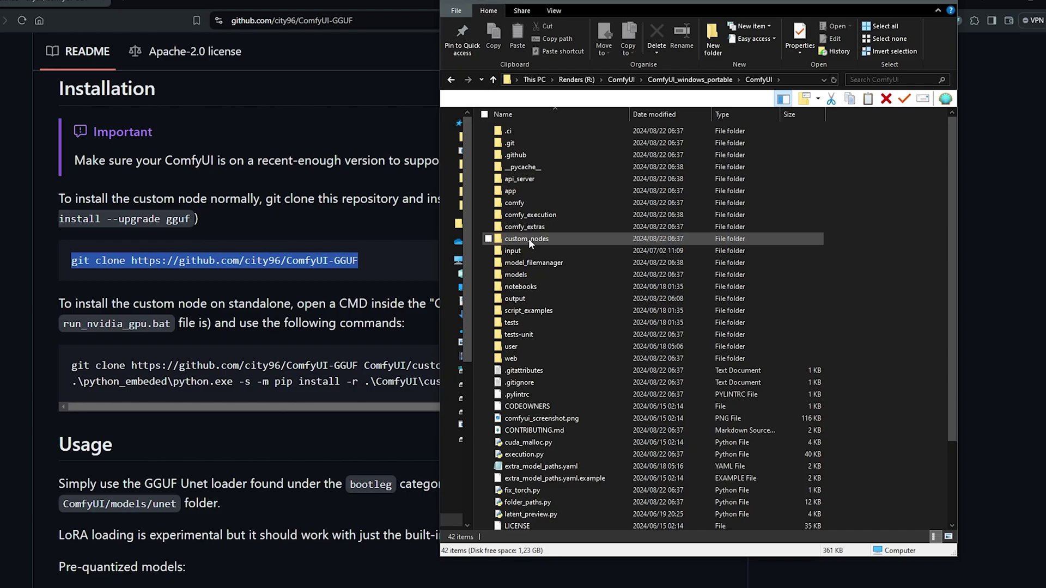
{"action": "double_click", "coordinate": [531, 238]}
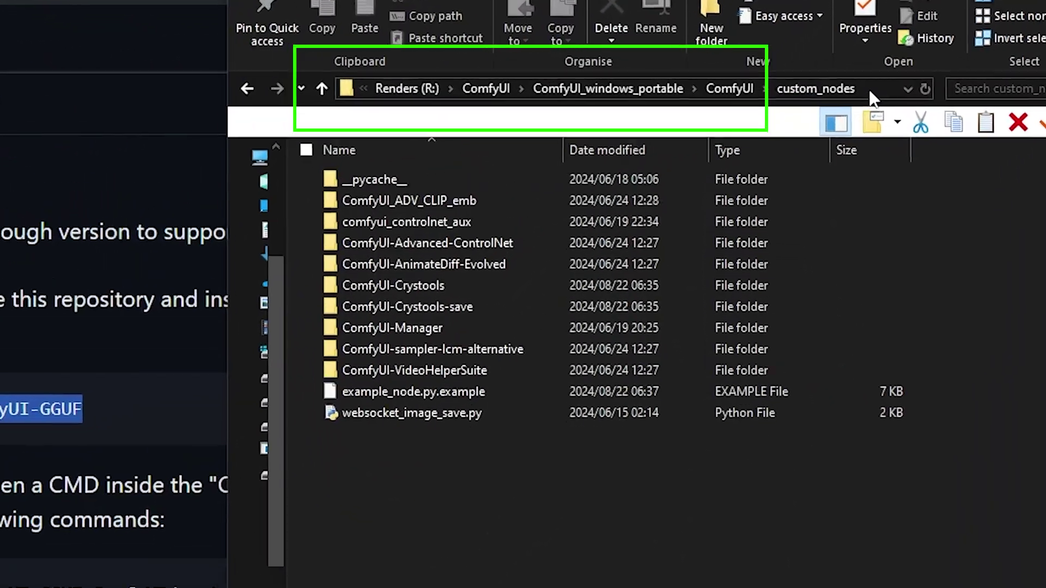
{"action": "left_click", "coordinate": [830, 90]}
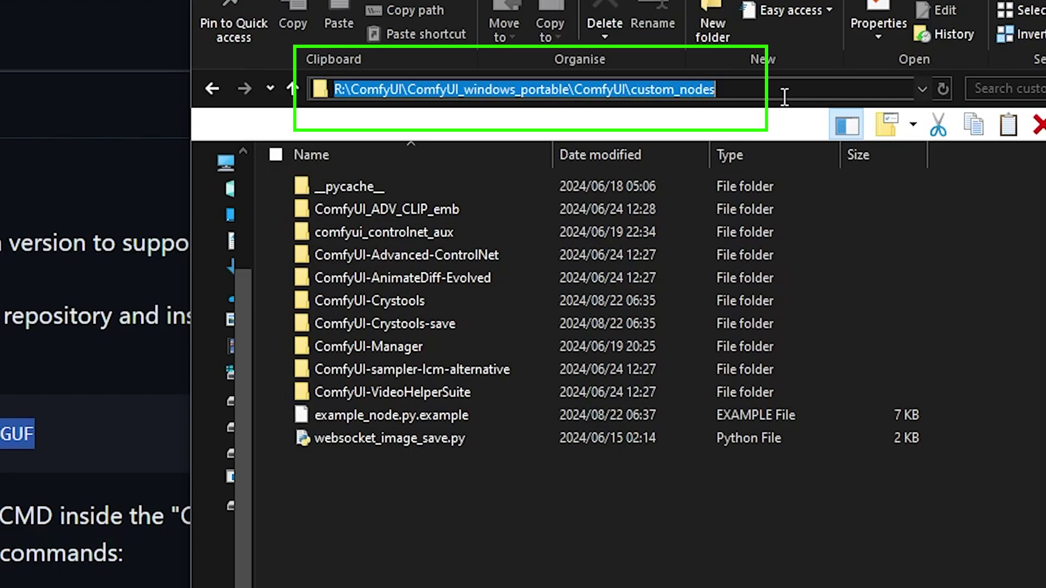
{"action": "type", "text": "cmd"}
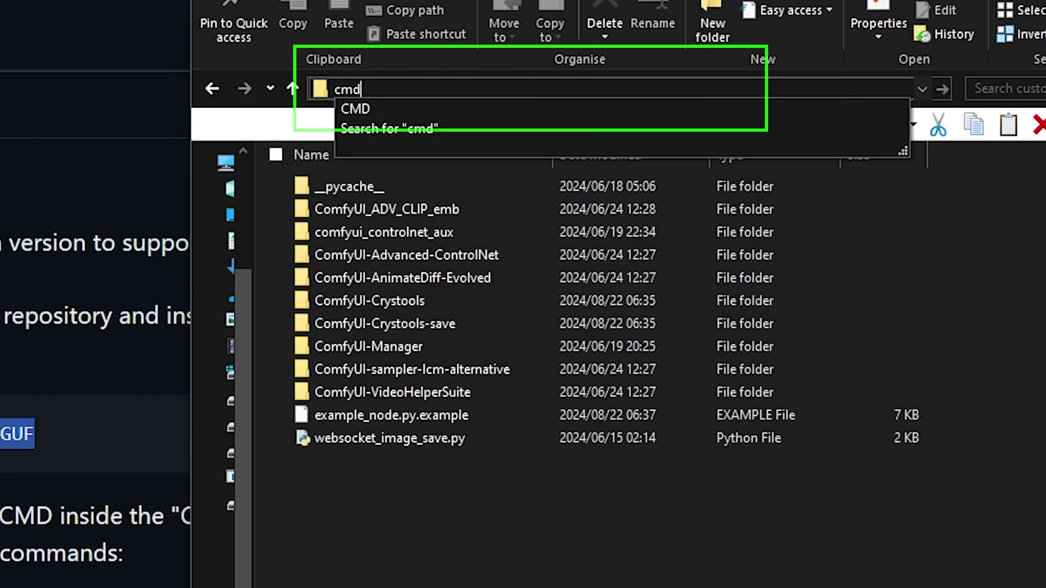
{"action": "key", "text": "Return"}
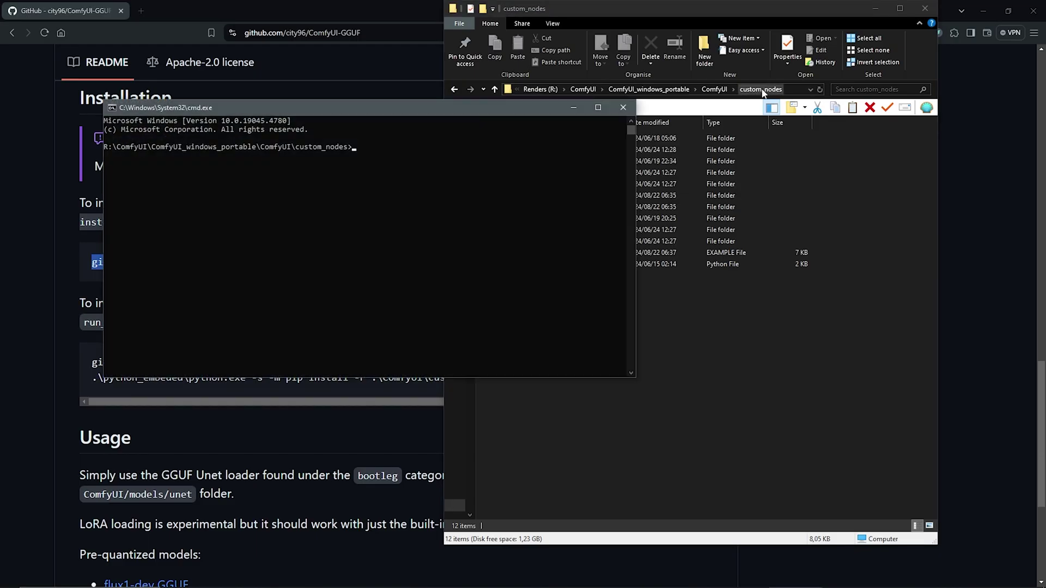
Paste the git clone command with the URL from GitHub's Code menu, run it, and close the console.
{"action": "left_click_drag", "start_coordinate": [512, 109], "coordinate": [487, 112]}
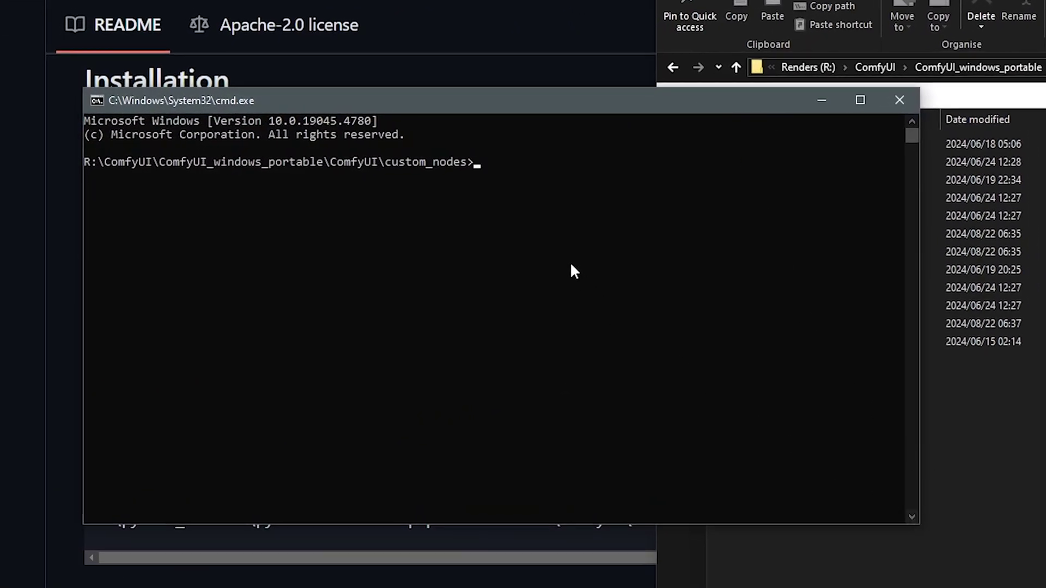
{"action": "key", "text": "ctrl+v"}
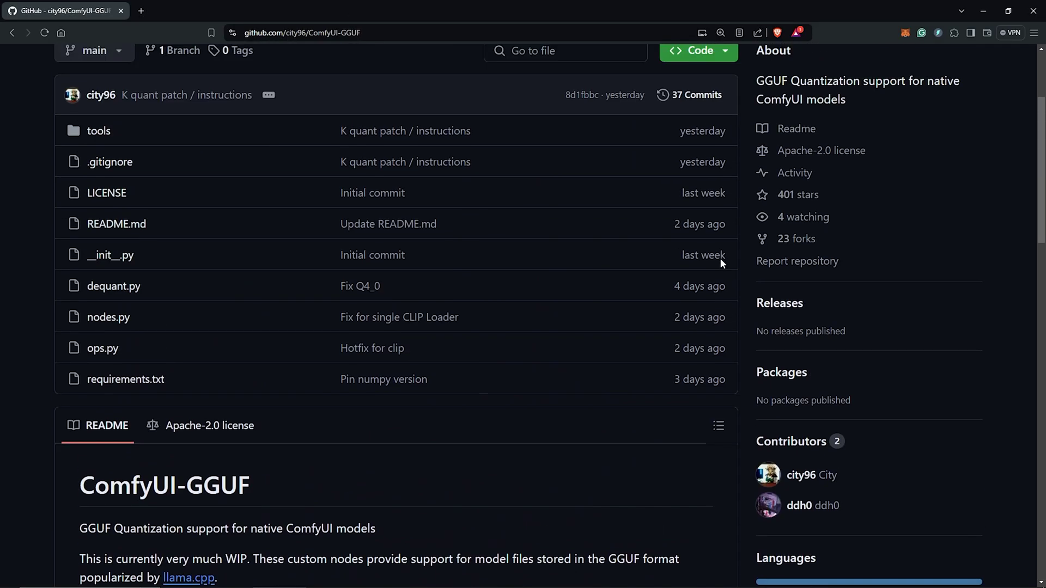
{"action": "scroll", "coordinate": [720, 257], "scroll_direction": "up", "scroll_amount": 3}
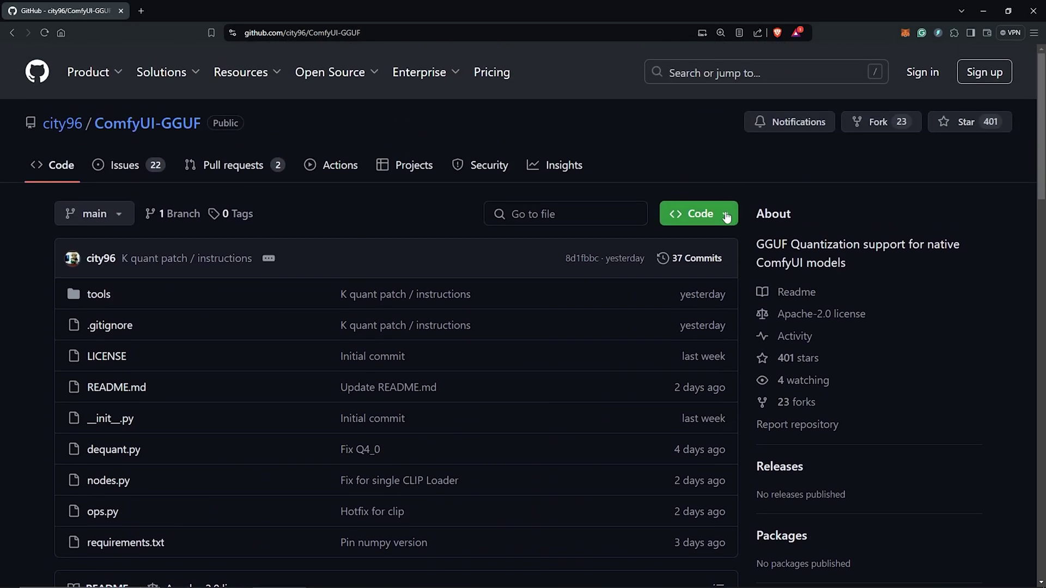
{"action": "left_click", "coordinate": [725, 217]}
{"action": "left_click", "coordinate": [632, 317]}
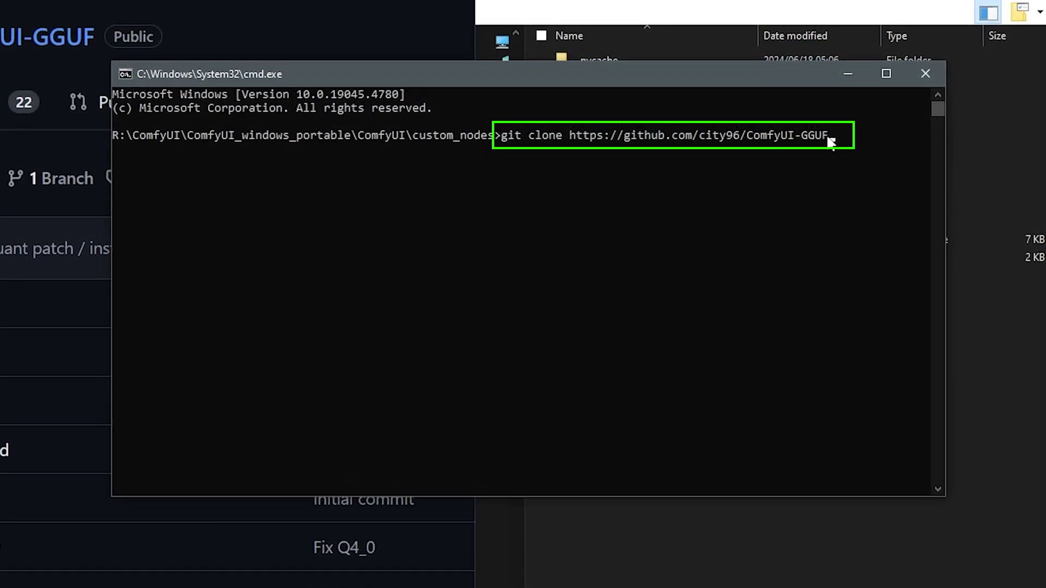
{"action": "key", "text": "Return"}
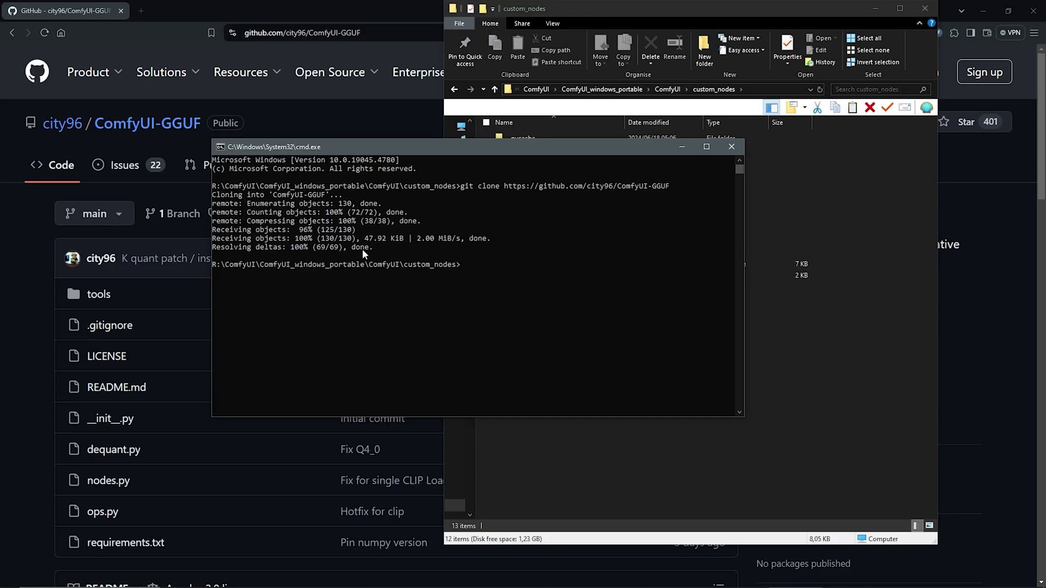
{"action": "left_click", "coordinate": [732, 146]}
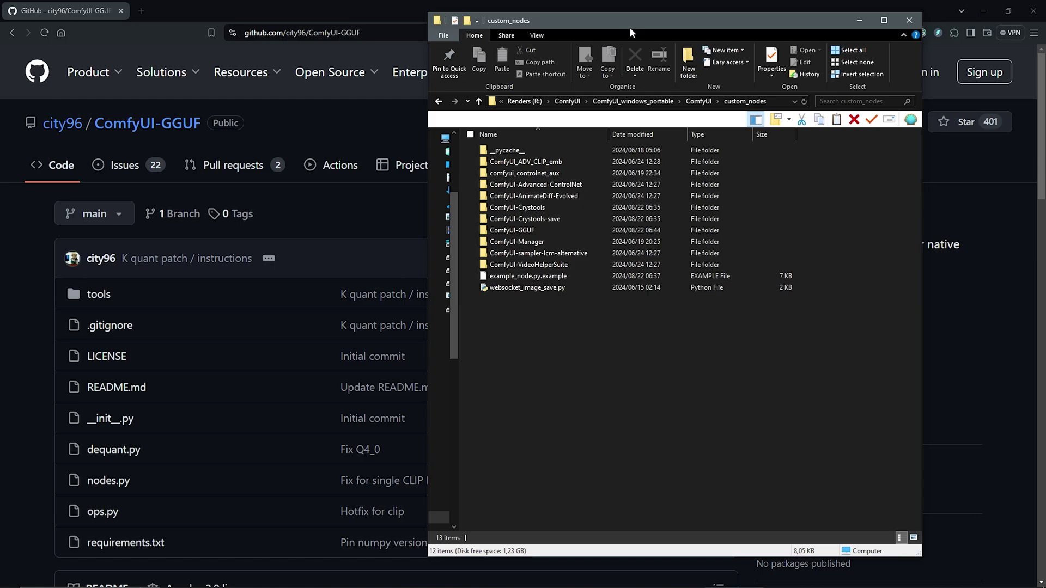
{"action": "left_click_drag", "start_coordinate": [630, 8], "coordinate": [499, 35]}
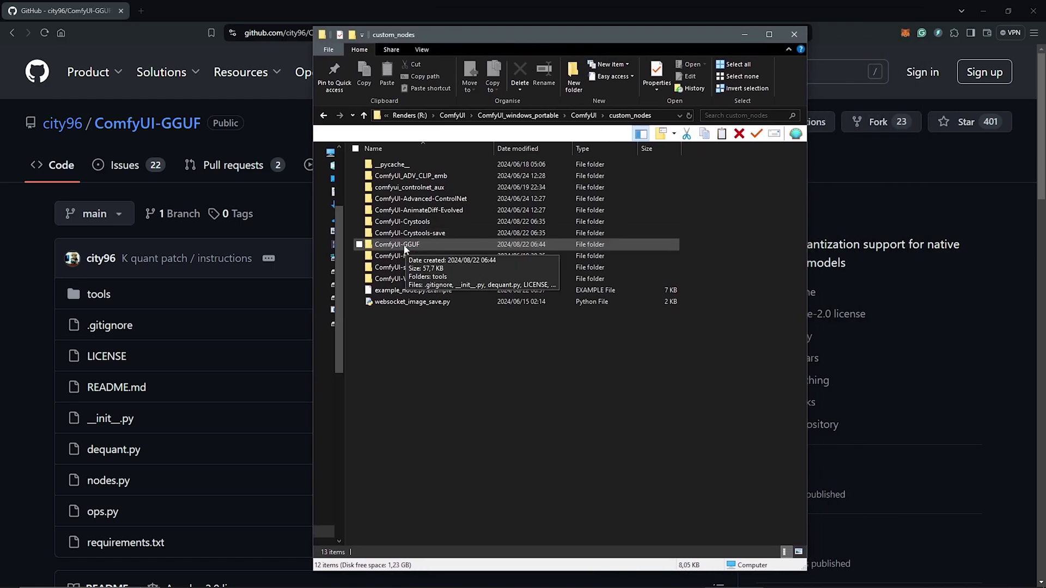
Scroll the README to the standalone python_embeded pip install command and copy it.
{"action": "left_click", "coordinate": [744, 35]}
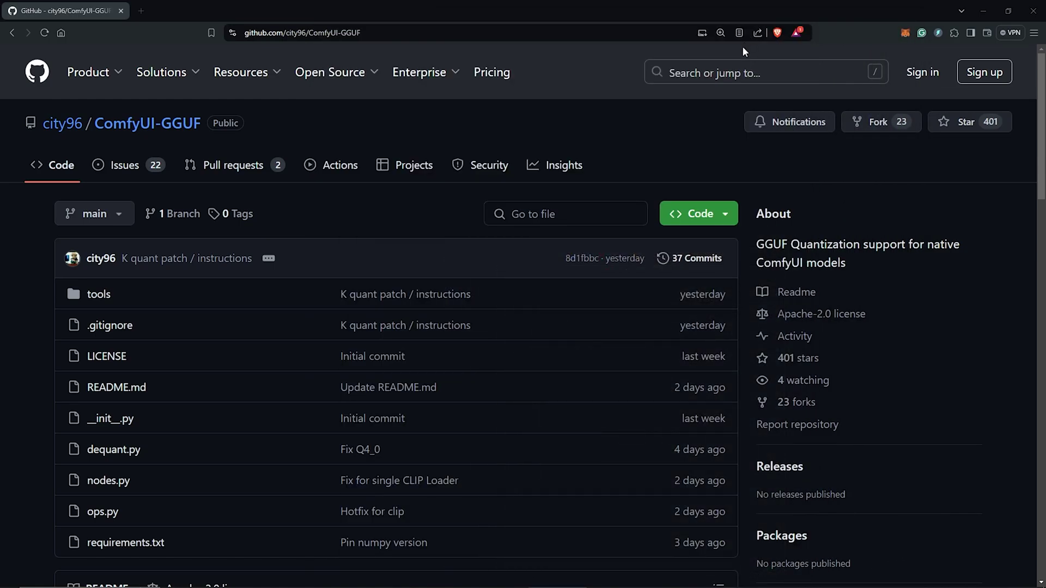
{"action": "scroll", "coordinate": [746, 289], "scroll_direction": "down", "scroll_amount": 10}
{"action": "scroll", "coordinate": [747, 288], "scroll_direction": "down", "scroll_amount": 10}
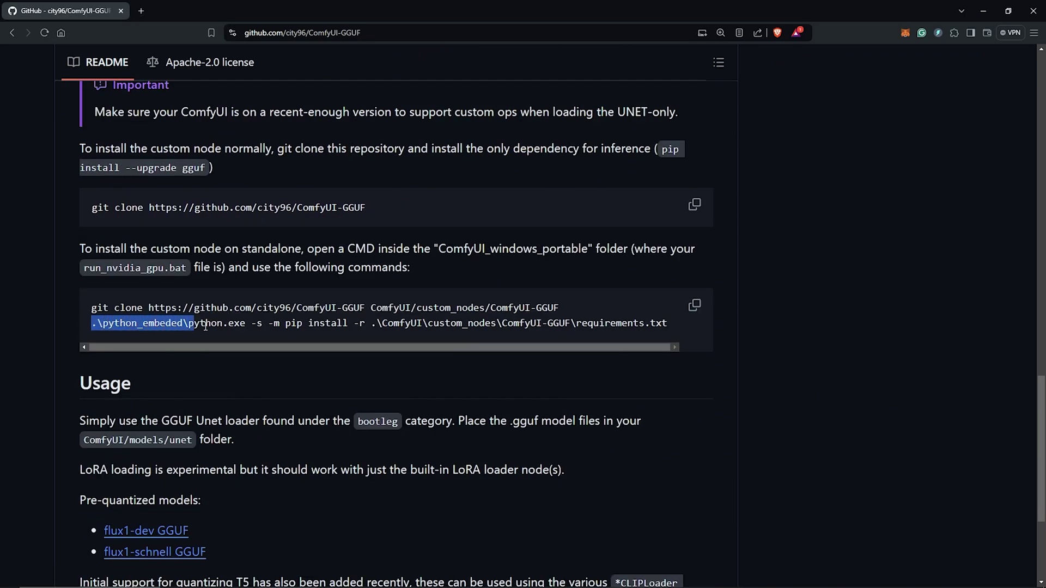
{"action": "right_click", "coordinate": [574, 323]}
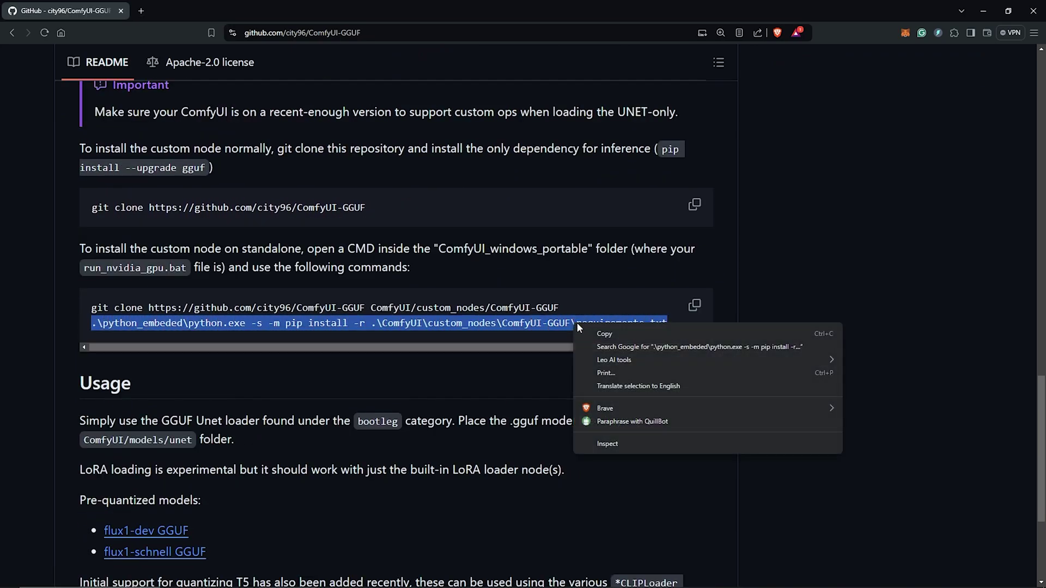
{"action": "left_click", "coordinate": [605, 334]}
{"action": "left_click", "coordinate": [268, 297]}
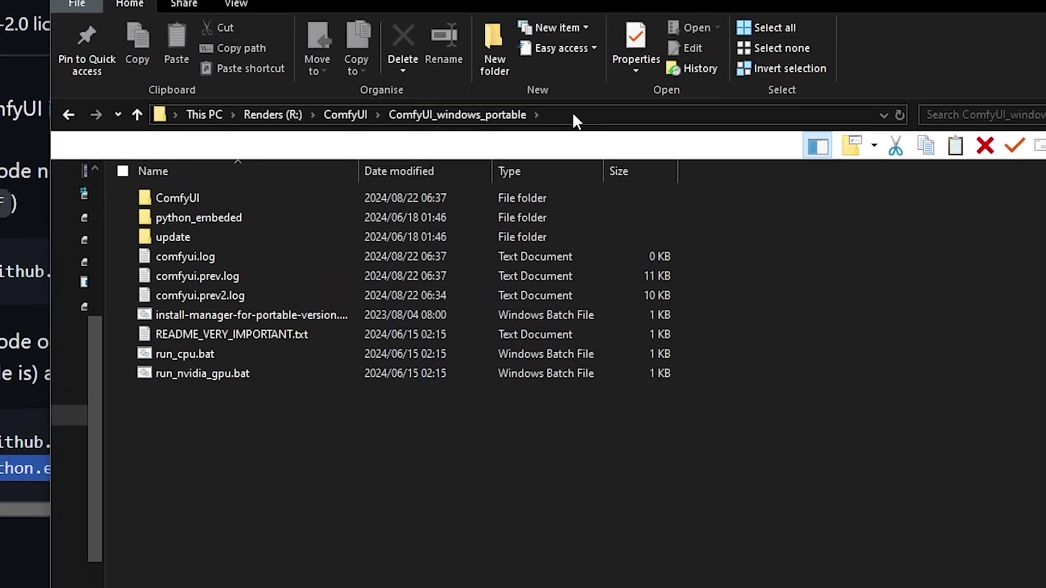
Open cmd in ComfyUI_windows_portable and run the pasted pip install, installing gguf 0.9.1.
{"action": "left_click", "coordinate": [540, 115]}
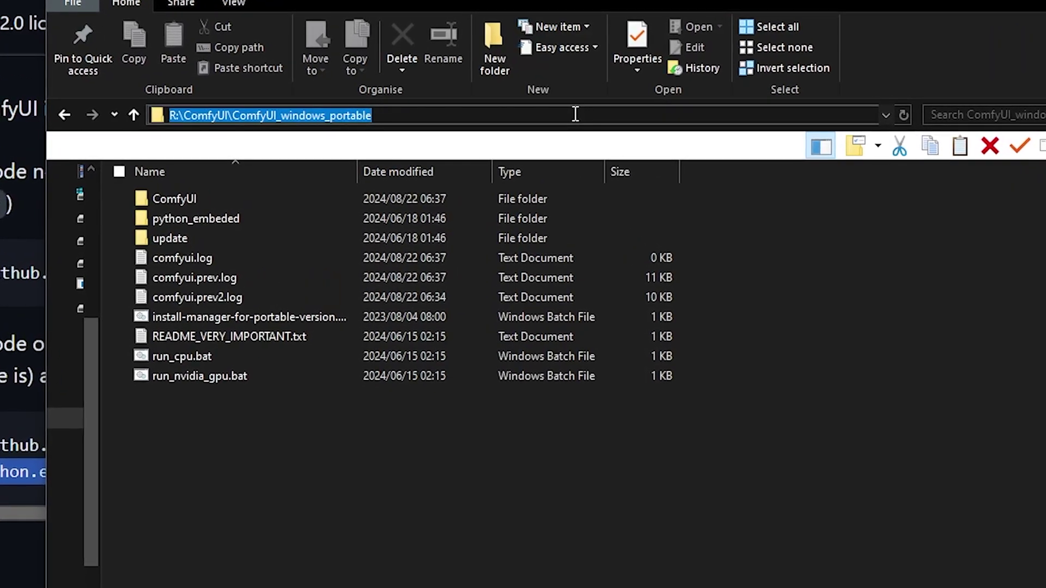
{"action": "type", "text": "cmd"}
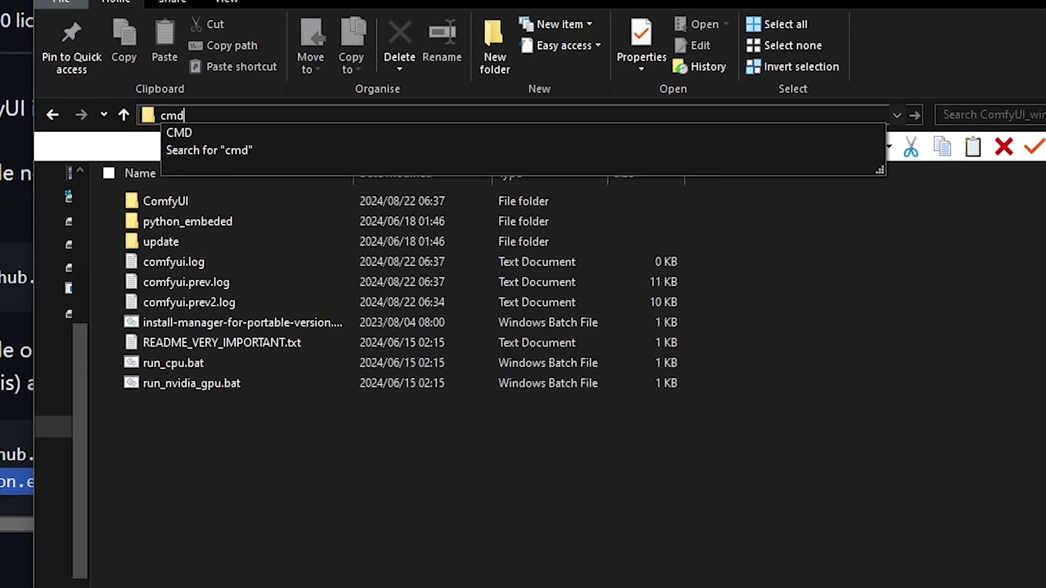
{"action": "key", "text": "Return"}
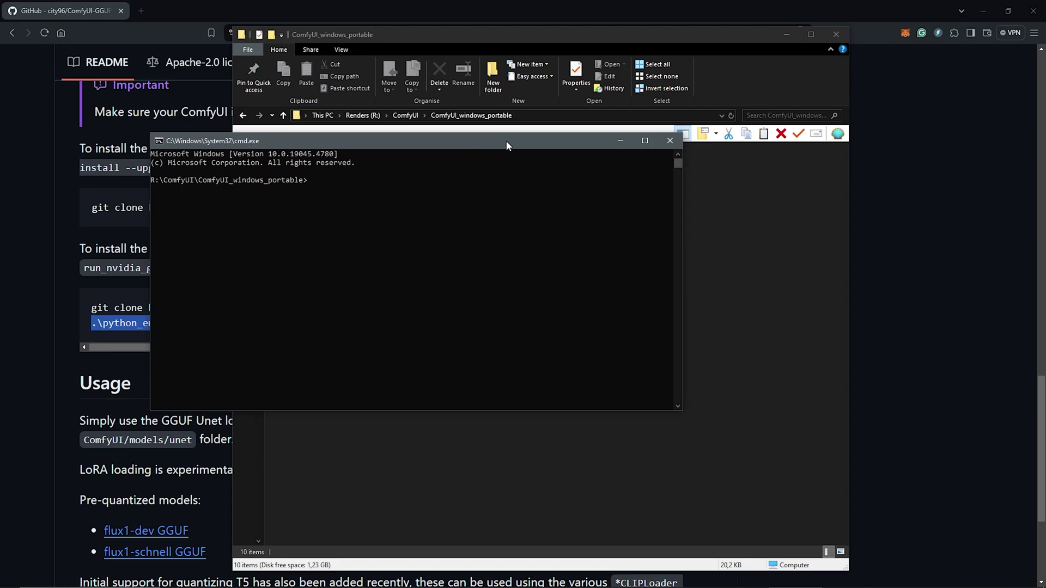
{"action": "left_click_drag", "start_coordinate": [510, 146], "coordinate": [525, 136]}
{"action": "key", "text": "ctrl+v"}
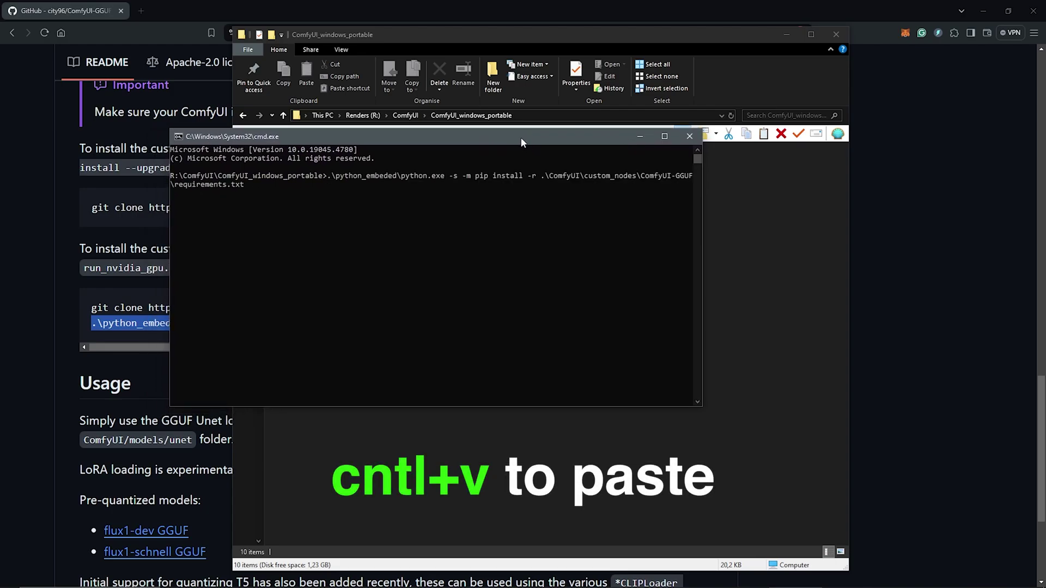
{"action": "left_click_drag", "start_coordinate": [522, 143], "coordinate": [527, 143]}
{"action": "key", "text": "Return"}
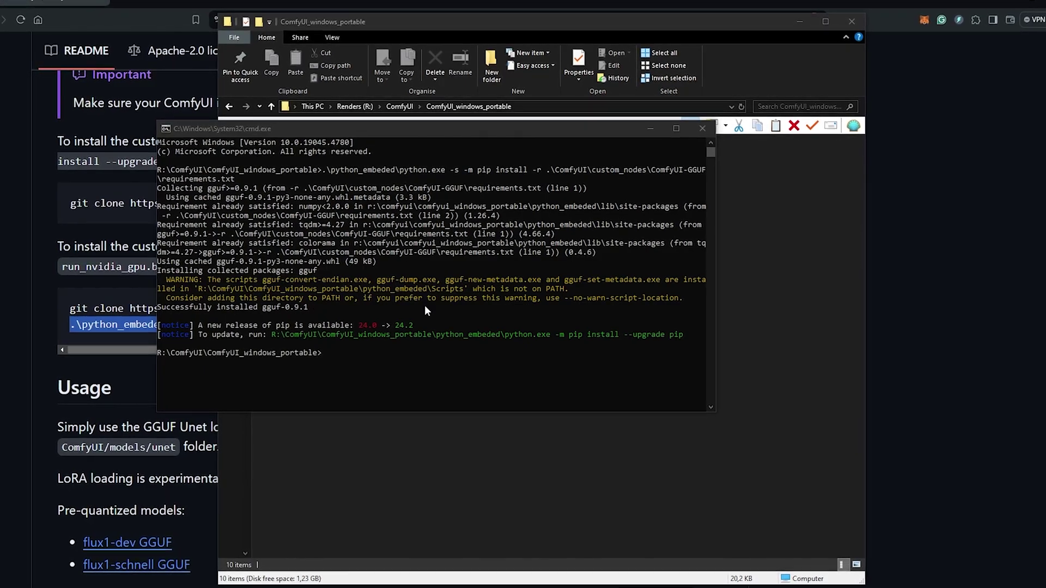
Close the installer console and start ComfyUI by opening run_nvidia_gpu.bat.
{"action": "left_click", "coordinate": [703, 129]}
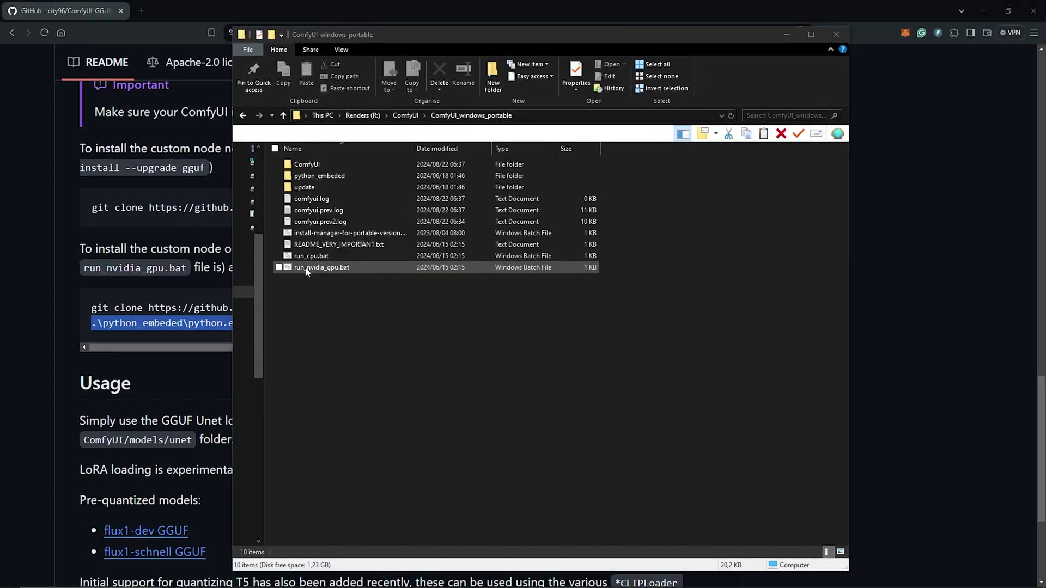
{"action": "right_click", "coordinate": [328, 268]}
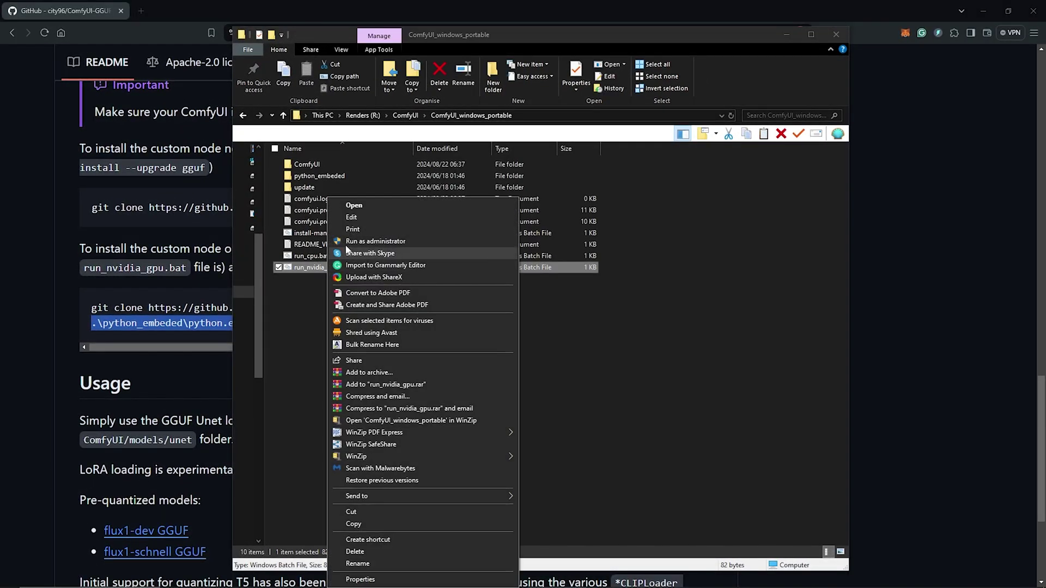
{"action": "left_click", "coordinate": [354, 206]}
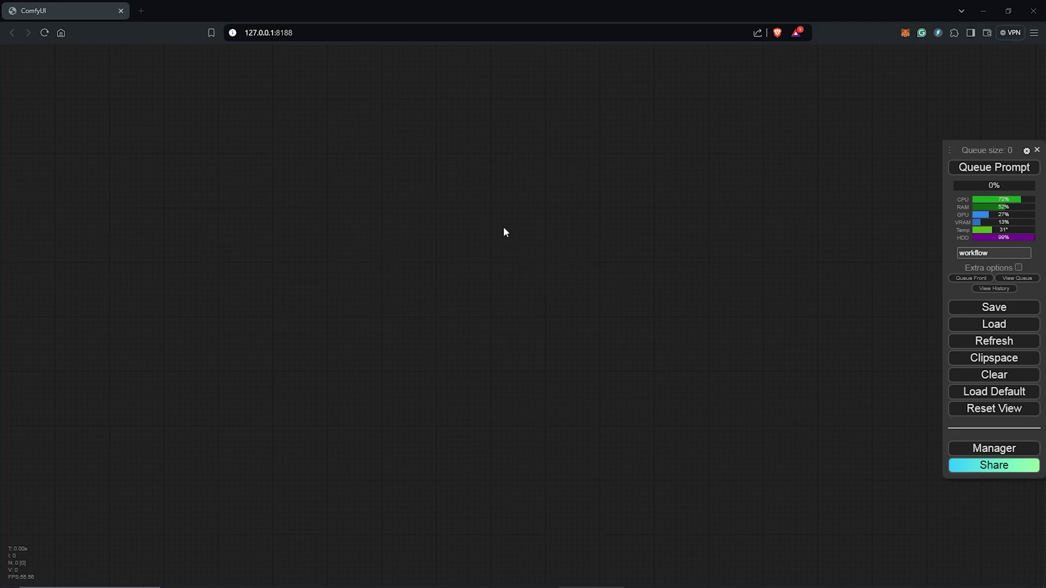
Search nodes for 'gguf' and place an Unet Loader (GGUF) node on the canvas.
{"action": "double_click", "coordinate": [473, 228]}
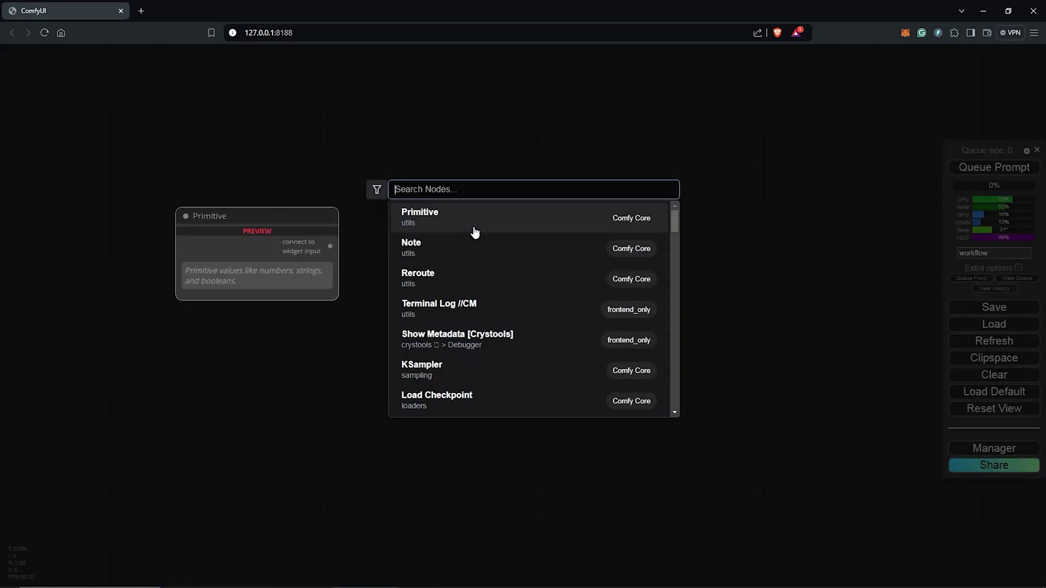
{"action": "type", "text": "gguf"}
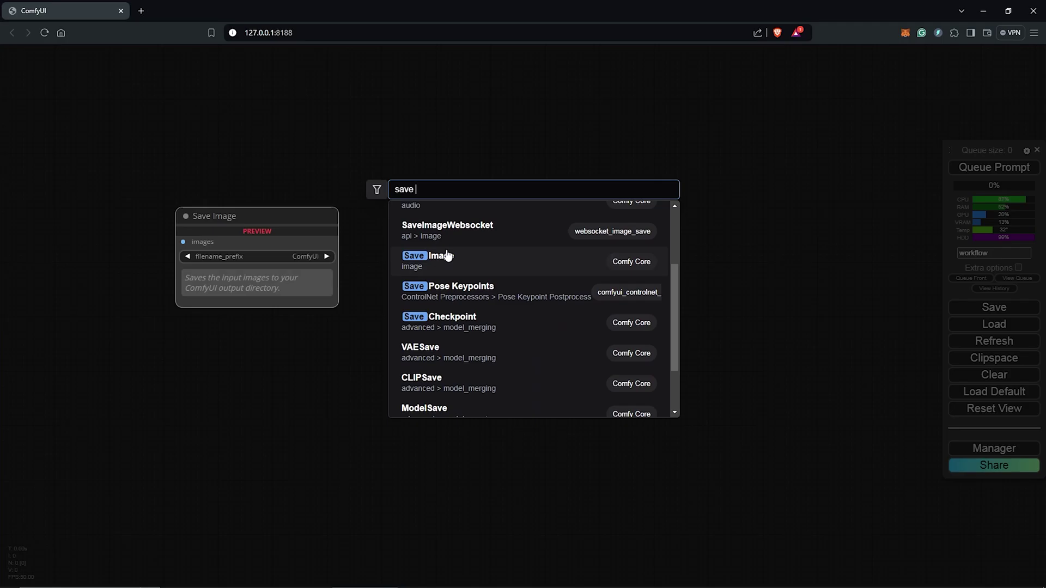
{"action": "scroll", "coordinate": [490, 289], "scroll_direction": "down", "scroll_amount": 2}
{"action": "scroll", "coordinate": [491, 299], "scroll_direction": "up", "scroll_amount": 3}
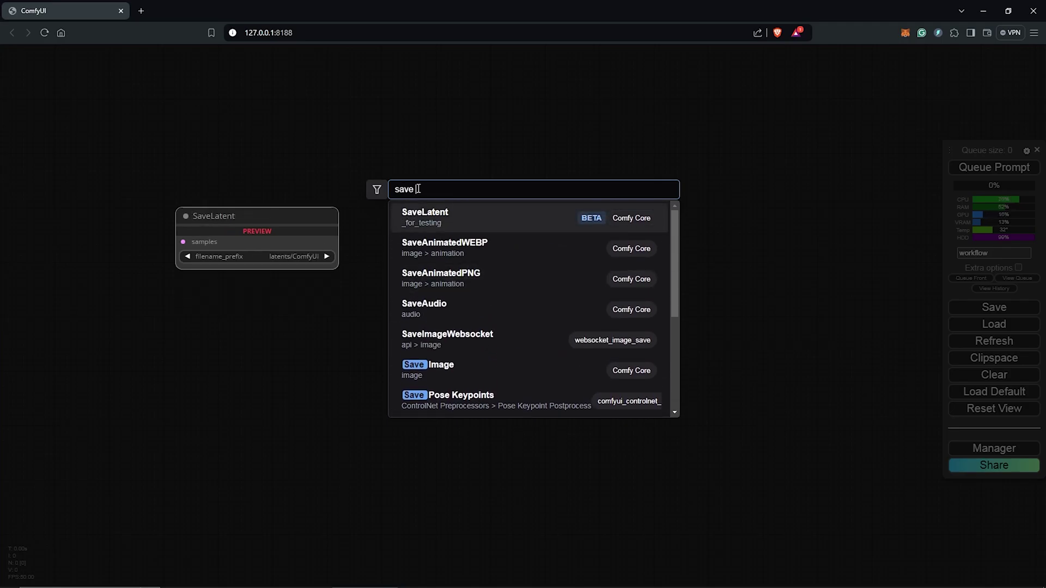
{"action": "type", "text": "ksam"}
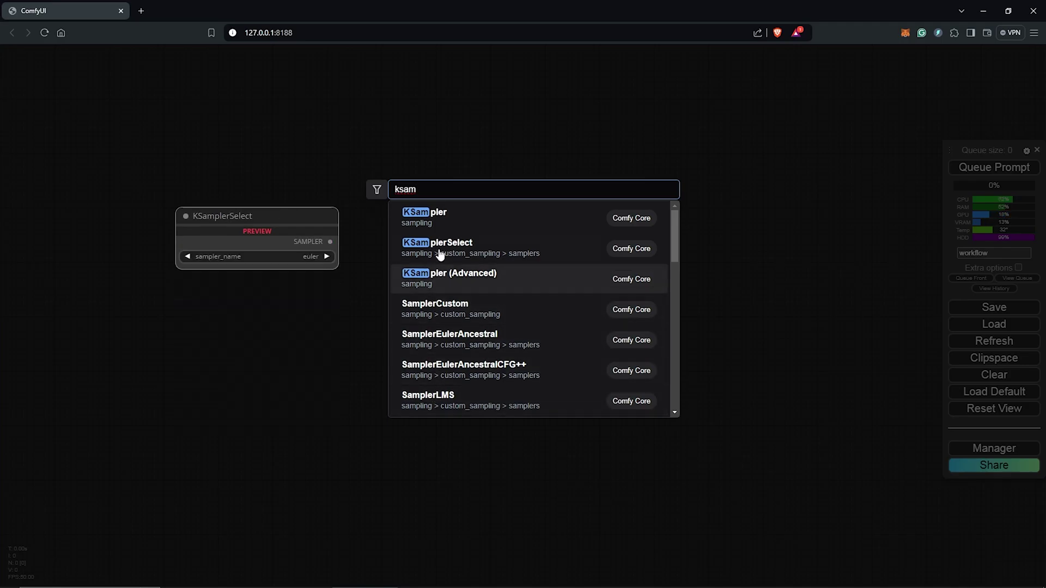
{"action": "key", "text": "Escape"}
{"action": "double_click", "coordinate": [405, 287]}
{"action": "type", "text": "gguf"}
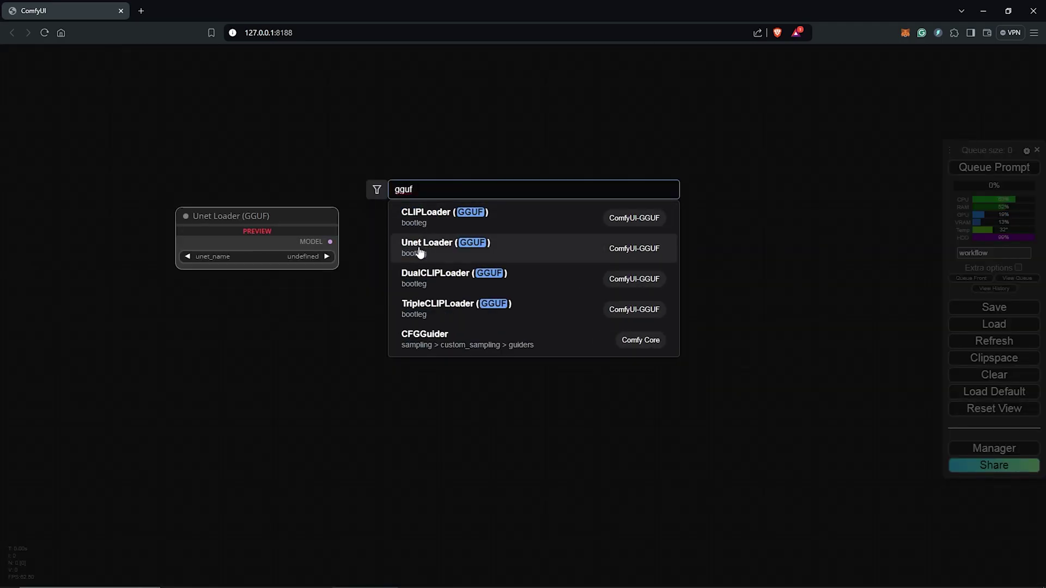
{"action": "left_click", "coordinate": [420, 252]}
{"action": "left_click_drag", "start_coordinate": [421, 233], "coordinate": [300, 242]}
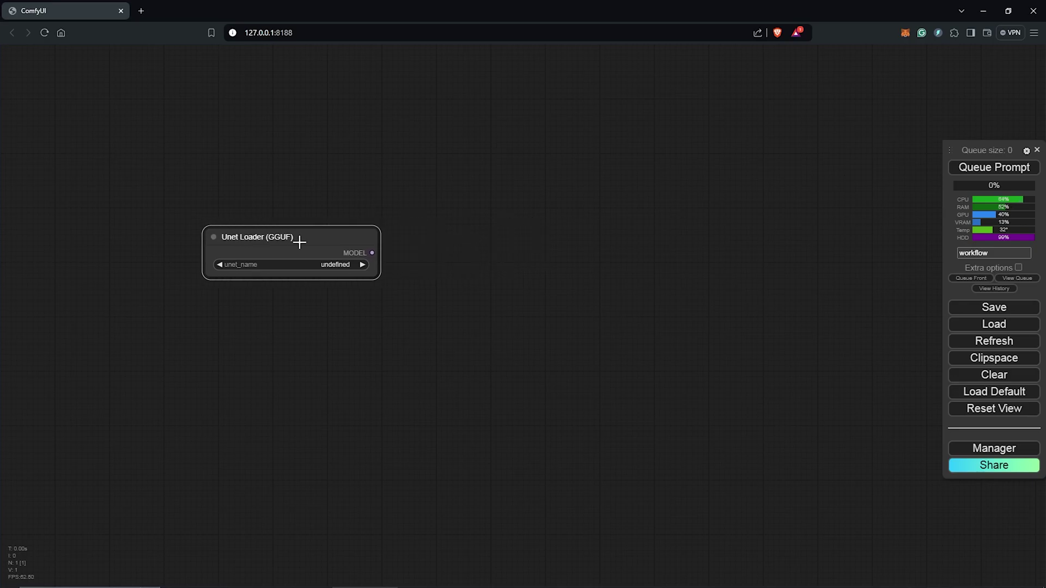
{"action": "right_click", "coordinate": [450, 200]}
{"action": "left_click", "coordinate": [461, 201]}
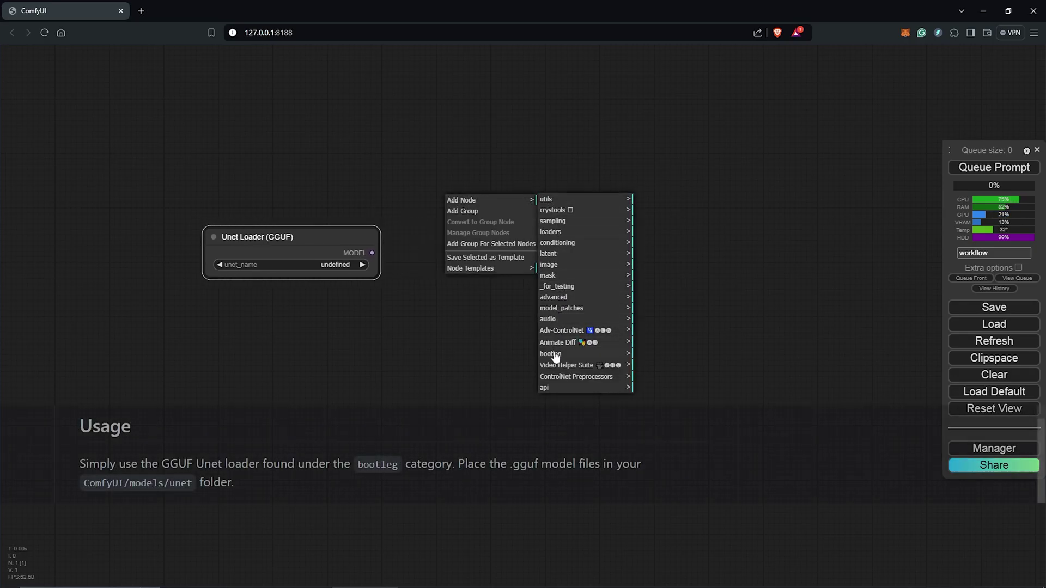
{"action": "left_click", "coordinate": [609, 355]}
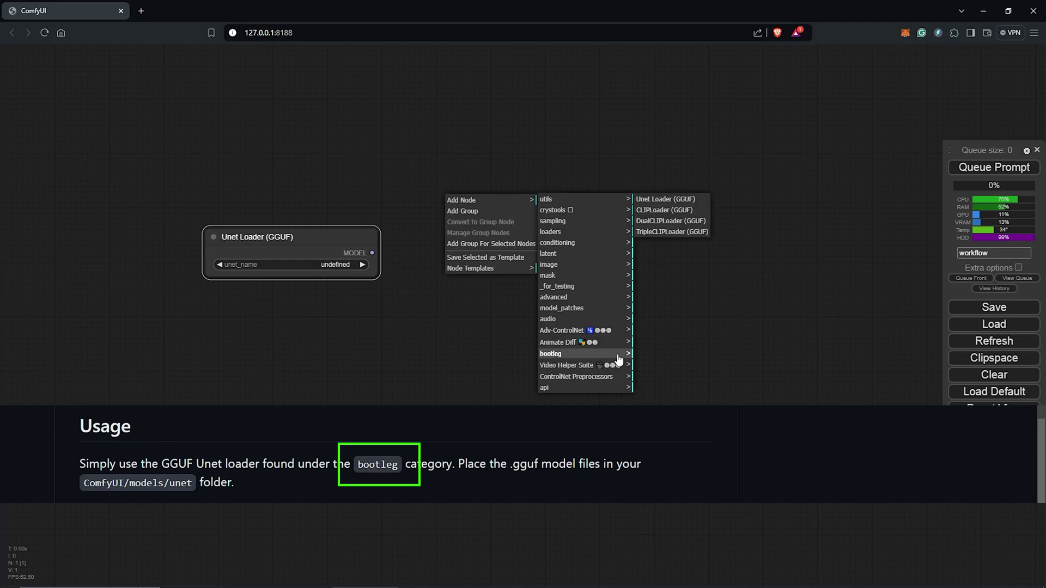
{"action": "left_click", "coordinate": [665, 201]}
{"action": "left_click_drag", "start_coordinate": [538, 188], "coordinate": [541, 233]}
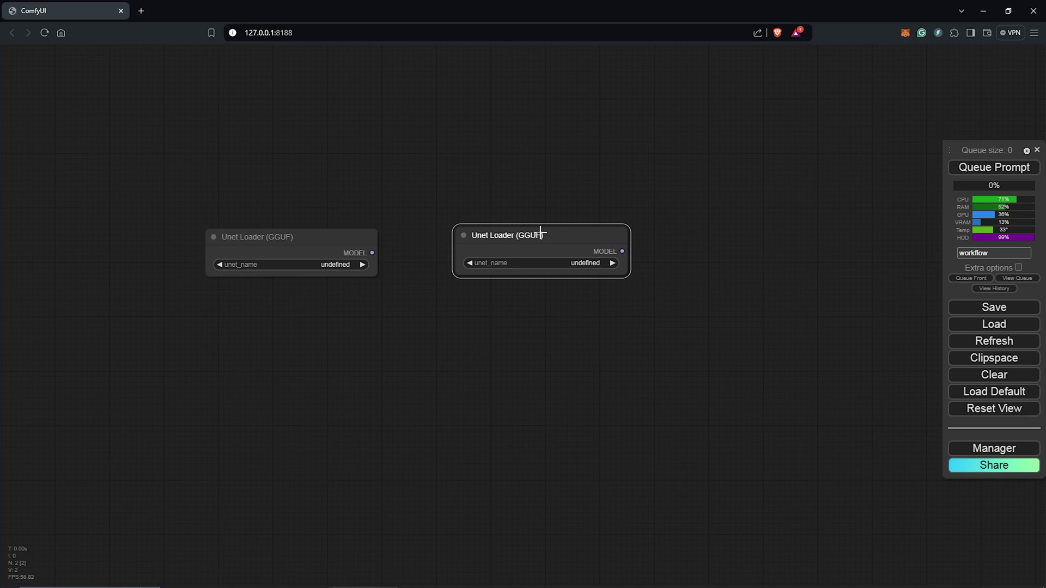
{"action": "left_click_drag", "start_coordinate": [323, 241], "coordinate": [334, 238]}
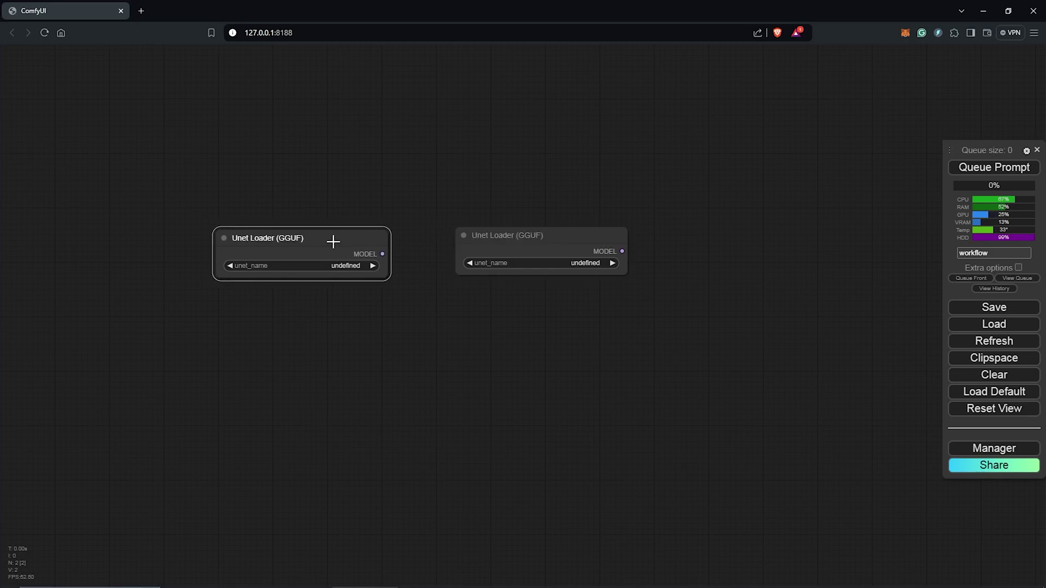
{"action": "left_click_drag", "start_coordinate": [442, 271], "coordinate": [459, 271]}
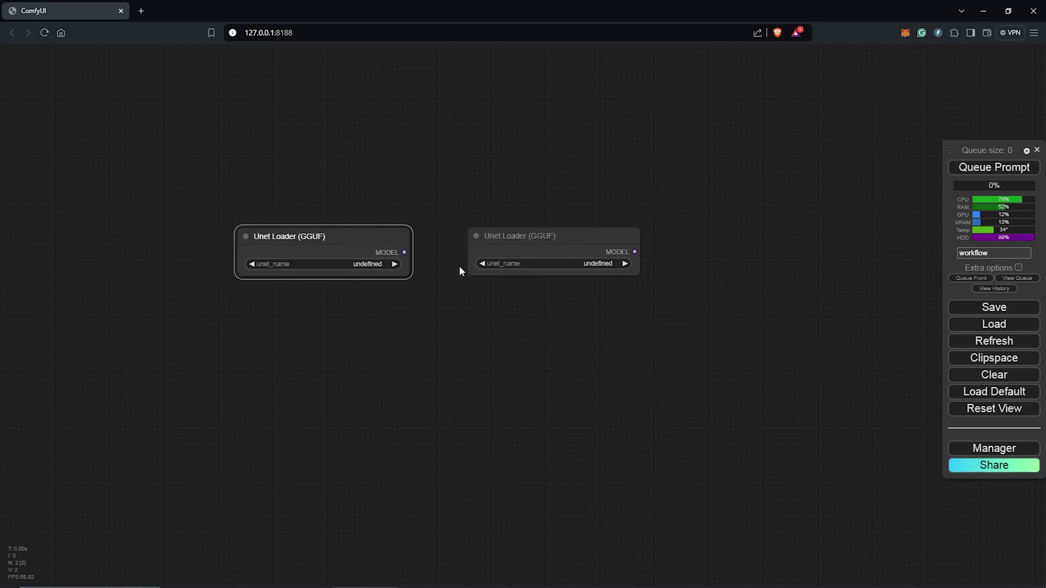
{"action": "left_click", "coordinate": [580, 241]}
{"action": "key", "text": "Delete"}
{"action": "left_click_drag", "start_coordinate": [371, 240], "coordinate": [487, 249]}
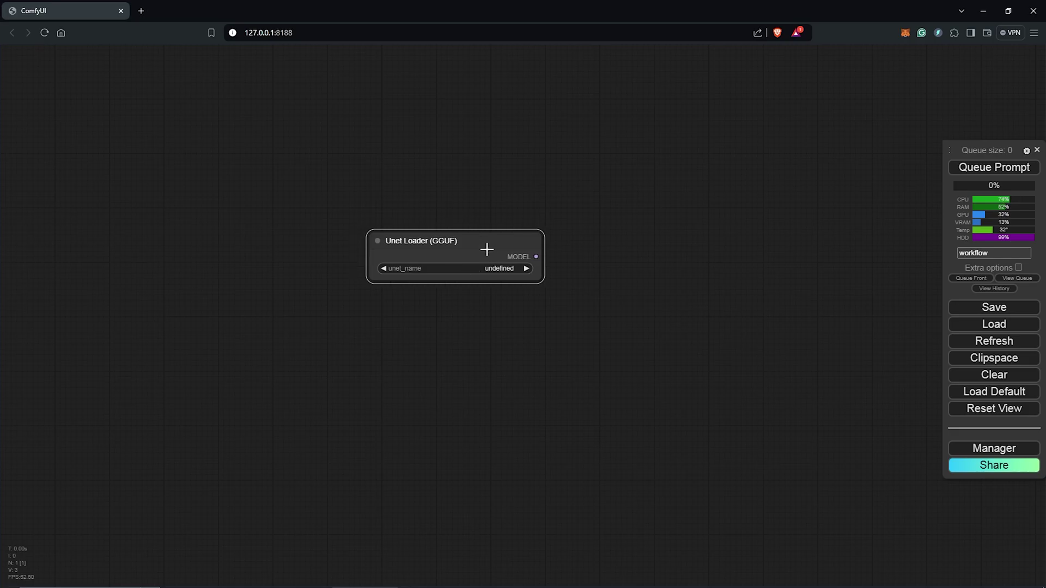
Delete the unused Unet Loader and open the README's flux1-dev GGUF link in a new tab.
{"action": "key", "text": "Delete"}
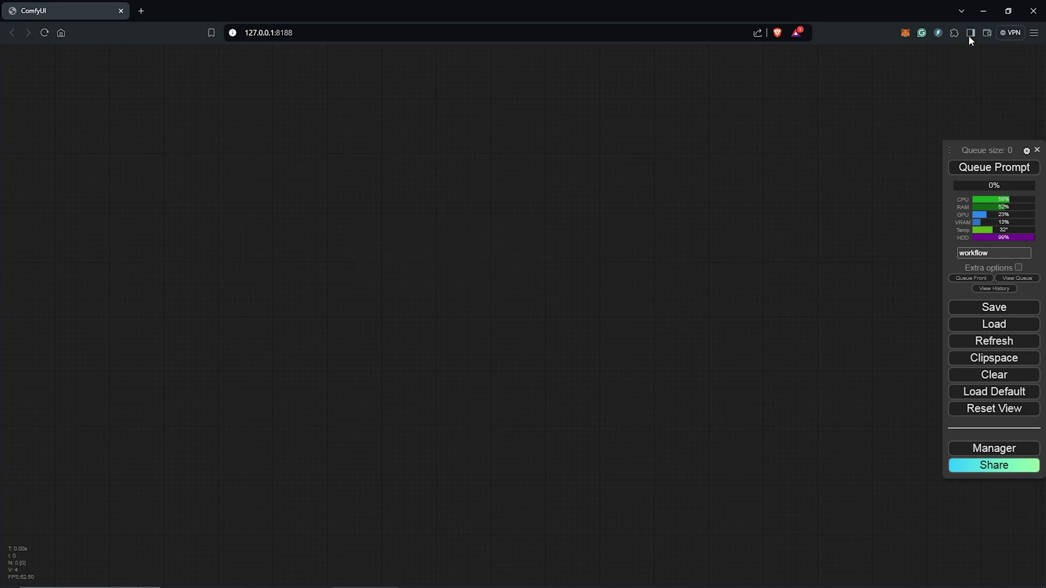
{"action": "left_click", "coordinate": [984, 12]}
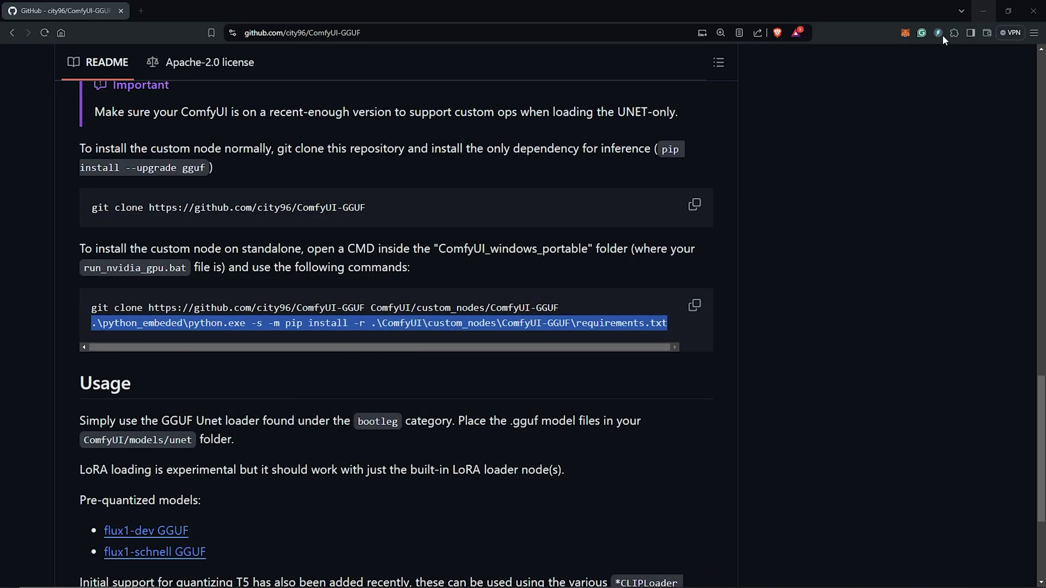
{"action": "scroll", "coordinate": [718, 310], "scroll_direction": "down", "scroll_amount": 4}
{"action": "left_click_drag", "start_coordinate": [112, 195], "coordinate": [105, 176]}
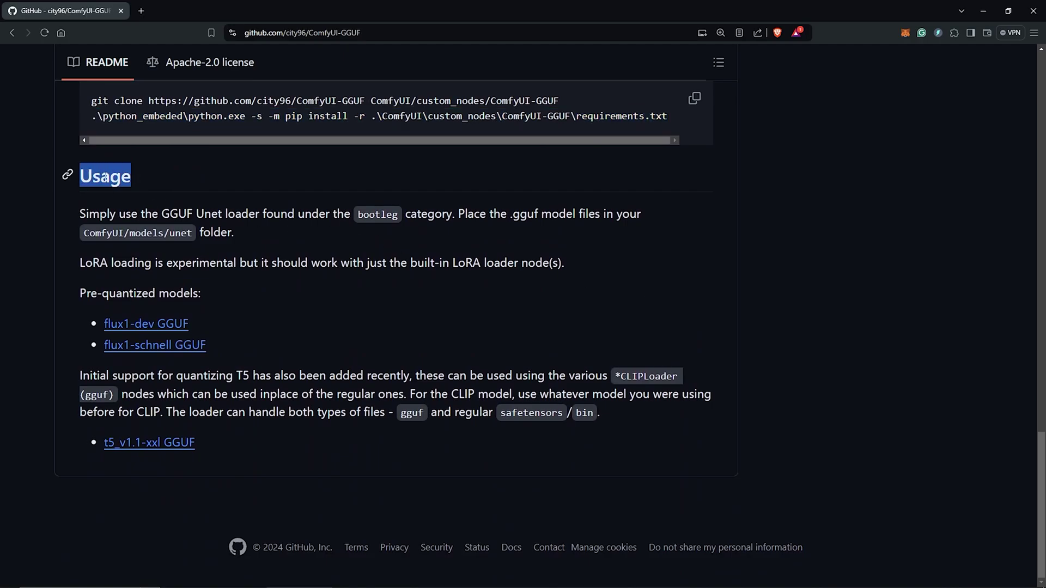
{"action": "left_click", "coordinate": [234, 322]}
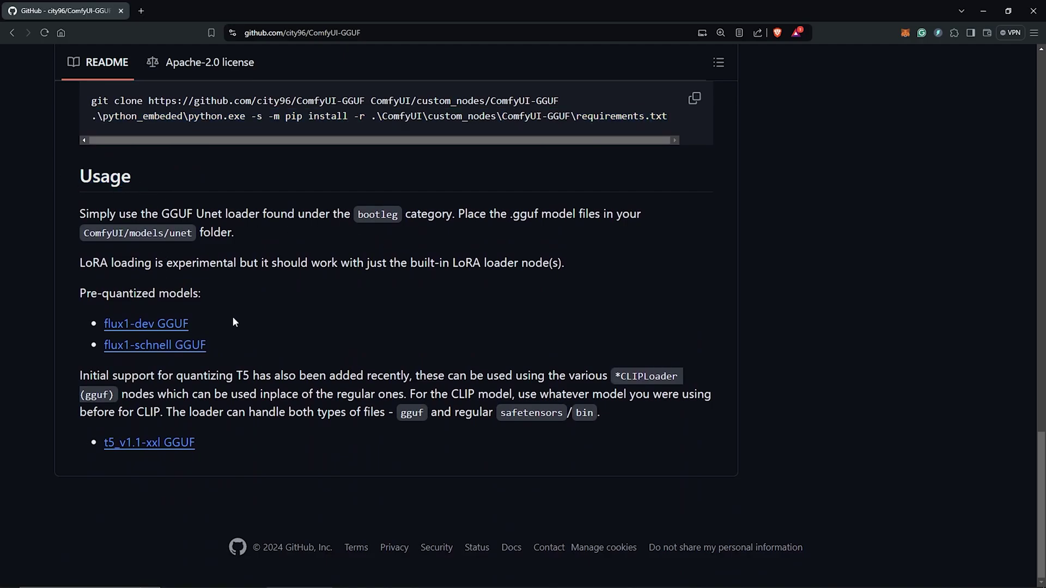
{"action": "right_click", "coordinate": [151, 328]}
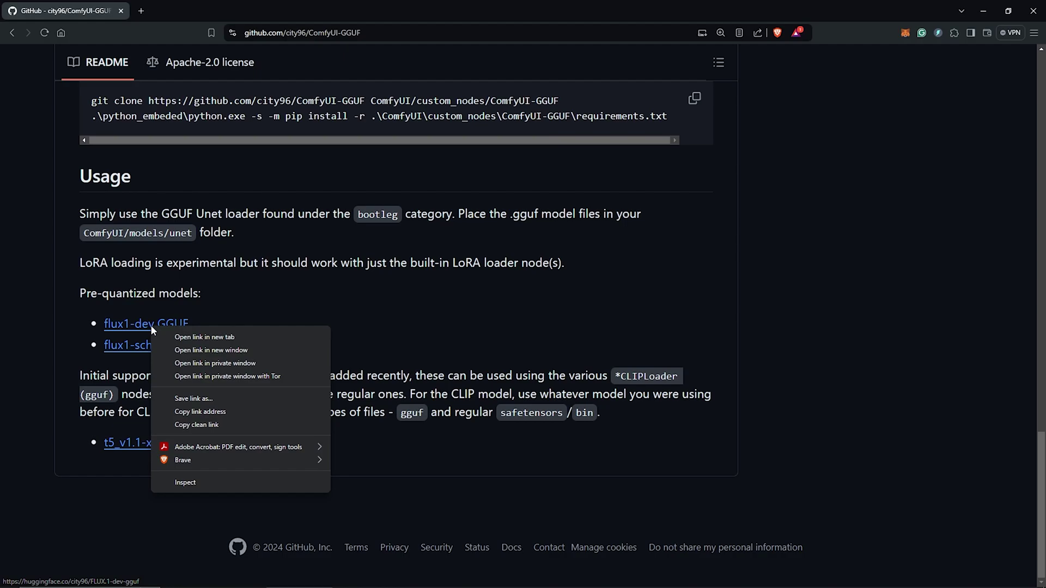
{"action": "left_click", "coordinate": [185, 339]}
Download flux1-dev-Q4_0.gguf from Files and versions into ComfyUI\models\unet.
{"action": "key", "text": "ctrl+Tab"}
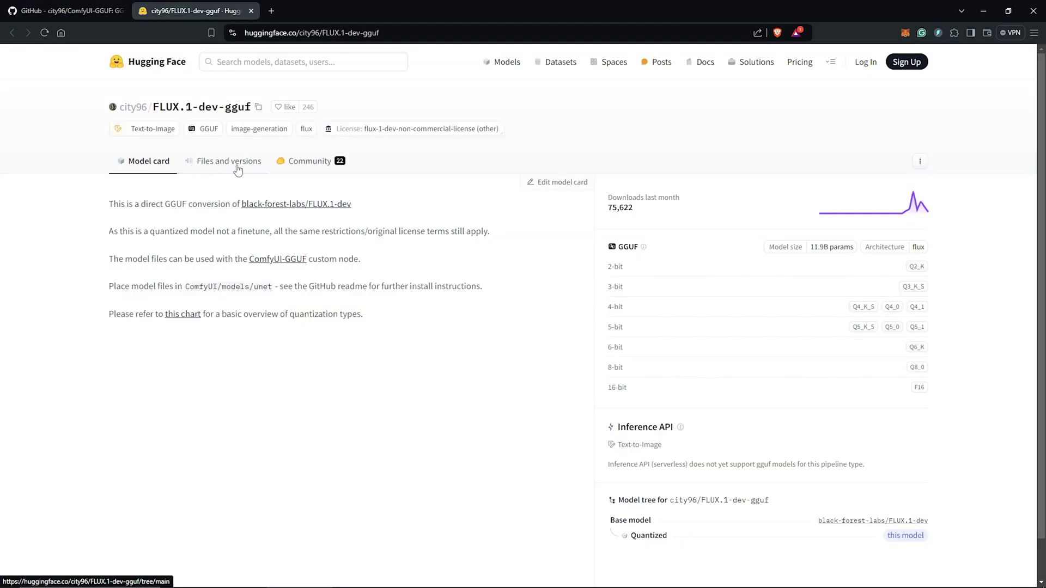
{"action": "left_click", "coordinate": [238, 163]}
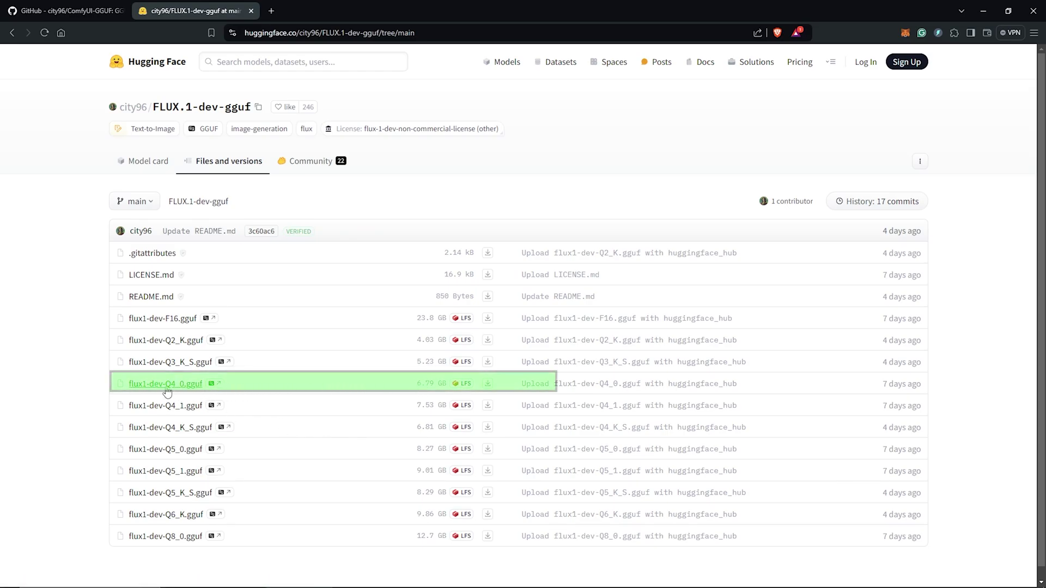
{"action": "left_click", "coordinate": [486, 388]}
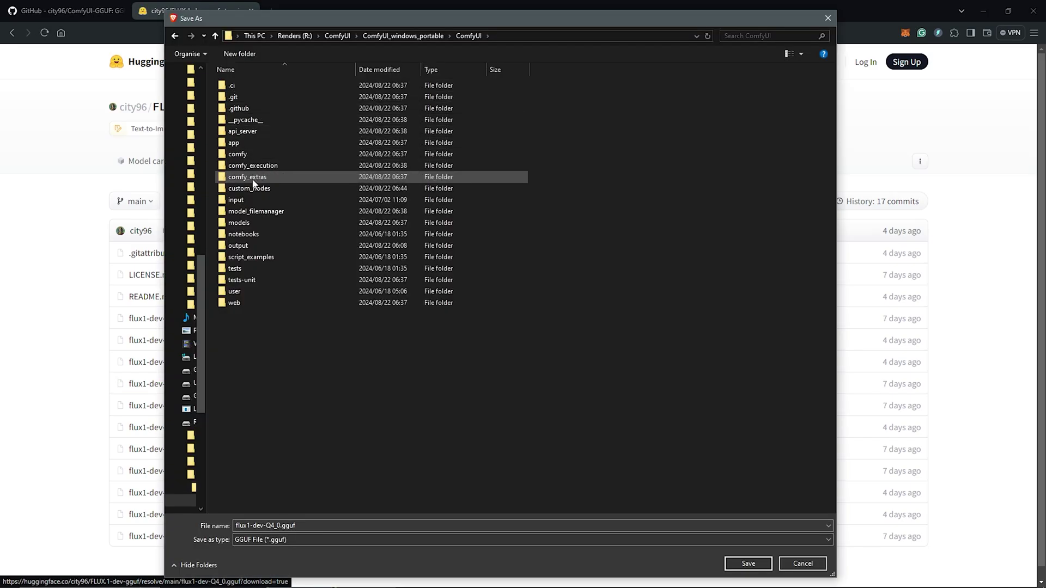
{"action": "double_click", "coordinate": [249, 223]}
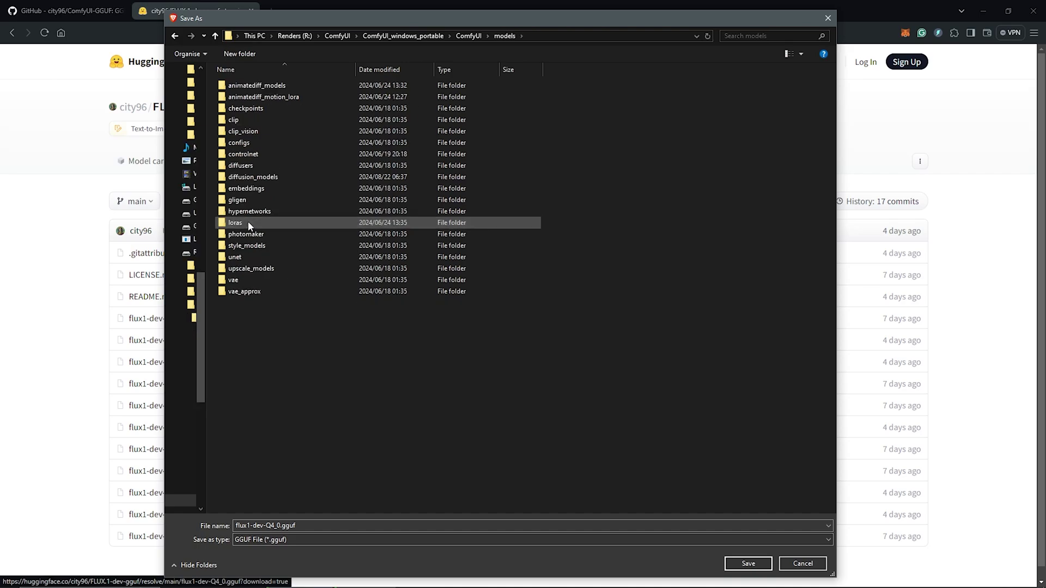
{"action": "double_click", "coordinate": [243, 256]}
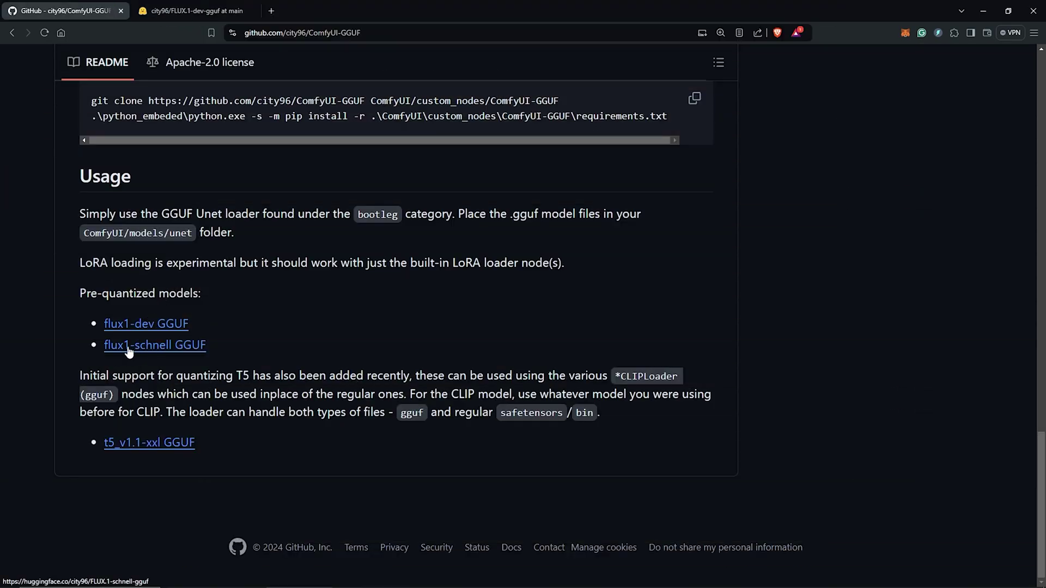
Save flux1-schnell-Q4_0.gguf into models\unet, then review the README's T5 quantization note.
{"action": "left_click", "coordinate": [129, 349]}
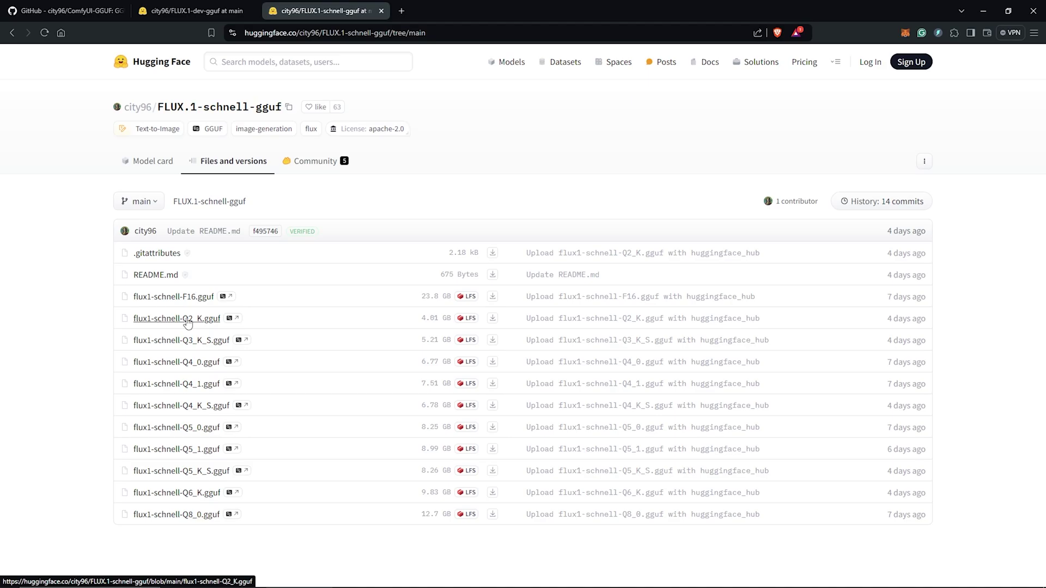
{"action": "left_click", "coordinate": [492, 363]}
{"action": "double_click", "coordinate": [245, 361]}
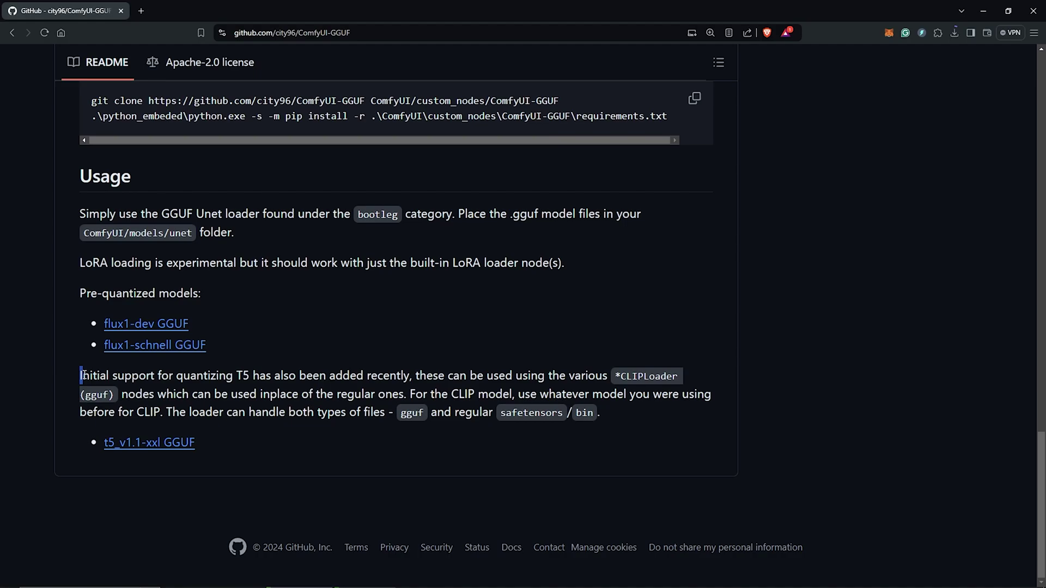
{"action": "left_click_drag", "start_coordinate": [80, 376], "coordinate": [243, 378]}
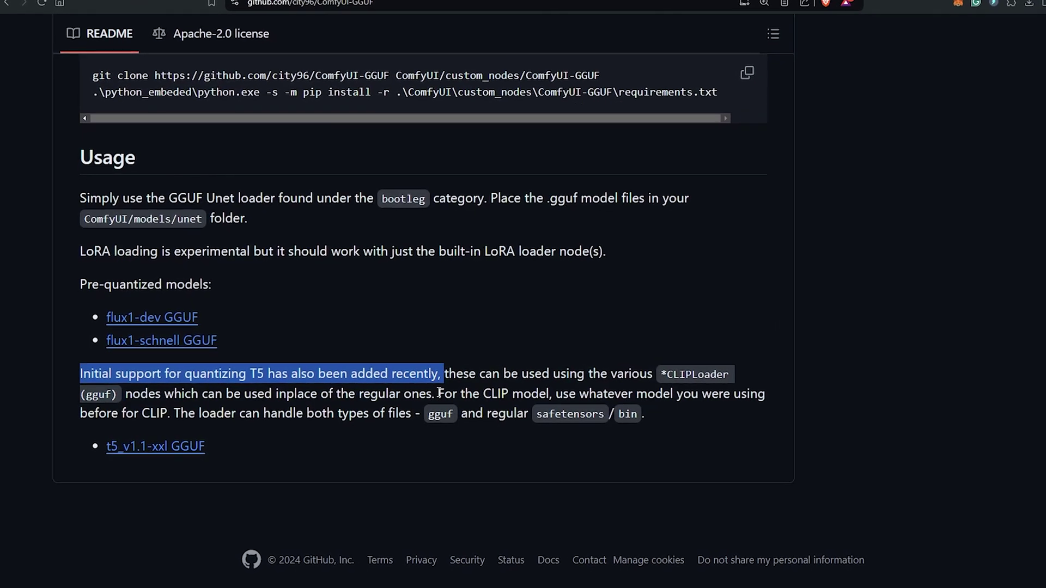
Review the README's CLIP model note and bring up options for the t5_v1.1-xxl GGUF link.
{"action": "left_click_drag", "start_coordinate": [433, 394], "coordinate": [176, 411]}
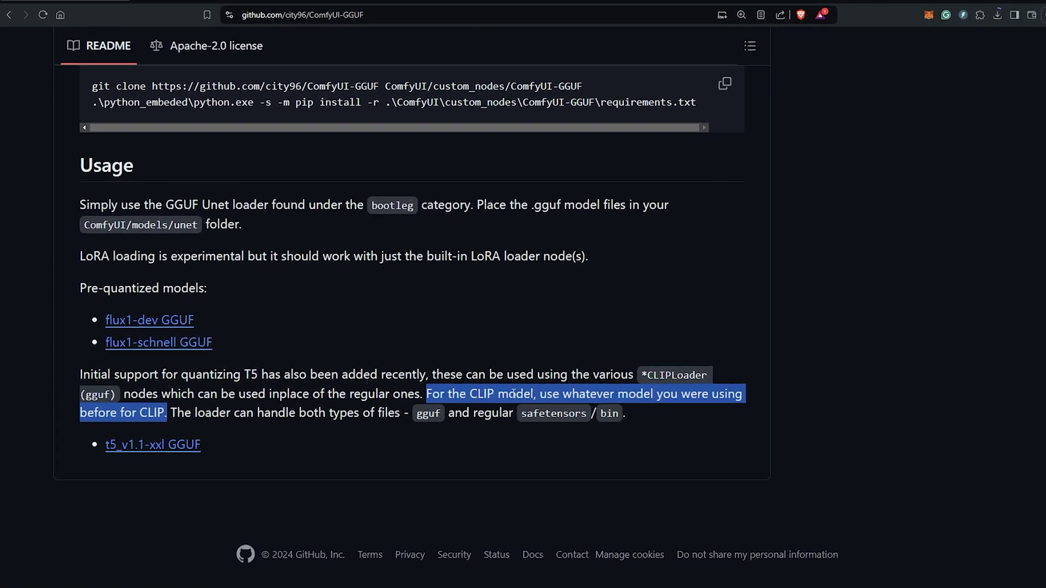
{"action": "left_click", "coordinate": [279, 451]}
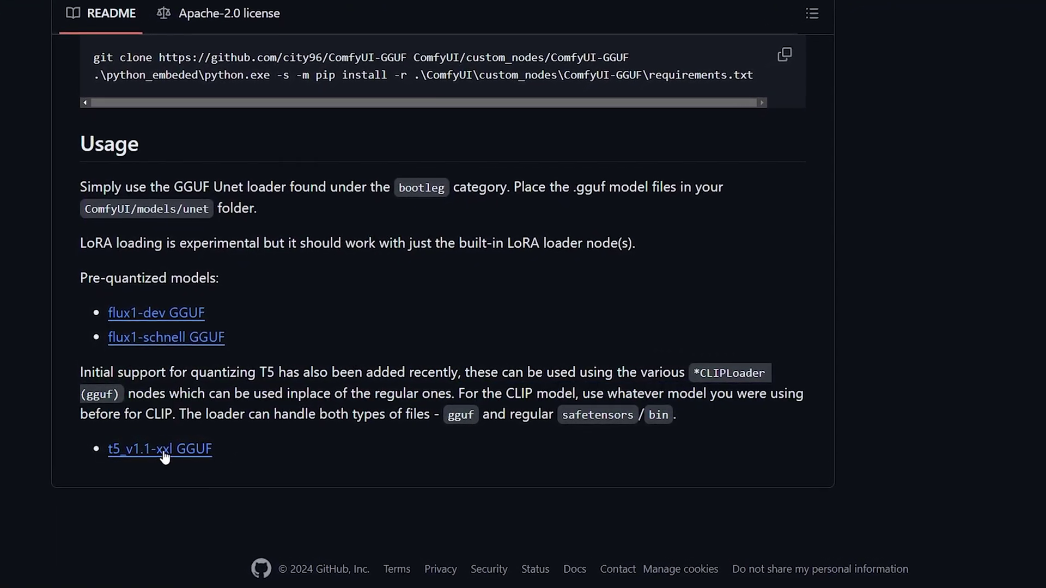
{"action": "right_click", "coordinate": [145, 452]}
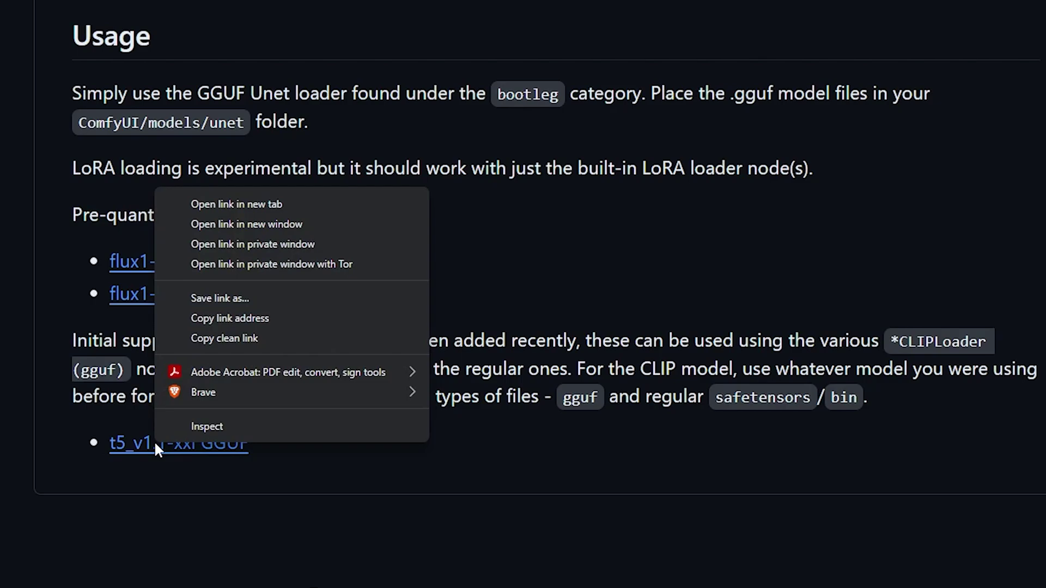
Open the t5 encoder page and save t5-v1_1-xxl-encoder-Q4_K_S.gguf into ComfyUI\models\clip.
{"action": "left_click", "coordinate": [263, 204]}
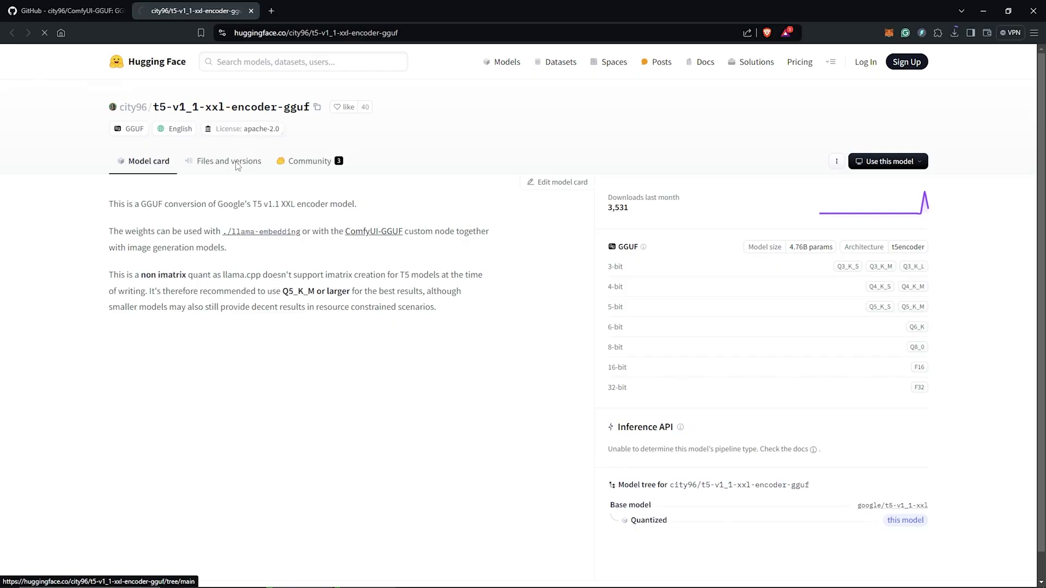
{"action": "left_click", "coordinate": [237, 162]}
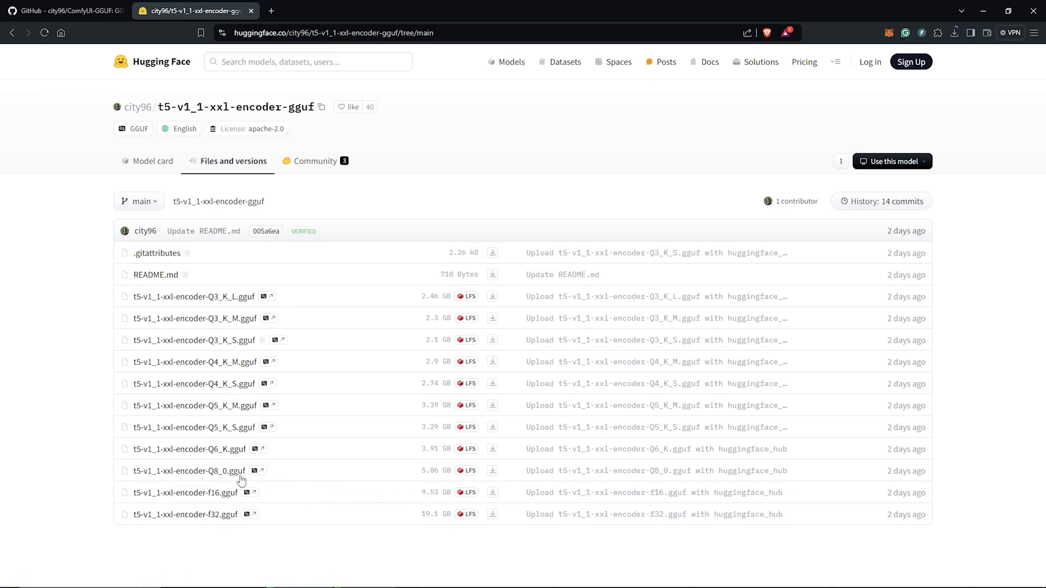
{"action": "left_click", "coordinate": [492, 384]}
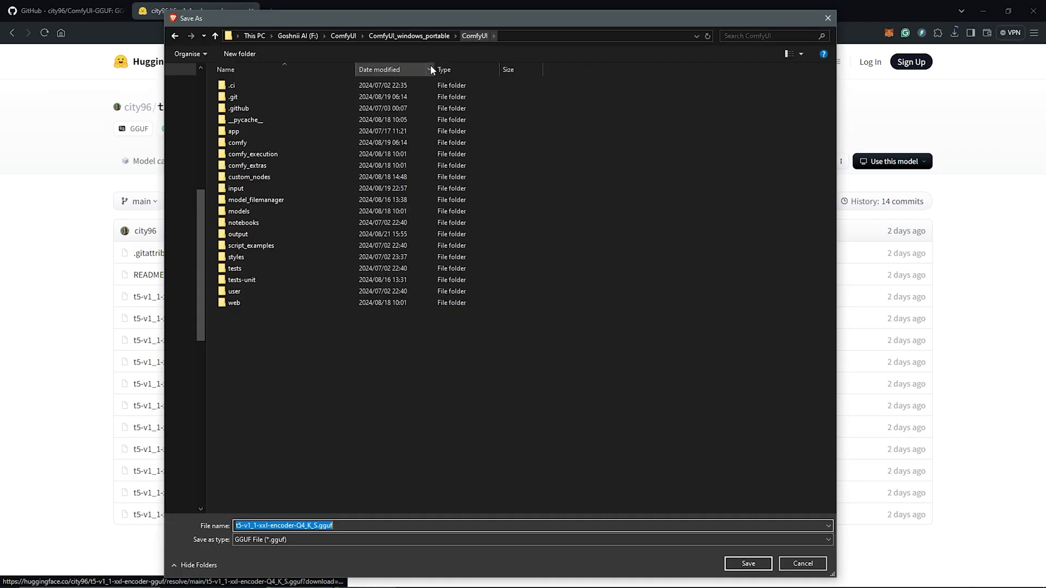
{"action": "double_click", "coordinate": [240, 212]}
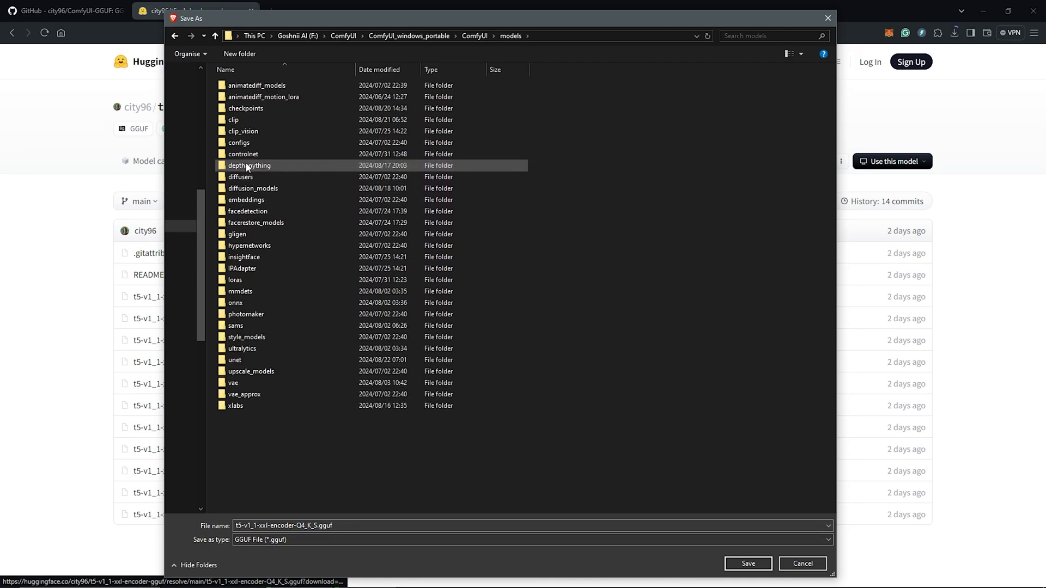
{"action": "double_click", "coordinate": [250, 119]}
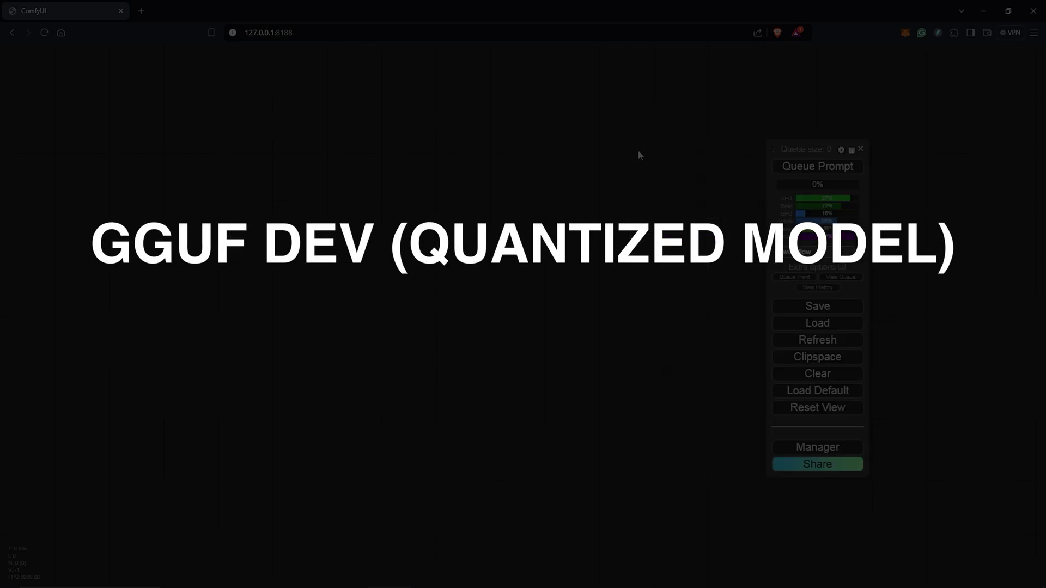
Drag the queue panel all the way to the right edge of the ComfyUI window.
{"action": "left_click_drag", "start_coordinate": [637, 149], "coordinate": [774, 149]}
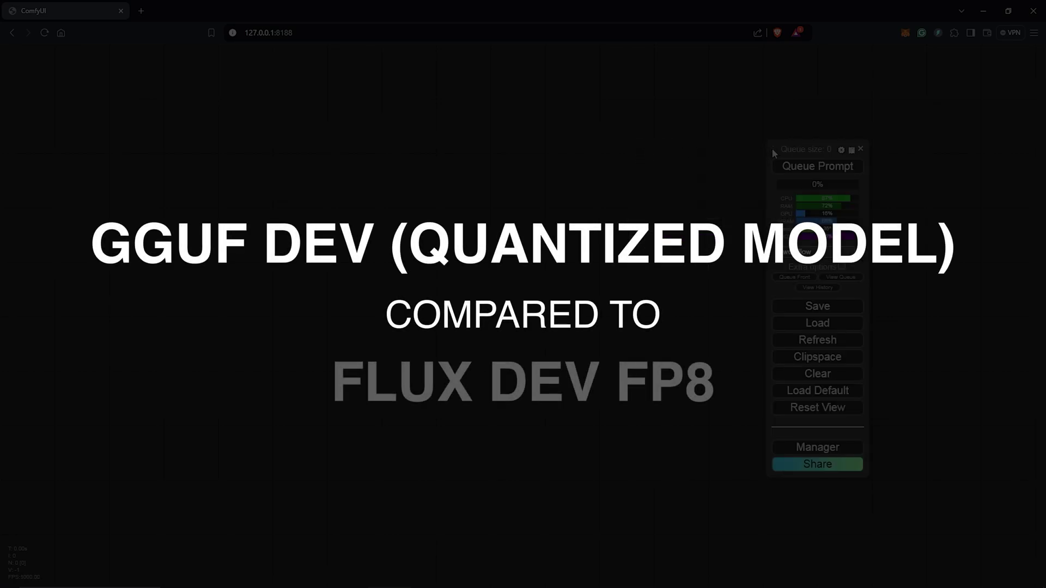
{"action": "left_click_drag", "start_coordinate": [774, 148], "coordinate": [950, 163]}
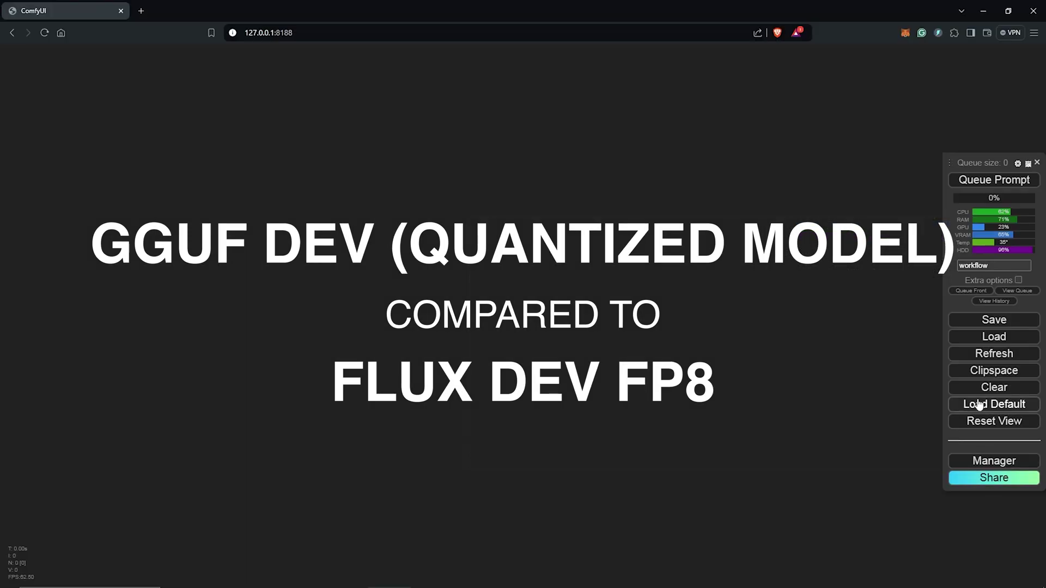
Load the FLUX DEV easy workflow and rearrange its prompt, latent, guidance and output nodes.
{"action": "left_click", "coordinate": [984, 338]}
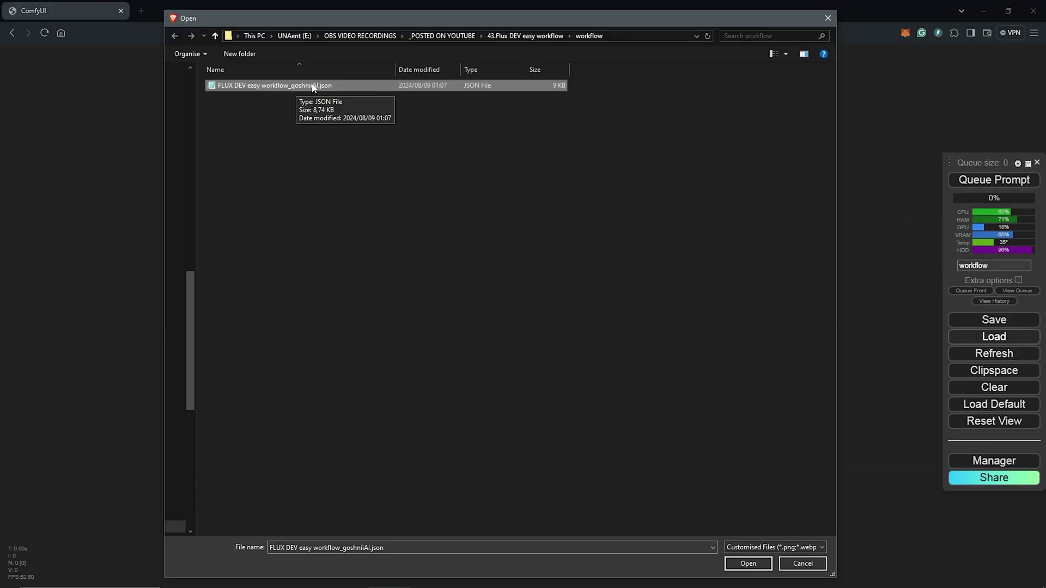
{"action": "left_click", "coordinate": [731, 564]}
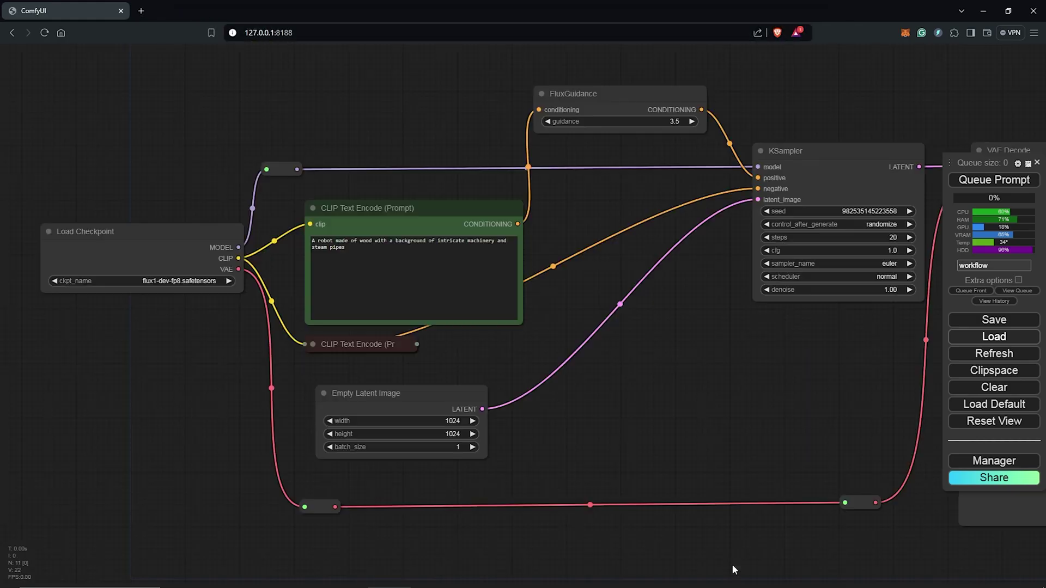
{"action": "scroll", "coordinate": [689, 376], "scroll_direction": "down", "scroll_amount": 3}
{"action": "left_click_drag", "start_coordinate": [688, 376], "coordinate": [507, 354]}
{"action": "left_click_drag", "start_coordinate": [275, 323], "coordinate": [313, 363]}
{"action": "left_click_drag", "start_coordinate": [438, 136], "coordinate": [453, 128]}
Reposition Load Checkpoint and set its ckpt_name to flux1-dev-FP8.safetensors.
{"action": "left_click", "coordinate": [113, 241]}
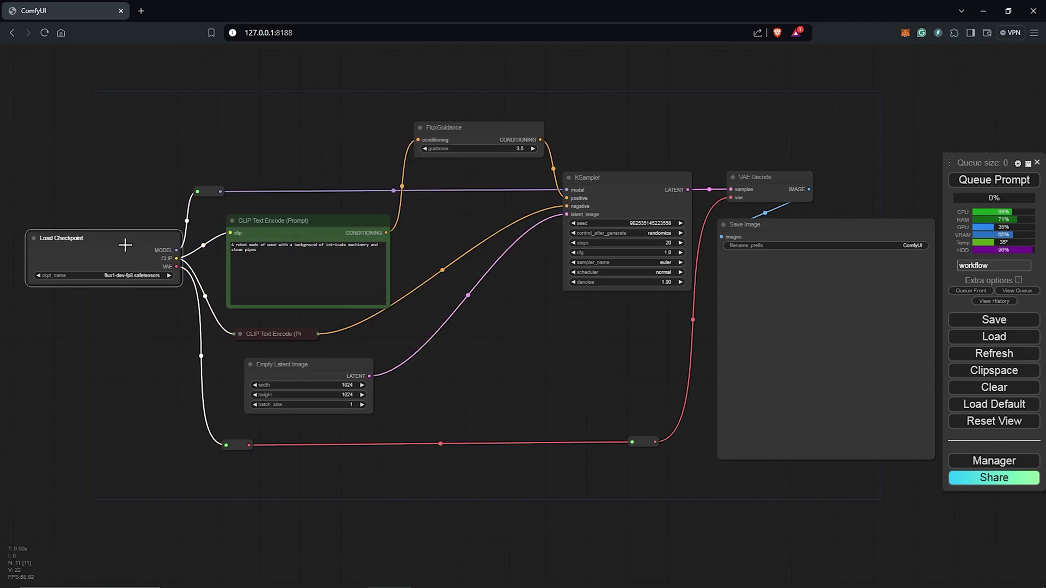
{"action": "scroll", "coordinate": [116, 240], "scroll_direction": "up", "scroll_amount": 4}
{"action": "scroll", "coordinate": [117, 240], "scroll_direction": "up", "scroll_amount": 4}
{"action": "left_click_drag", "start_coordinate": [117, 241], "coordinate": [305, 262]}
{"action": "left_click", "coordinate": [300, 364]}
{"action": "scroll", "coordinate": [356, 391], "scroll_direction": "down", "scroll_amount": 5}
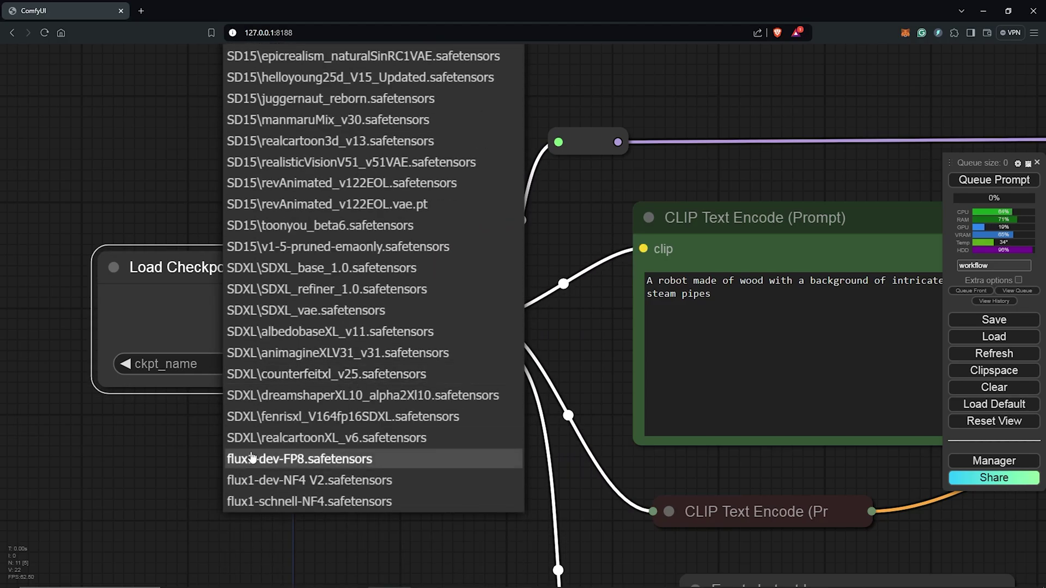
{"action": "left_click", "coordinate": [301, 461]}
Replace the positive prompt with the prima ballerina sunset-ocean paragraph featuring the 'GGUF' movie title.
{"action": "scroll", "coordinate": [423, 469], "scroll_direction": "down", "scroll_amount": 2}
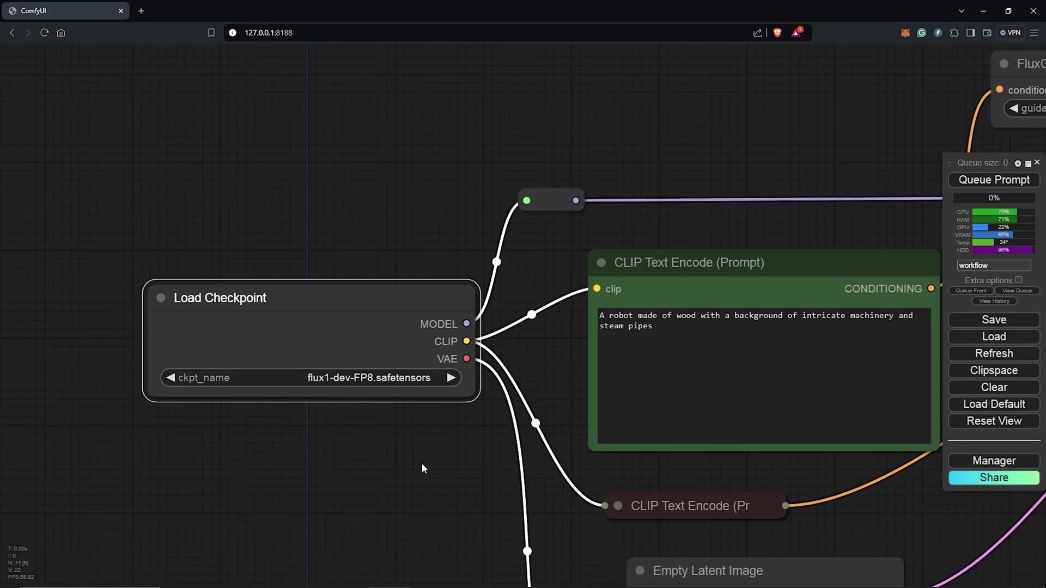
{"action": "left_click_drag", "start_coordinate": [423, 468], "coordinate": [264, 459]}
{"action": "left_click", "coordinate": [623, 315]}
{"action": "key", "text": "ctrl+a"}
{"action": "key", "text": "BackSpace"}
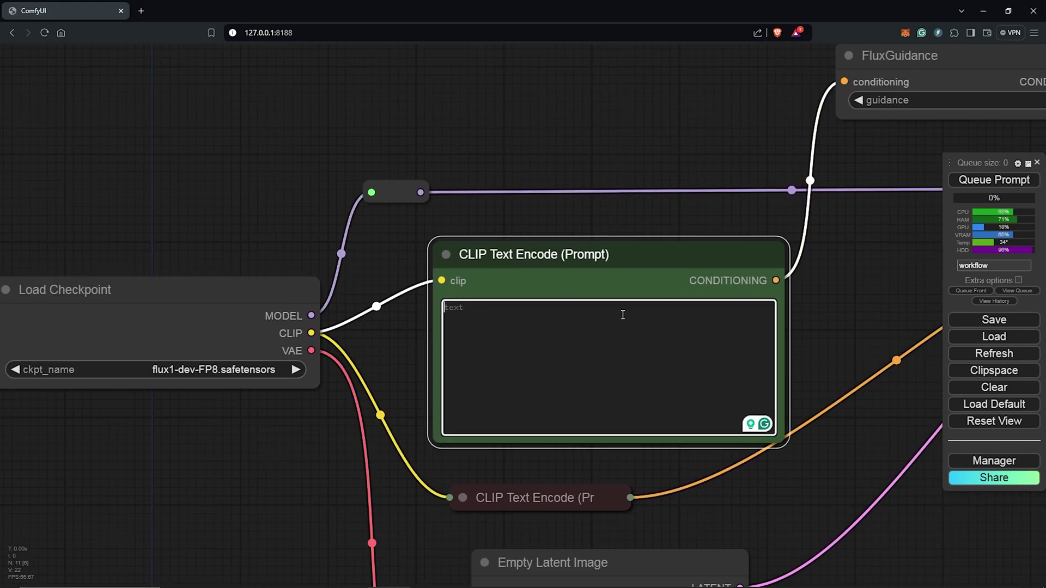
{"action": "type", "text": "A"}
{"action": "type", "text": " prima ba"}
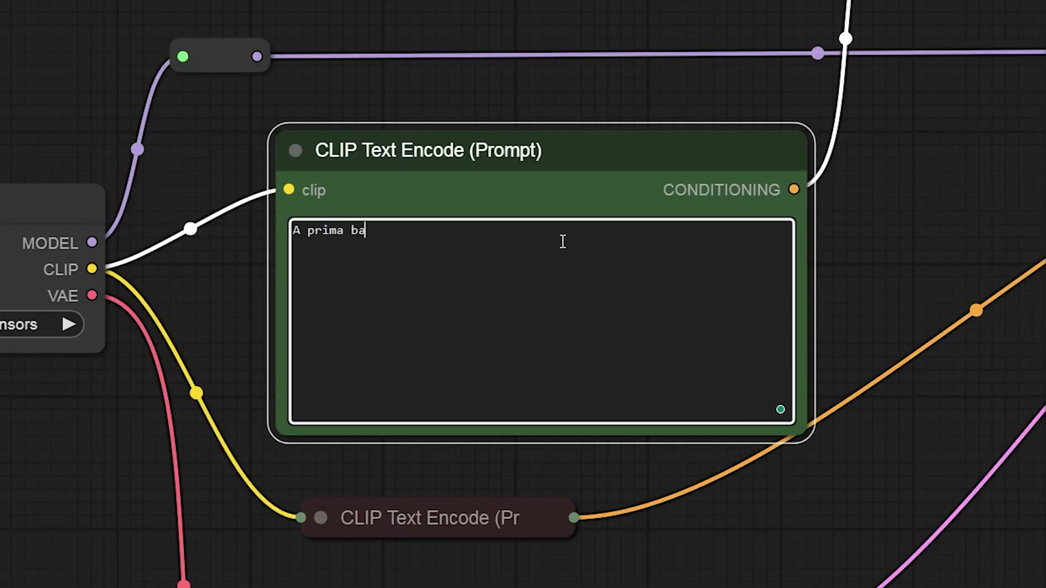
{"action": "type", "text": "llerina pirouttes gracefully atop a mirror-like ocean at sunset, her fluid movement ri"}
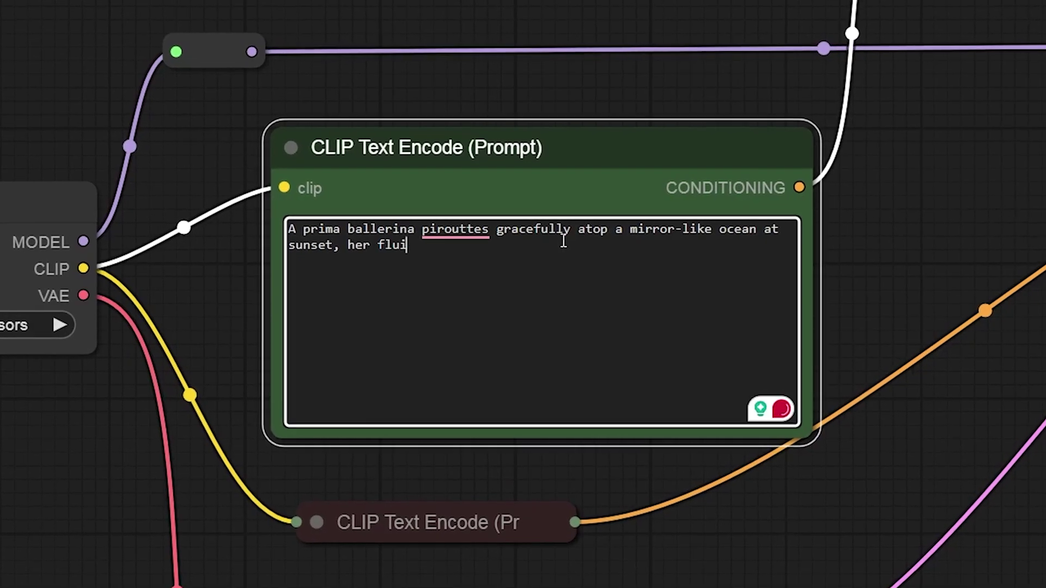
{"action": "type", "text": "pling across the water's surface beneath,"}
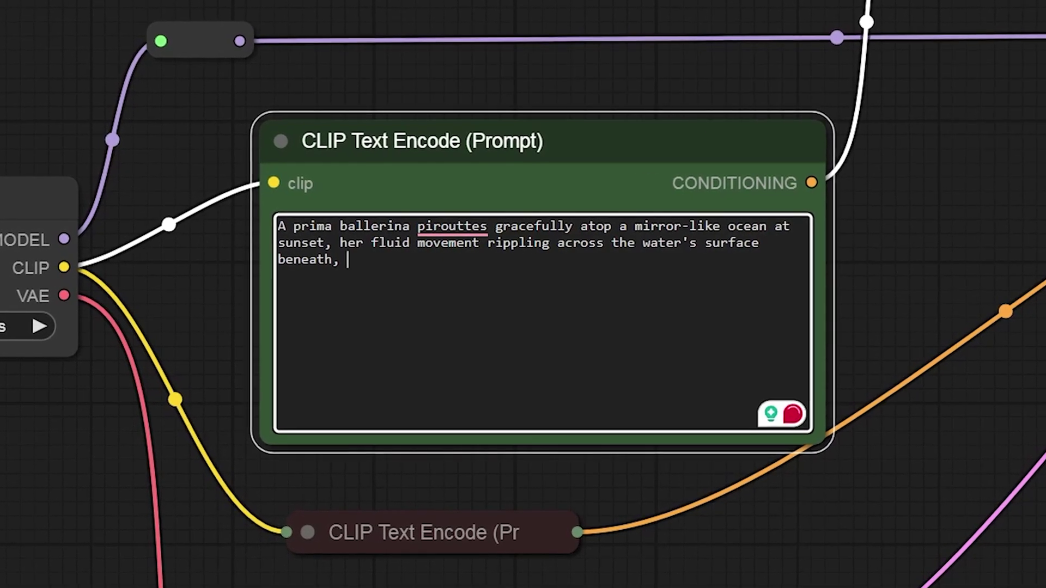
{"action": "key", "text": "ctrl+a"}
{"action": "type", "text": "A prima ballerina pirouettes gracefully atop a mirror-like ocean at sunset, her fluid movements rippling across the water's surface. Beneath, tectonic plates shift violently, causing underwater volcanoes to erupt. Hyper-realistic details capture light refracting off water droplets. Movie title \"GGUF\" shimmers on the horizon."}
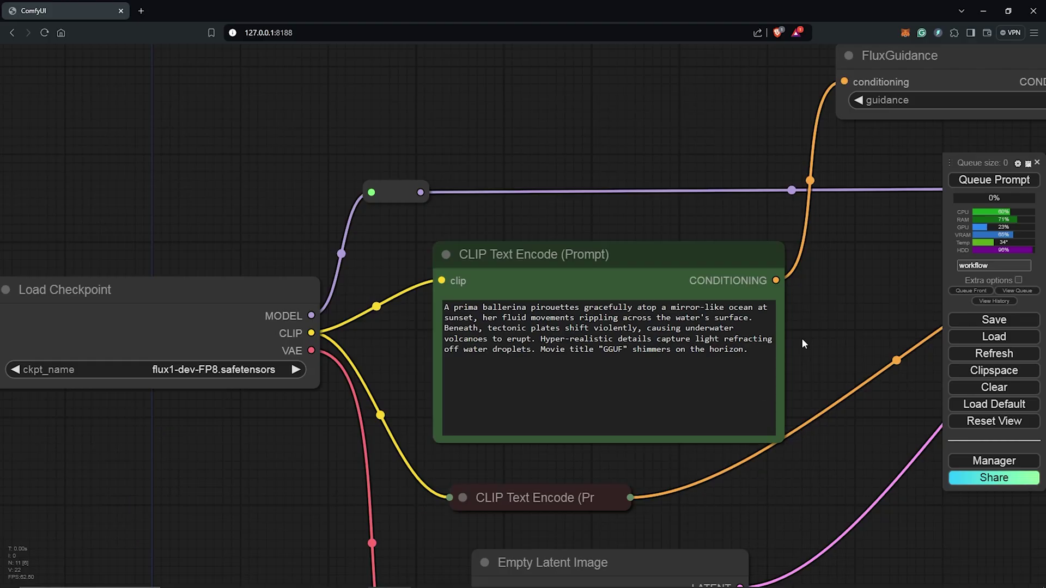
Set the Empty Latent Image size to 1344 wide by 768 high.
{"action": "scroll", "coordinate": [802, 338], "scroll_direction": "down", "scroll_amount": 3}
{"action": "left_click_drag", "start_coordinate": [826, 327], "coordinate": [679, 289]}
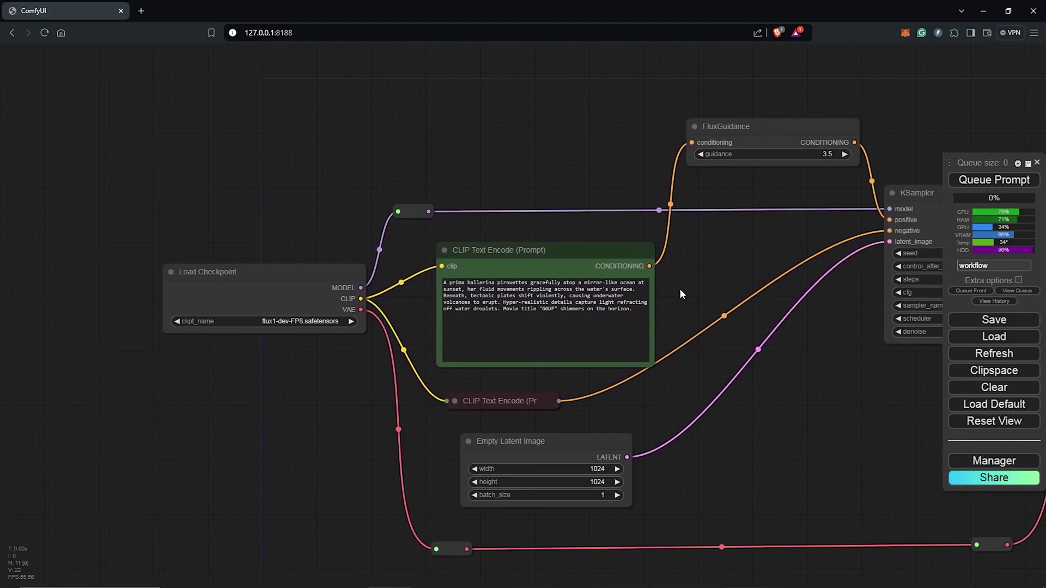
{"action": "scroll", "coordinate": [466, 403], "scroll_direction": "up", "scroll_amount": 5}
{"action": "scroll", "coordinate": [518, 370], "scroll_direction": "up", "scroll_amount": 2}
{"action": "left_click", "coordinate": [524, 311]}
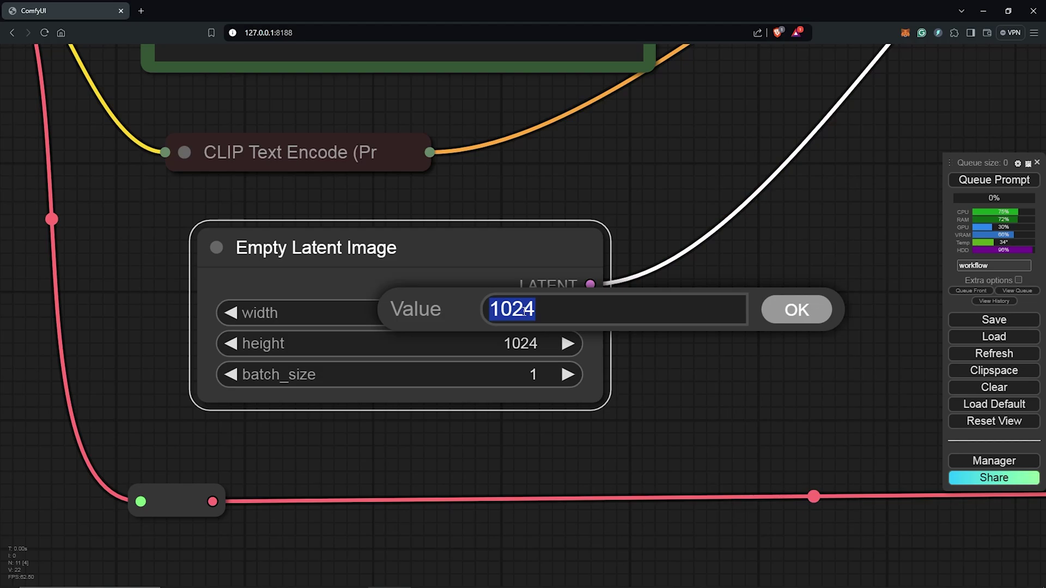
{"action": "type", "text": "134"}
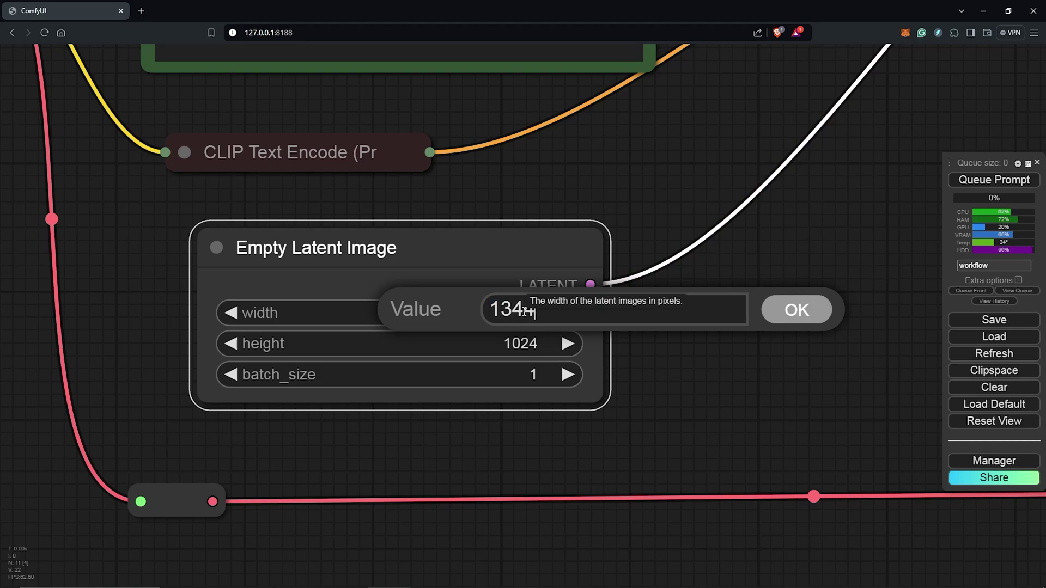
{"action": "type", "text": "4"}
{"action": "key", "text": "Return"}
{"action": "left_click", "coordinate": [511, 344]}
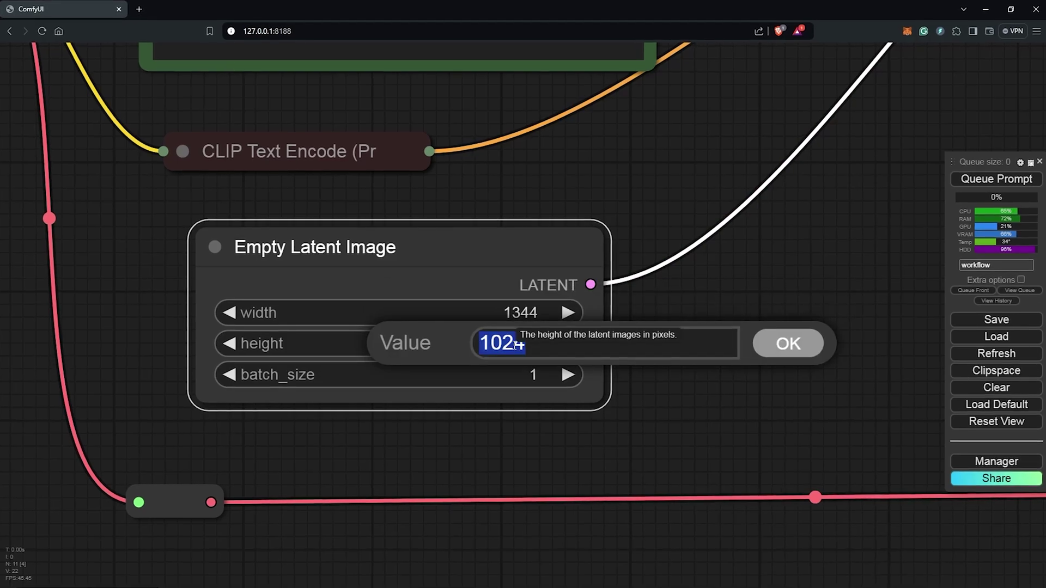
{"action": "type", "text": "768"}
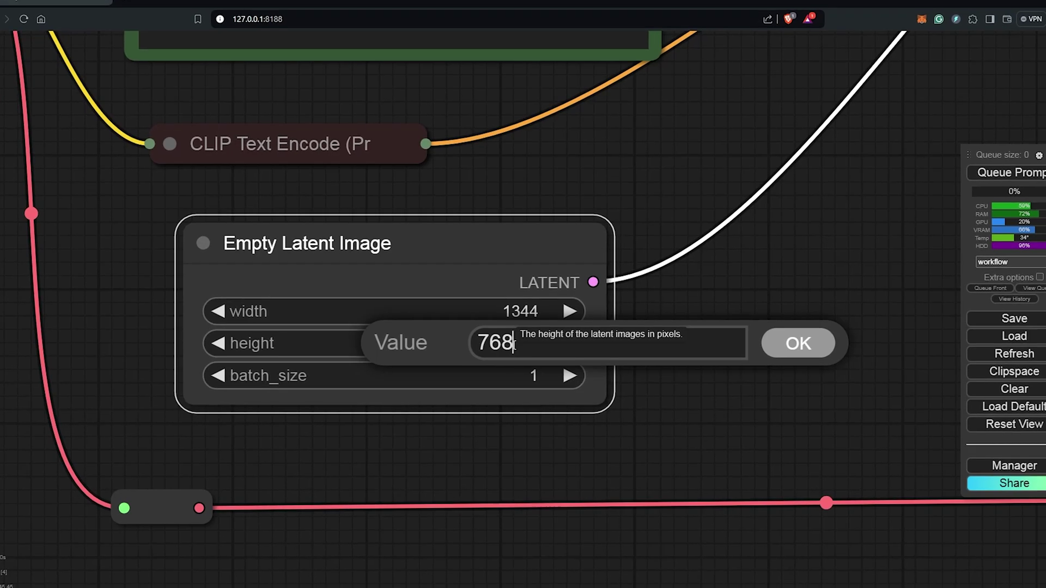
{"action": "left_click", "coordinate": [805, 345]}
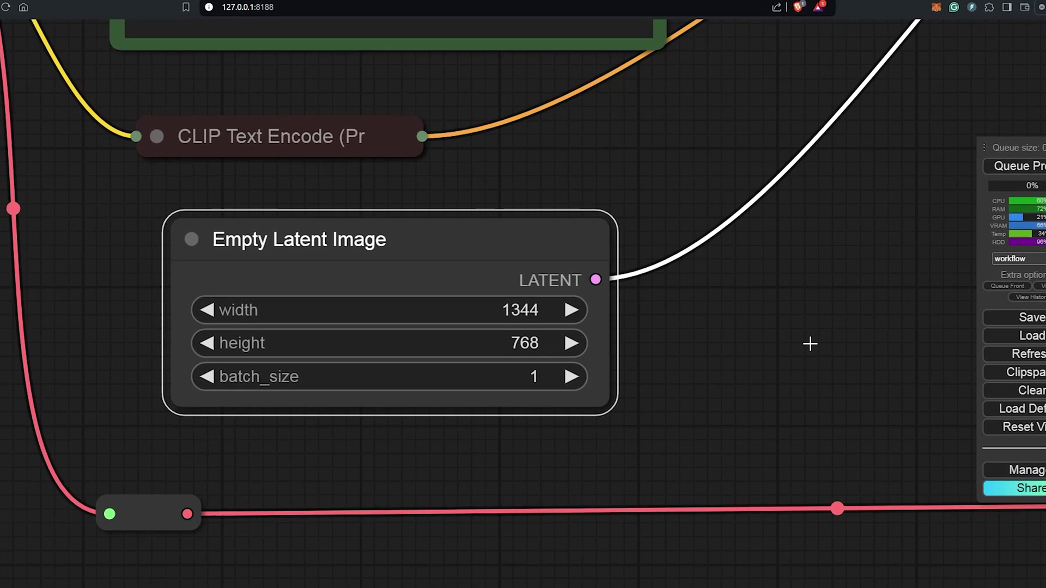
Raise the Empty Latent Image batch_size to 4.
{"action": "left_click", "coordinate": [571, 376]}
{"action": "key", "text": "ctrl+z"}
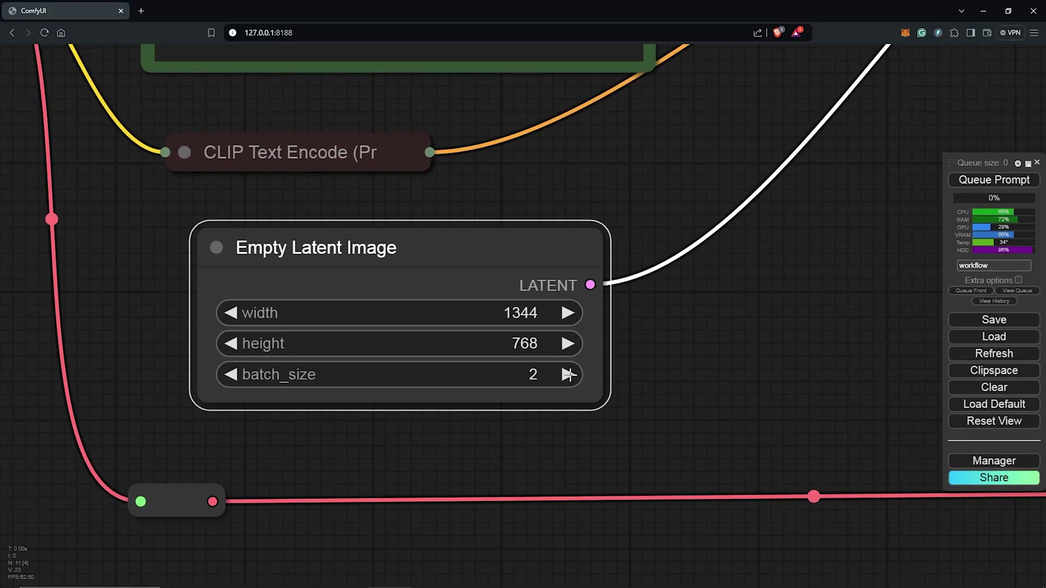
{"action": "left_click", "coordinate": [569, 374]}
{"action": "left_click", "coordinate": [569, 374]}
{"action": "scroll", "coordinate": [719, 405], "scroll_direction": "down", "scroll_amount": 8}
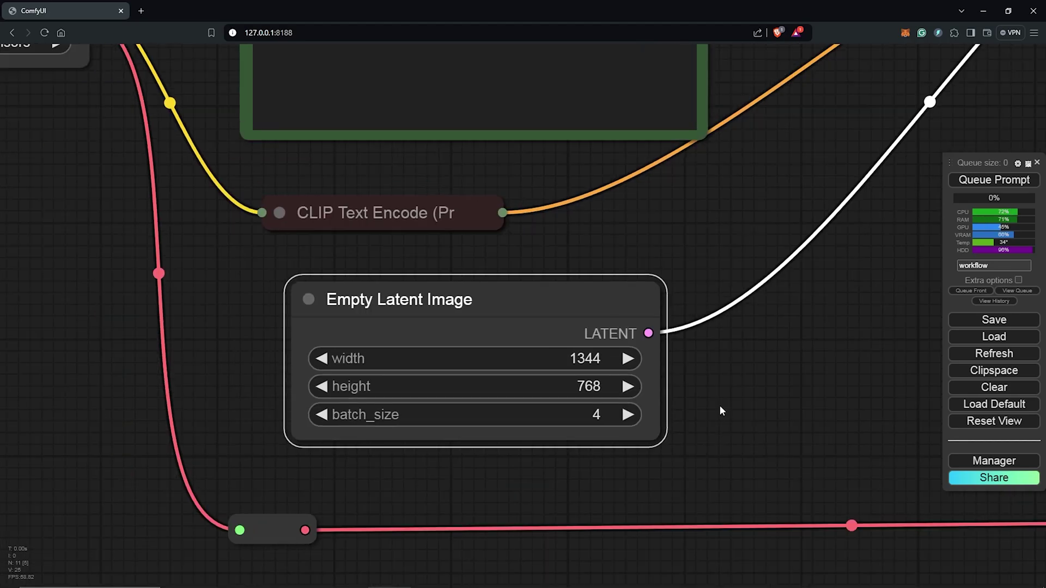
{"action": "left_click_drag", "start_coordinate": [709, 385], "coordinate": [640, 383]}
{"action": "left_click_drag", "start_coordinate": [721, 342], "coordinate": [486, 455]}
Give KSampler seed 600 and set control_after_generate to fixed.
{"action": "scroll", "coordinate": [606, 420], "scroll_direction": "up", "scroll_amount": 3}
{"action": "left_click_drag", "start_coordinate": [606, 421], "coordinate": [550, 480]}
{"action": "scroll", "coordinate": [722, 233], "scroll_direction": "up", "scroll_amount": 2}
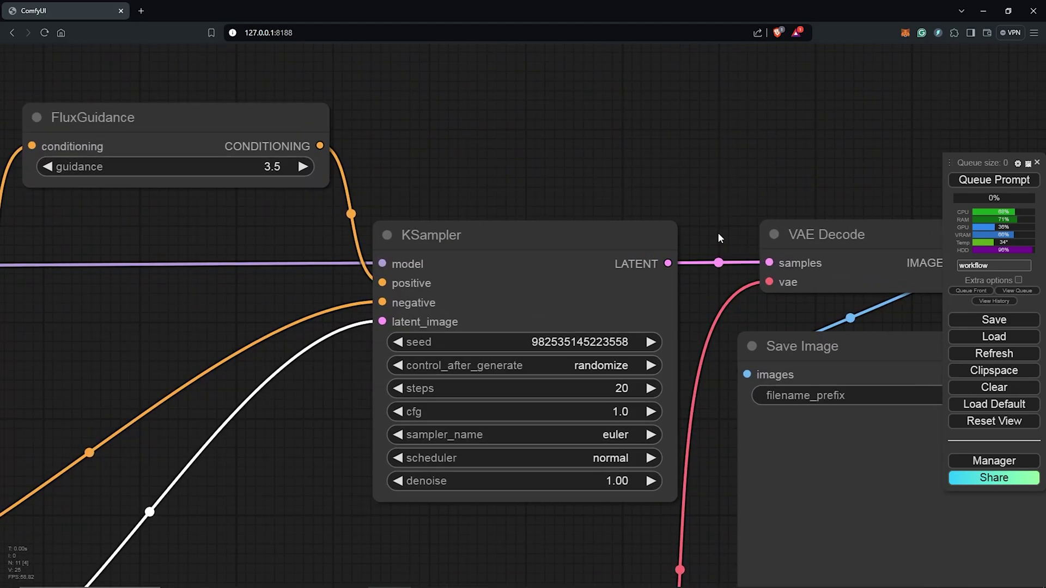
{"action": "left_click_drag", "start_coordinate": [721, 234], "coordinate": [741, 187]}
{"action": "left_click", "coordinate": [593, 322]}
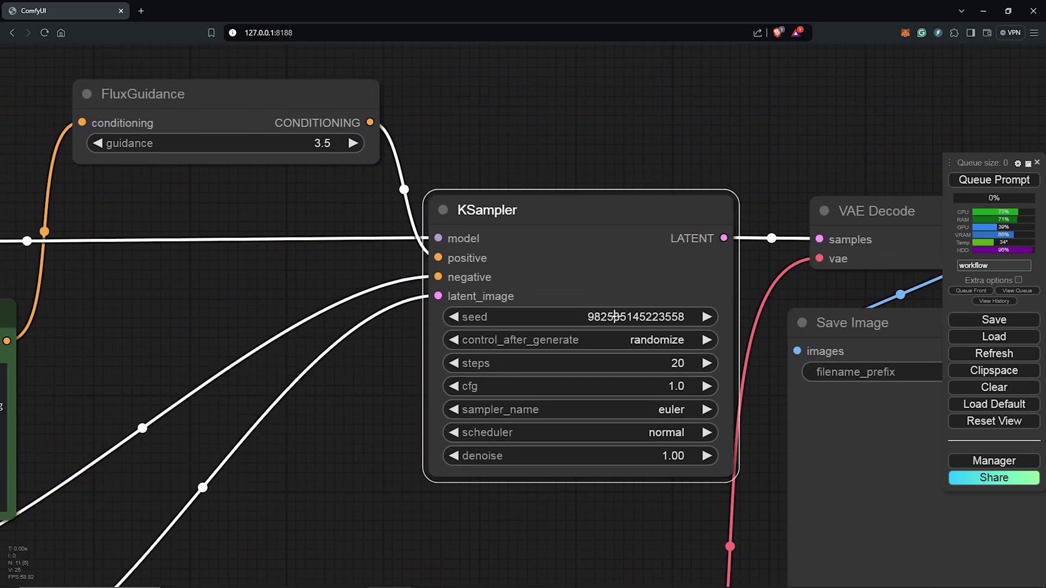
{"action": "left_click", "coordinate": [614, 317]}
{"action": "type", "text": "600"}
{"action": "key", "text": "Return"}
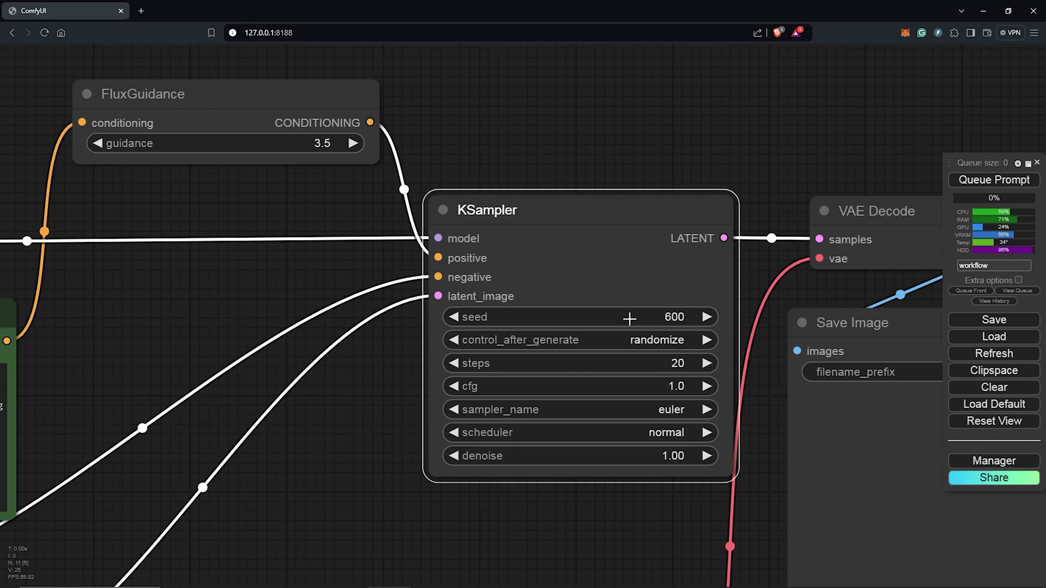
{"action": "left_click", "coordinate": [641, 340]}
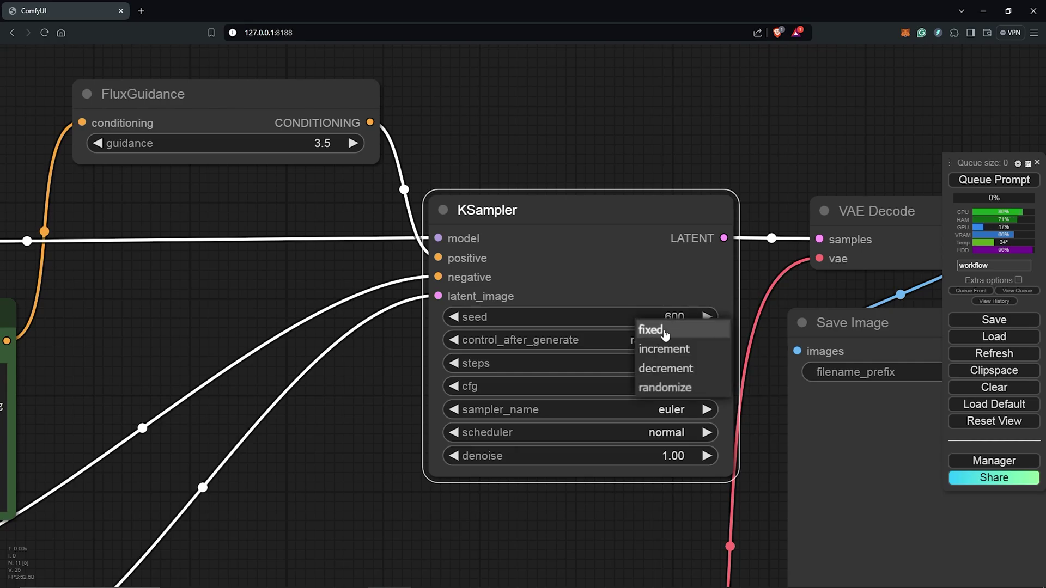
{"action": "left_click", "coordinate": [696, 330]}
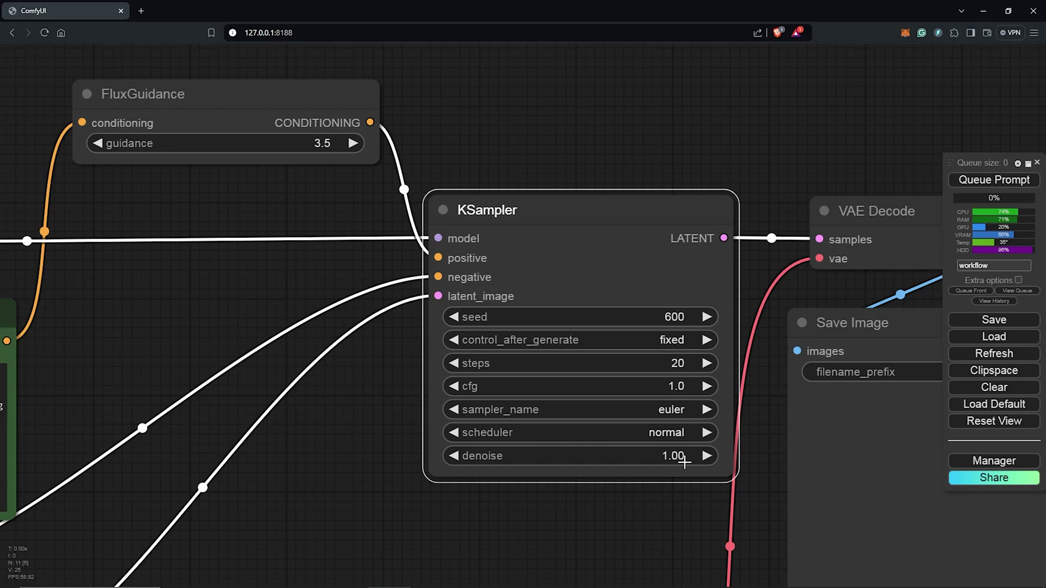
{"action": "scroll", "coordinate": [685, 462], "scroll_direction": "down", "scroll_amount": 8}
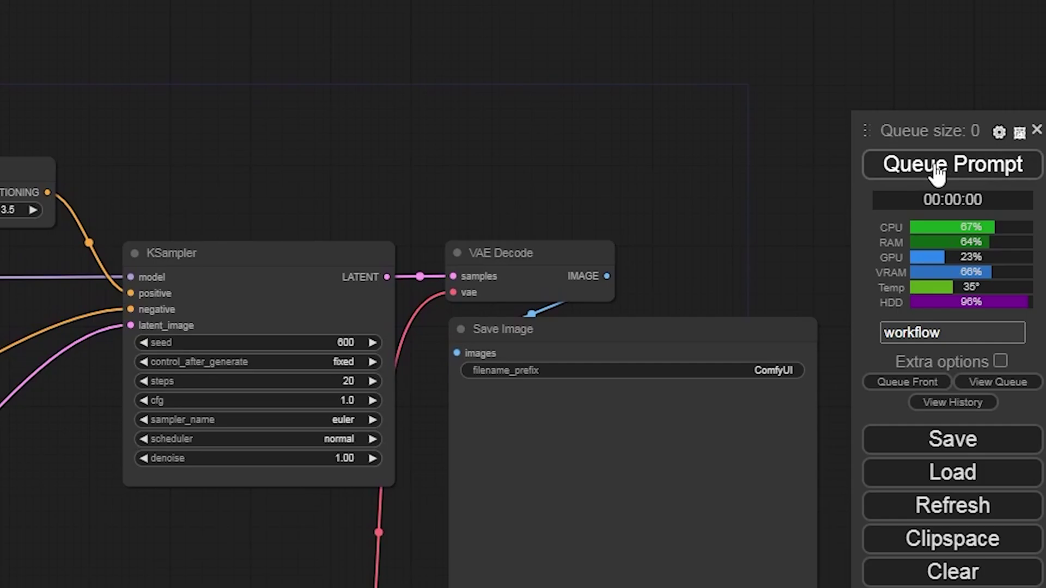
Queue the prompt and let KSampler produce four 1344 × 768 ballerina-at-sunset images.
{"action": "left_click", "coordinate": [992, 178]}
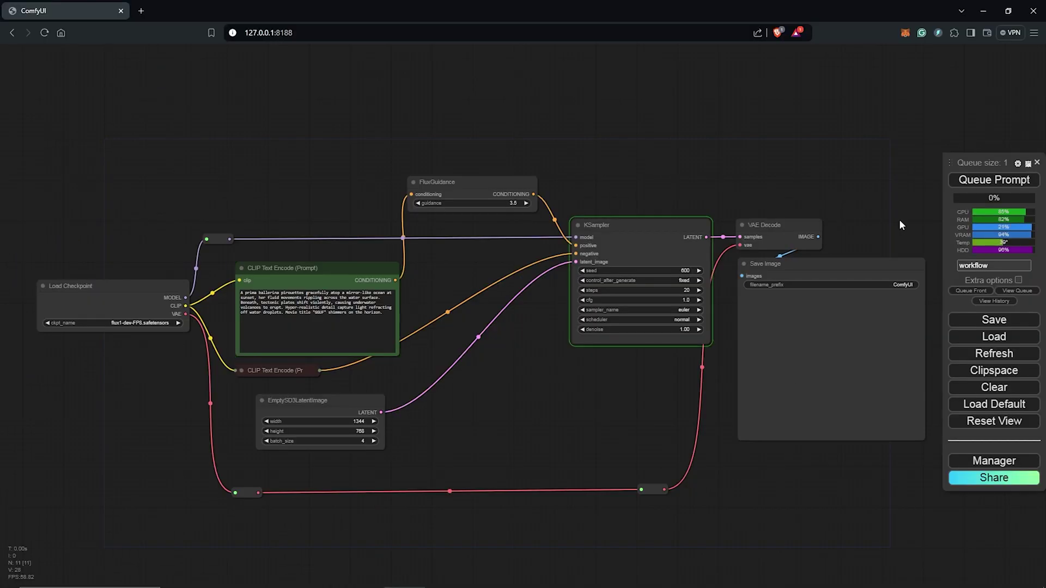
{"action": "scroll", "coordinate": [36, 398], "scroll_direction": "up", "scroll_amount": 8}
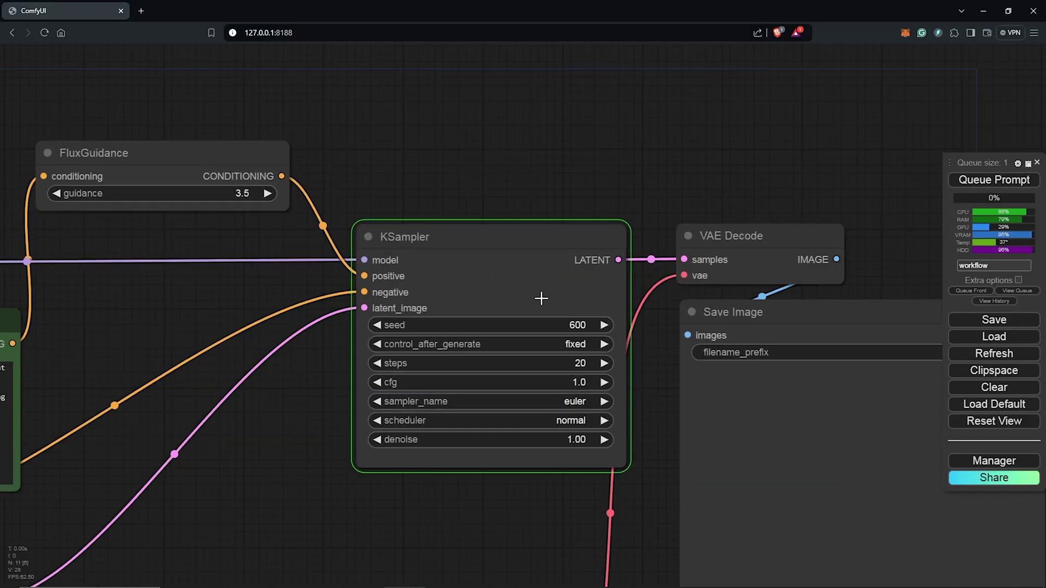
{"action": "scroll", "coordinate": [541, 298], "scroll_direction": "up", "scroll_amount": 5}
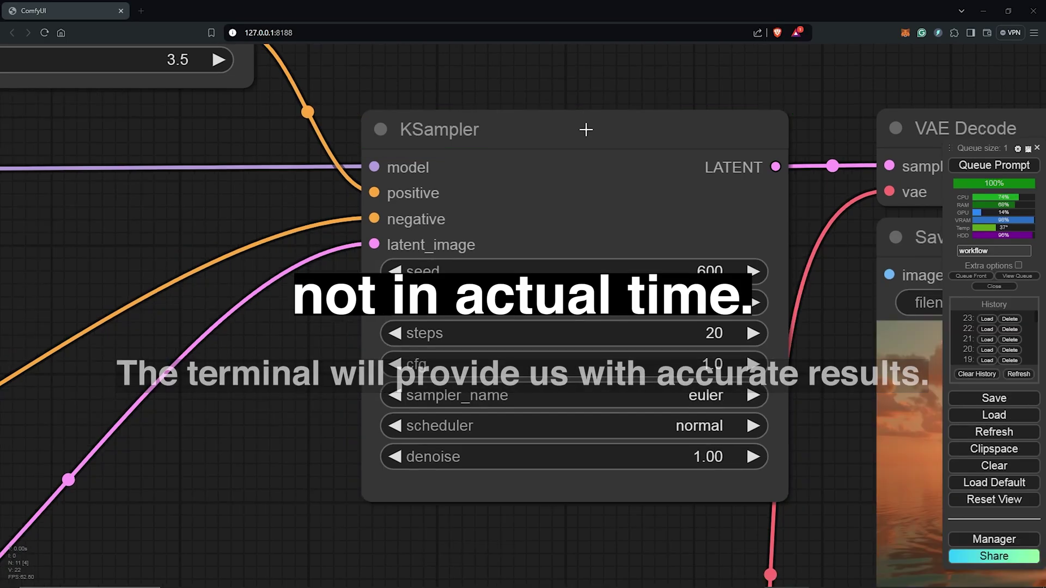
{"action": "scroll", "coordinate": [628, 94], "scroll_direction": "down", "scroll_amount": 3}
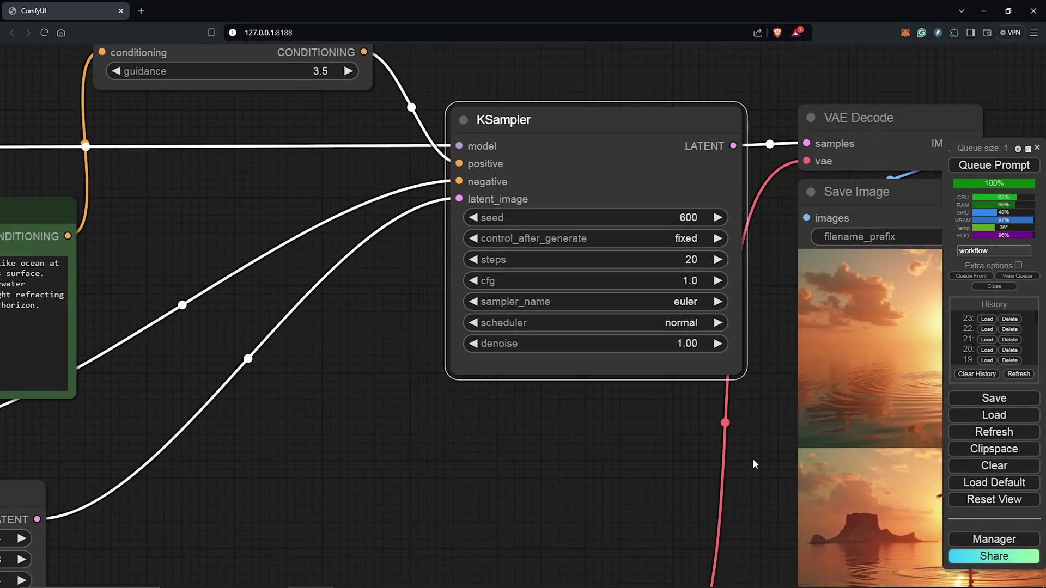
{"action": "scroll", "coordinate": [754, 463], "scroll_direction": "down", "scroll_amount": 4}
{"action": "scroll", "coordinate": [357, 413], "scroll_direction": "down", "scroll_amount": 3}
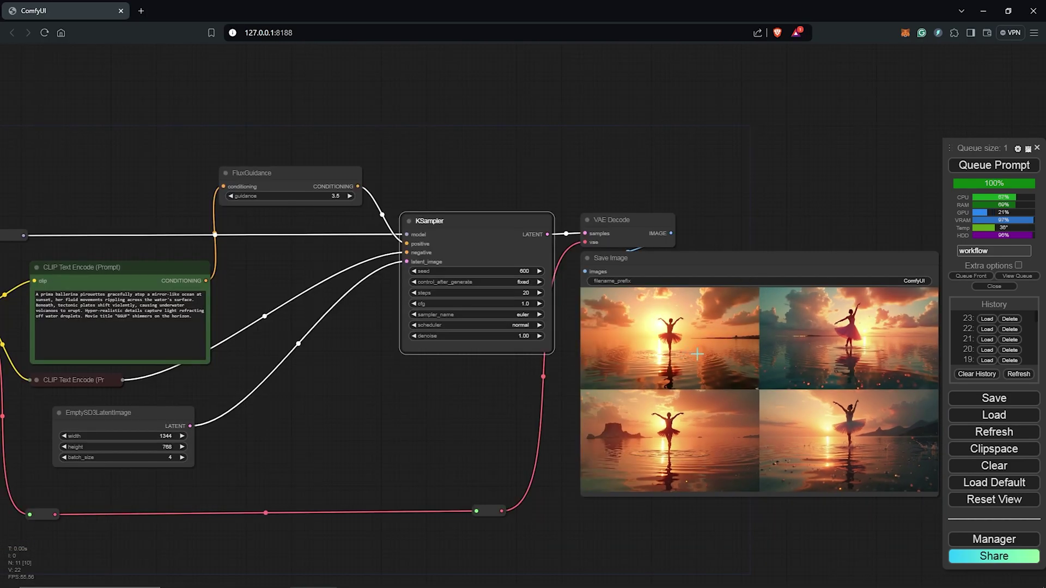
{"action": "scroll", "coordinate": [488, 432], "scroll_direction": "up", "scroll_amount": 4}
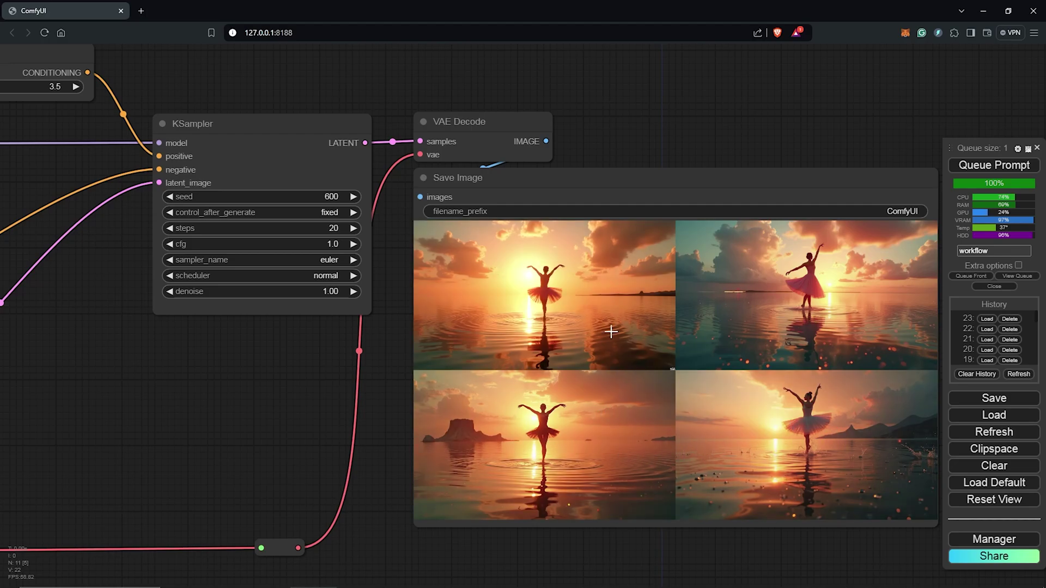
Move the first Save Image node up and wire a second Save Image to VAE Decode's IMAGE output.
{"action": "scroll", "coordinate": [376, 375], "scroll_direction": "down", "scroll_amount": 5}
{"action": "left_click_drag", "start_coordinate": [325, 393], "coordinate": [250, 375]}
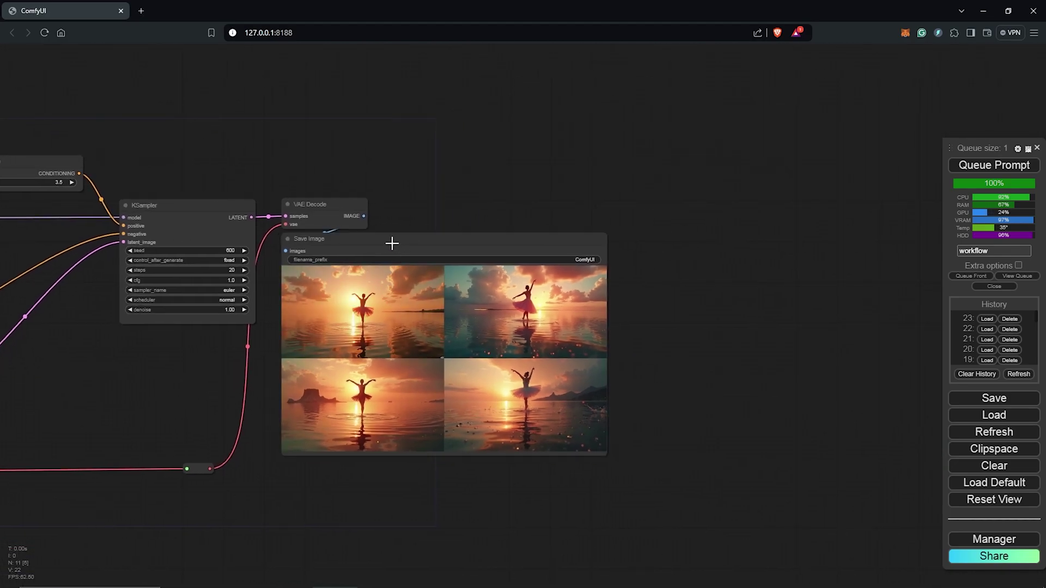
{"action": "left_click_drag", "start_coordinate": [392, 244], "coordinate": [437, 70]}
{"action": "left_click_drag", "start_coordinate": [313, 214], "coordinate": [322, 376]}
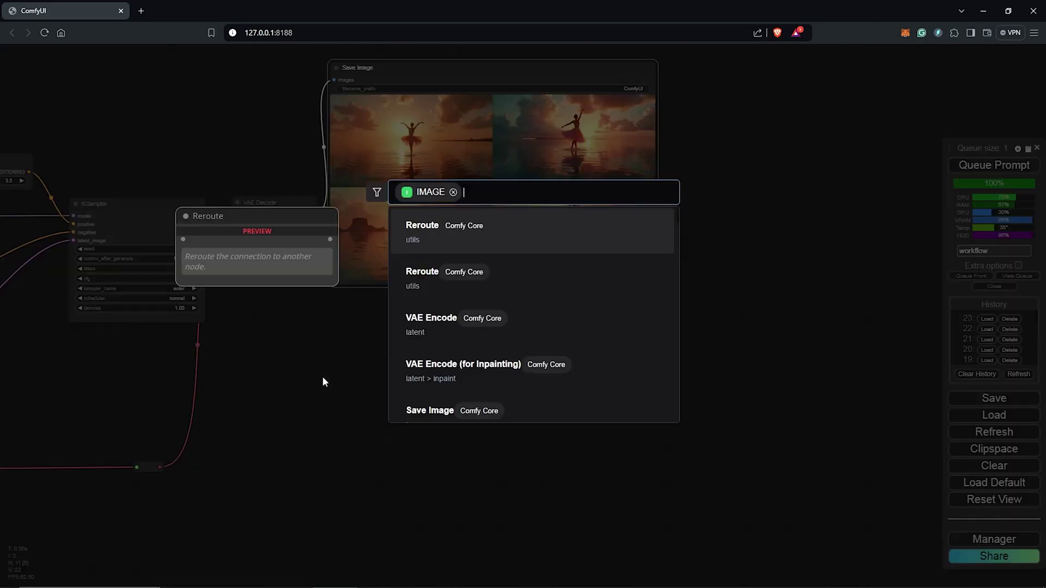
{"action": "scroll", "coordinate": [430, 397], "scroll_direction": "down", "scroll_amount": 1}
{"action": "left_click", "coordinate": [417, 396]}
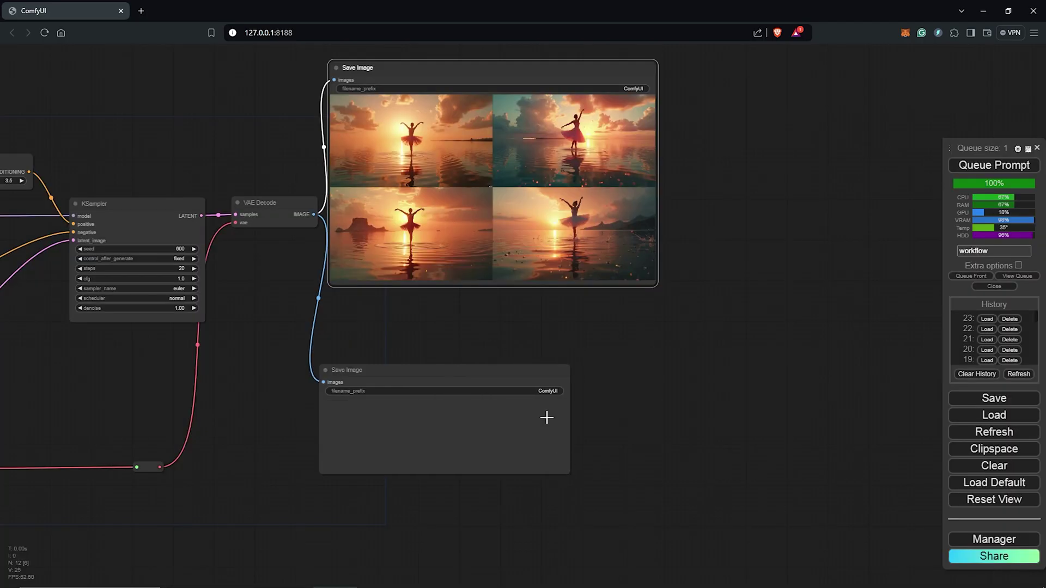
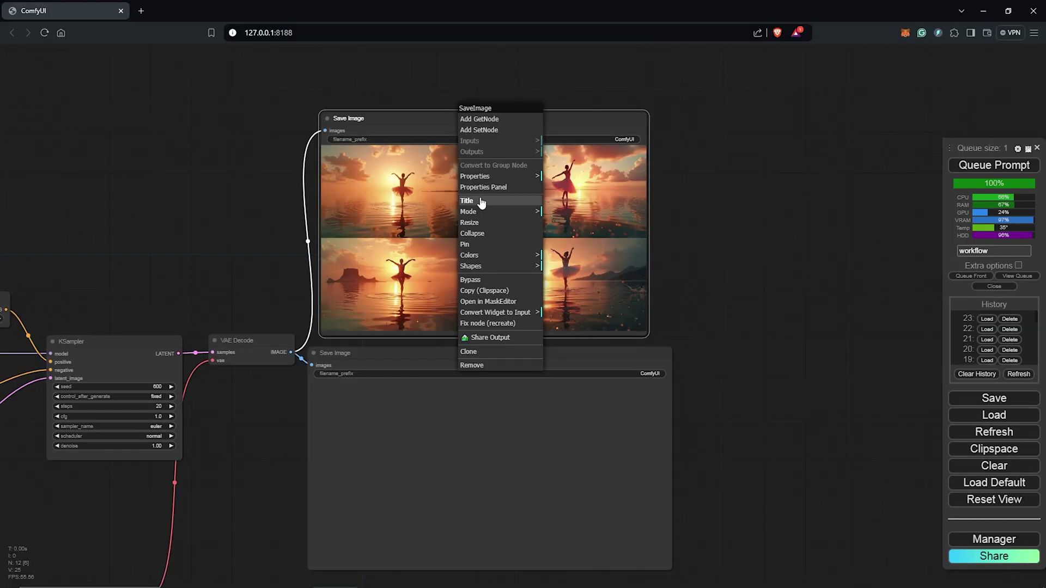
Retitle the first Save Image node 'Flux Dev FP8', bypass it and move it up.
{"action": "left_click", "coordinate": [528, 254]}
{"action": "type", "text": "Flux Dev "}
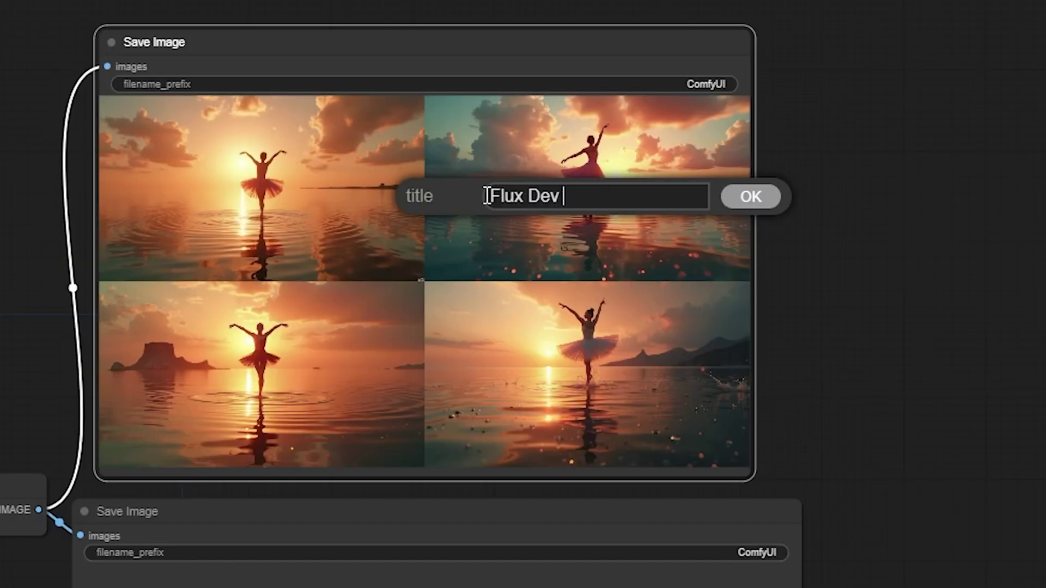
{"action": "type", "text": "FP8"}
{"action": "left_click", "coordinate": [751, 196]}
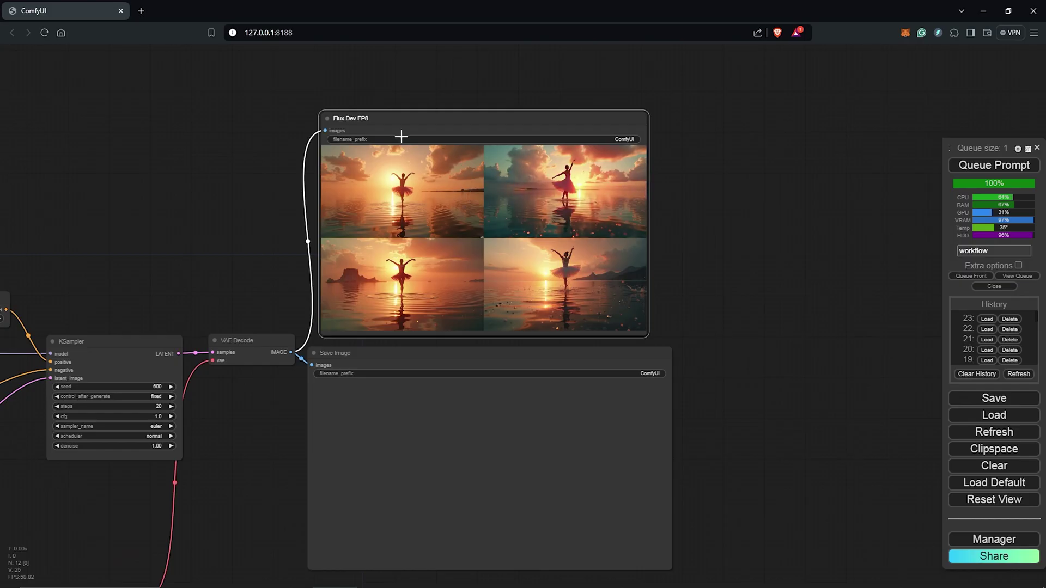
{"action": "right_click", "coordinate": [376, 111]}
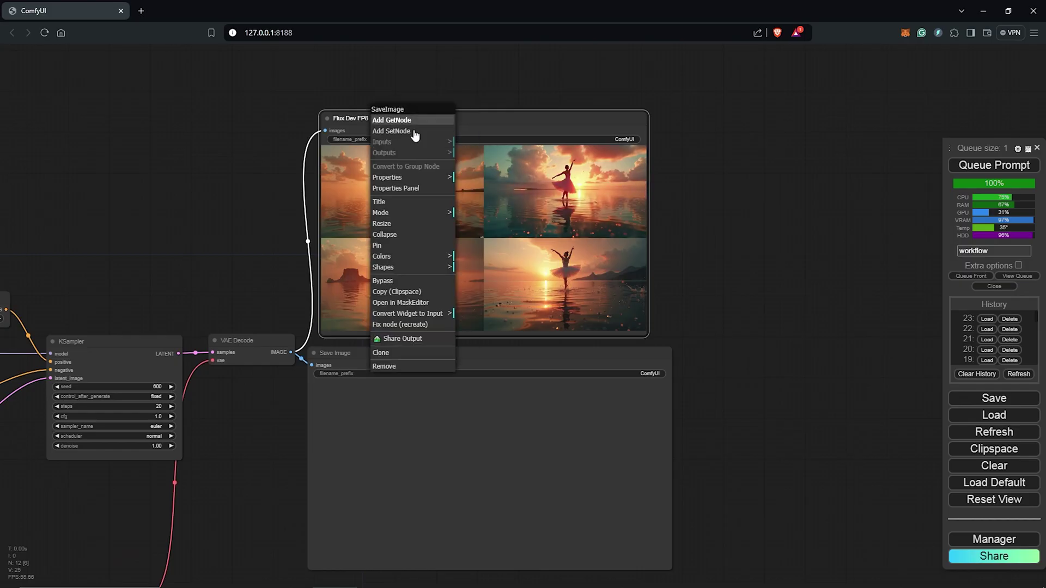
{"action": "left_click", "coordinate": [391, 281]}
{"action": "left_click_drag", "start_coordinate": [455, 112], "coordinate": [460, 96]}
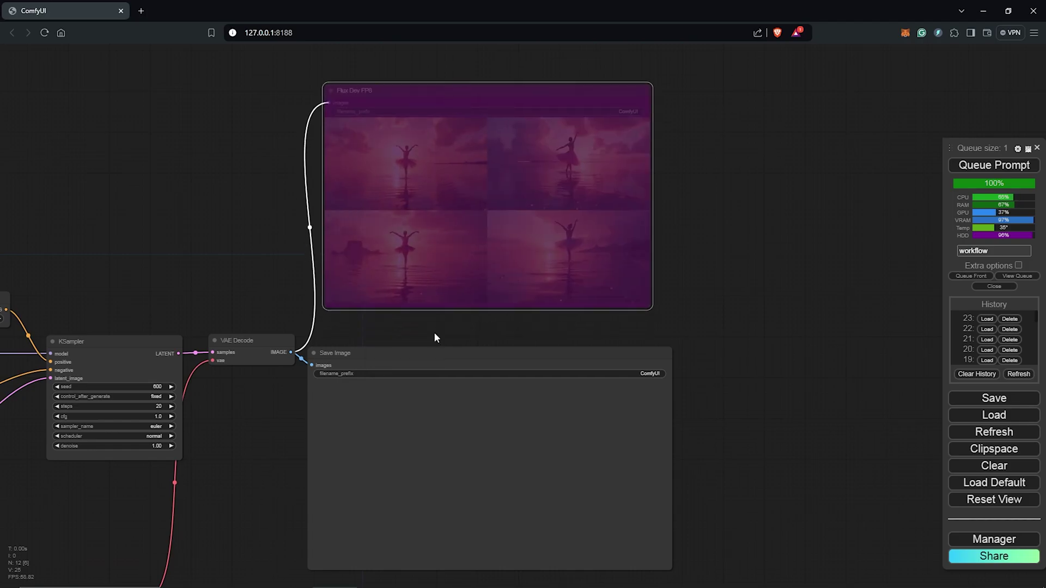
Enter the title 'GGUF DEV Q4' for the second Save Image node.
{"action": "scroll", "coordinate": [372, 203], "scroll_direction": "up", "scroll_amount": 3}
{"action": "right_click", "coordinate": [325, 182]}
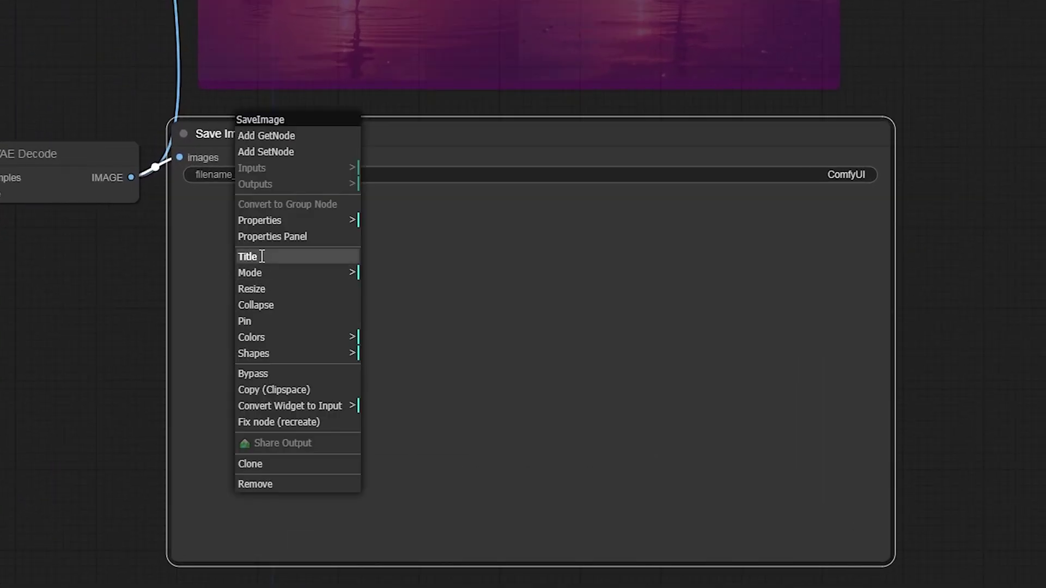
{"action": "left_click", "coordinate": [336, 271]}
{"action": "type", "text": "GGUF DEV Q4"}
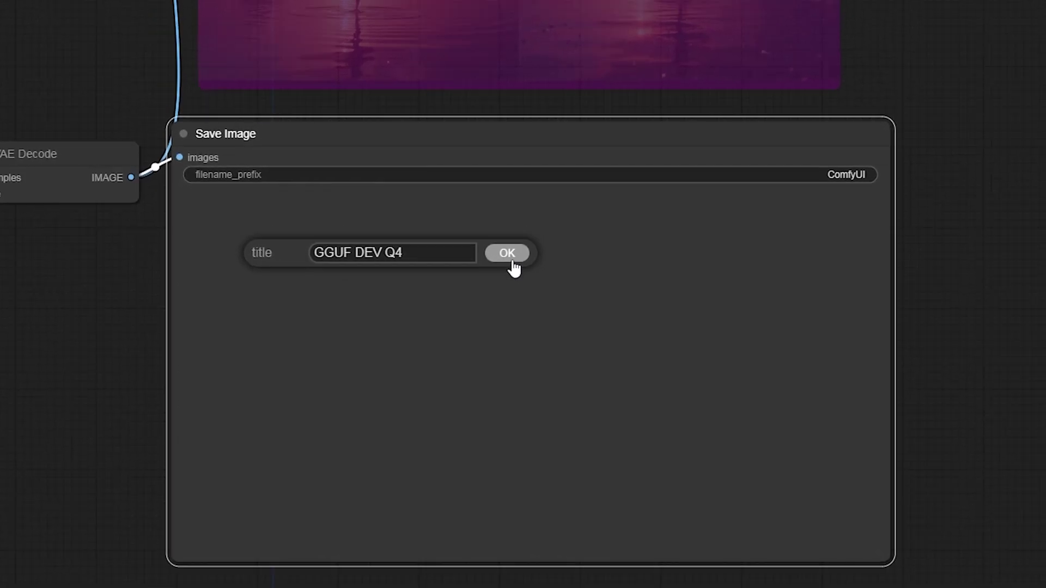
Confirm the 'GGUF DEV Q4' title and frame the Load Checkpoint and prompt nodes.
{"action": "left_click", "coordinate": [512, 266]}
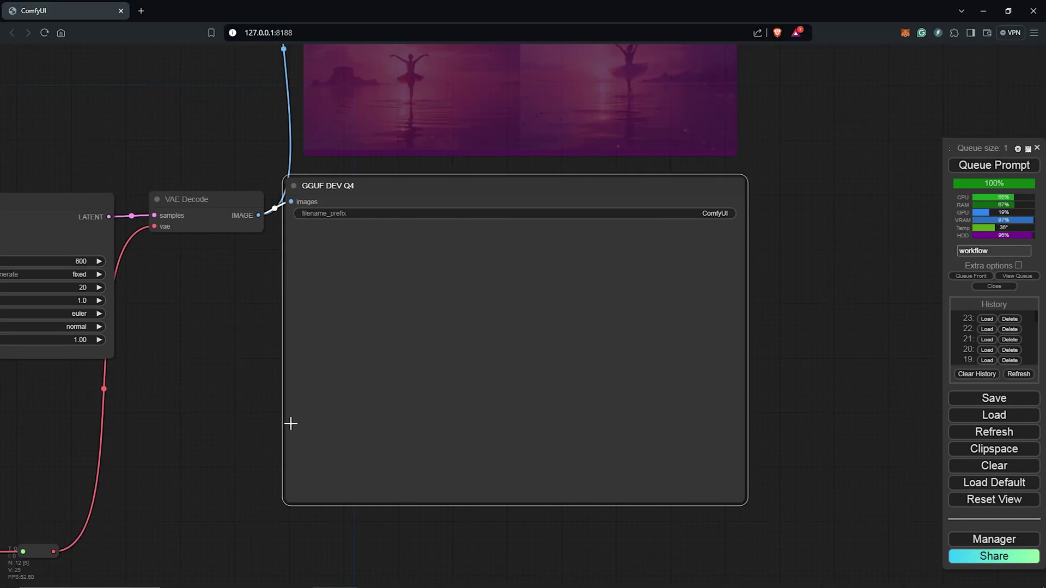
{"action": "left_click_drag", "start_coordinate": [214, 392], "coordinate": [407, 385]}
{"action": "key", "text": "."}
{"action": "left_click_drag", "start_coordinate": [206, 383], "coordinate": [338, 358]}
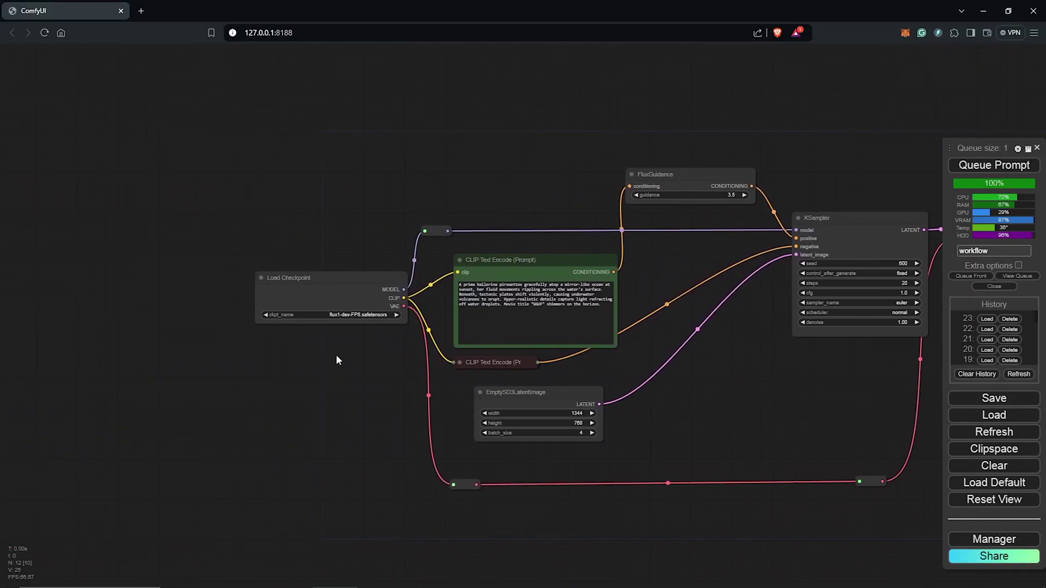
{"action": "scroll", "coordinate": [310, 299], "scroll_direction": "up", "scroll_amount": 5}
{"action": "left_click_drag", "start_coordinate": [311, 299], "coordinate": [315, 282]}
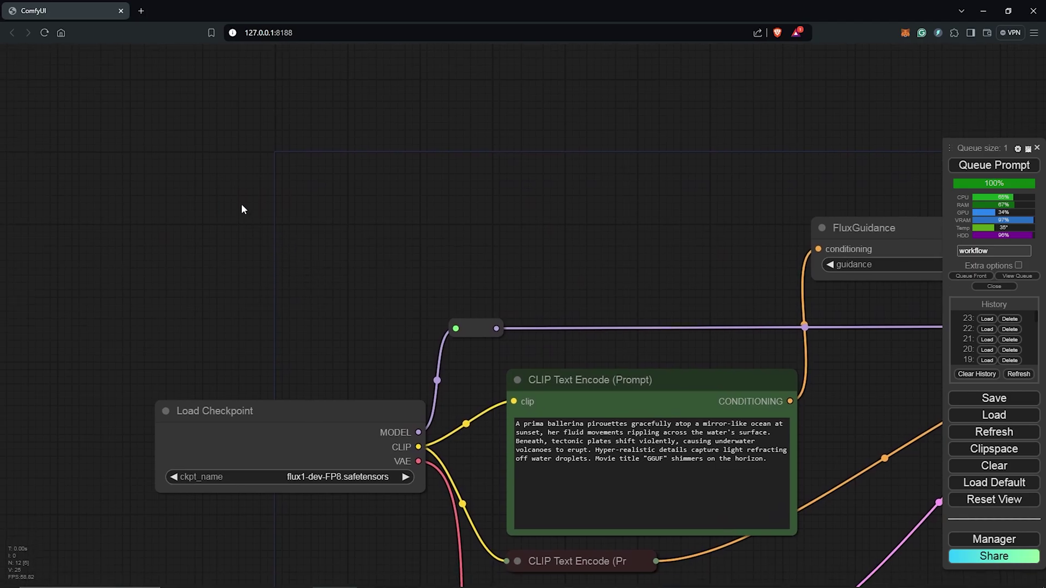
Add a Unet Loader (GGUF) node from the bootleg category, enlarged and placed above Load Checkpoint.
{"action": "right_click", "coordinate": [226, 169]}
{"action": "left_click", "coordinate": [257, 169]}
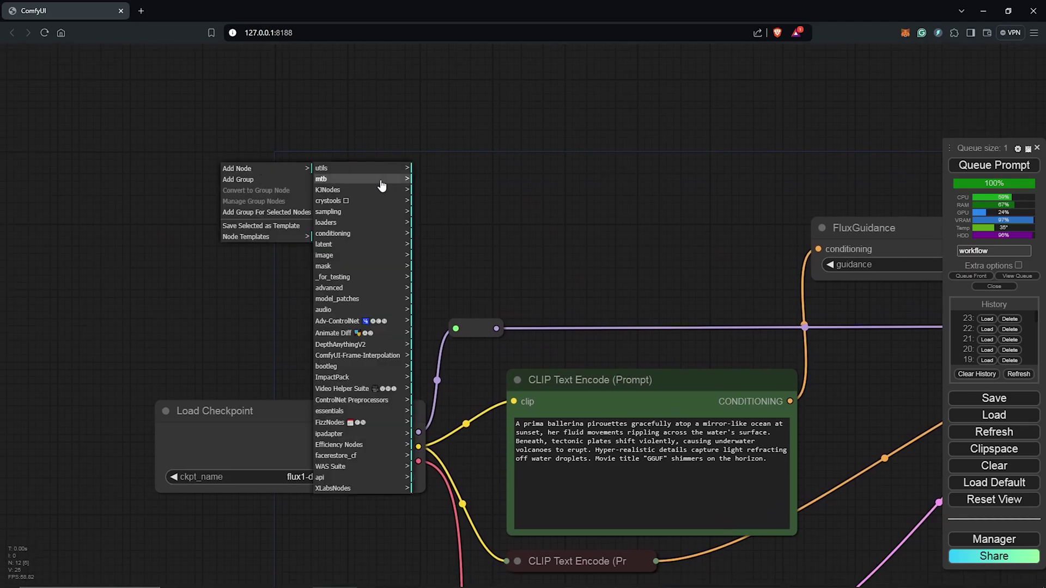
{"action": "left_click", "coordinate": [348, 366]}
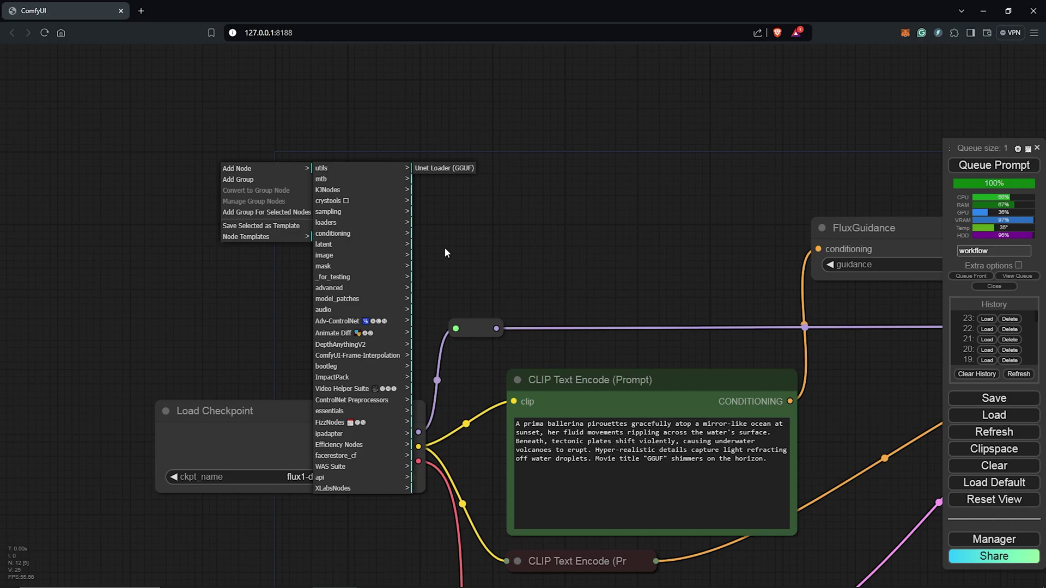
{"action": "left_click", "coordinate": [439, 170]}
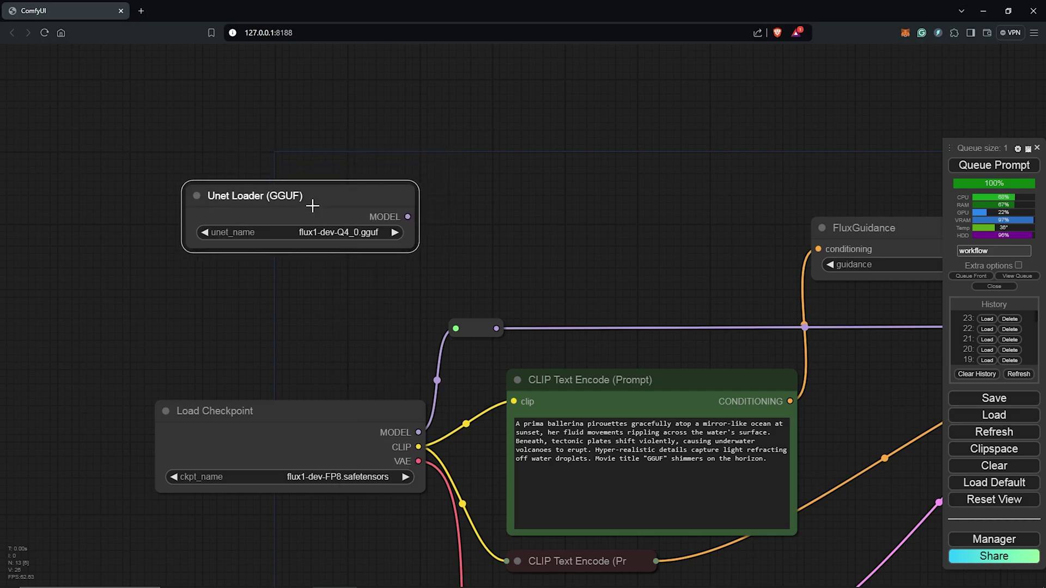
{"action": "left_click_drag", "start_coordinate": [395, 247], "coordinate": [430, 271]}
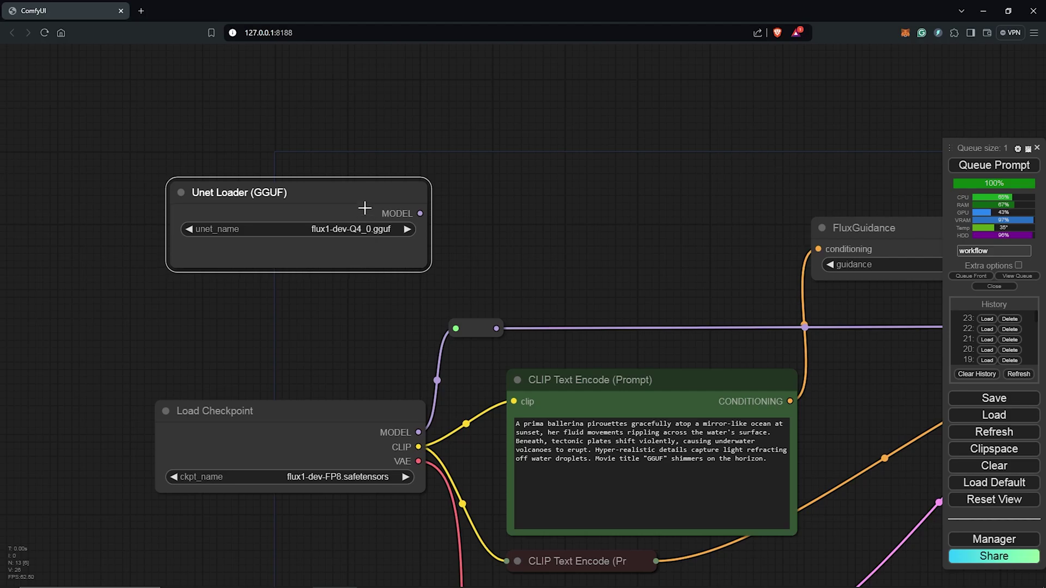
{"action": "scroll", "coordinate": [444, 201], "scroll_direction": "down", "scroll_amount": 1}
{"action": "left_click_drag", "start_coordinate": [421, 195], "coordinate": [409, 88]}
Add a DualCLIPLoader node via the 'DUAL CLI' search and place it below the Unet Loader.
{"action": "left_click_drag", "start_coordinate": [336, 246], "coordinate": [347, 256]}
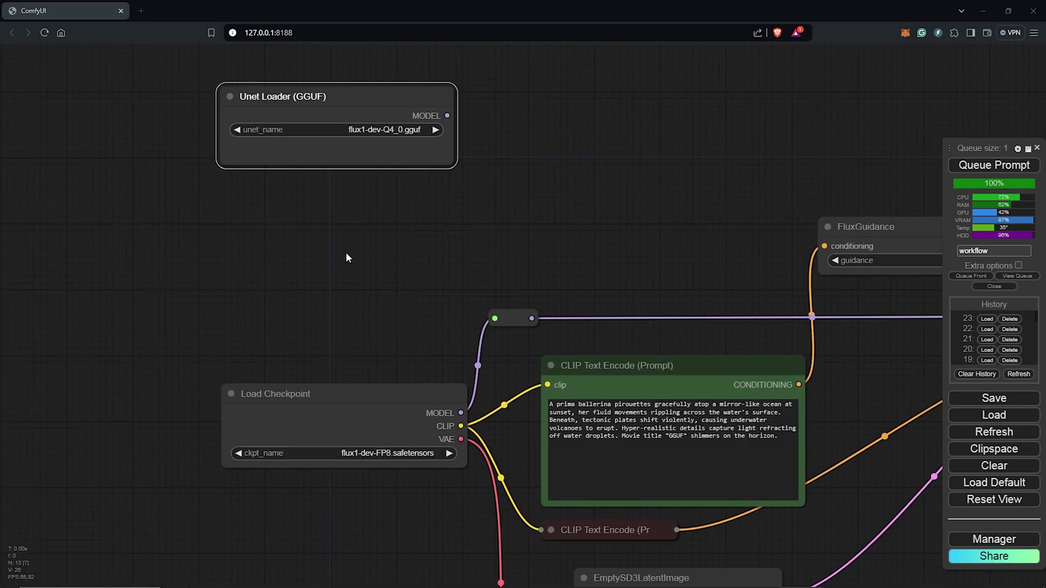
{"action": "double_click", "coordinate": [361, 231]}
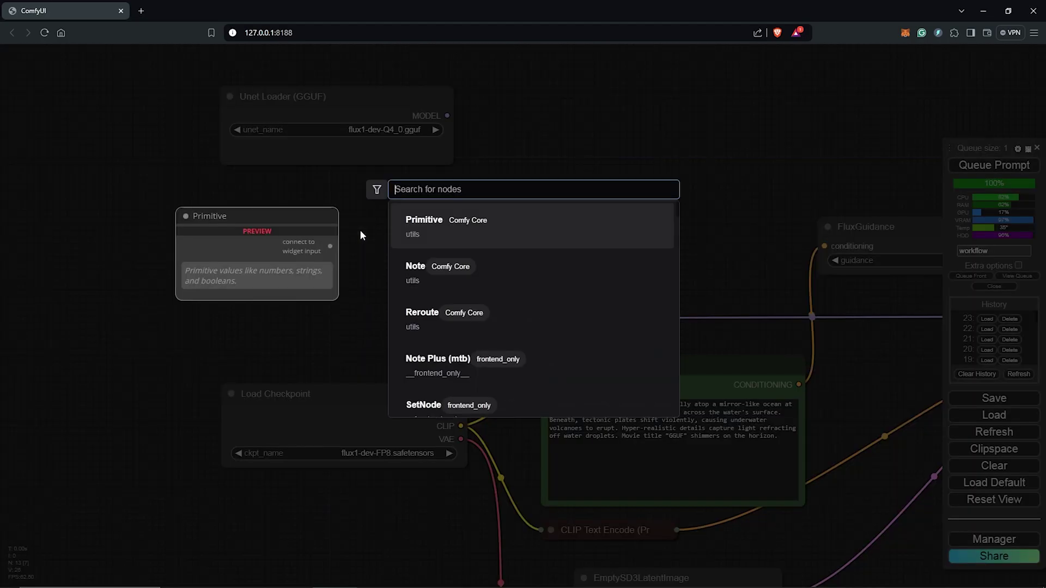
{"action": "type", "text": "DUAL CLI"}
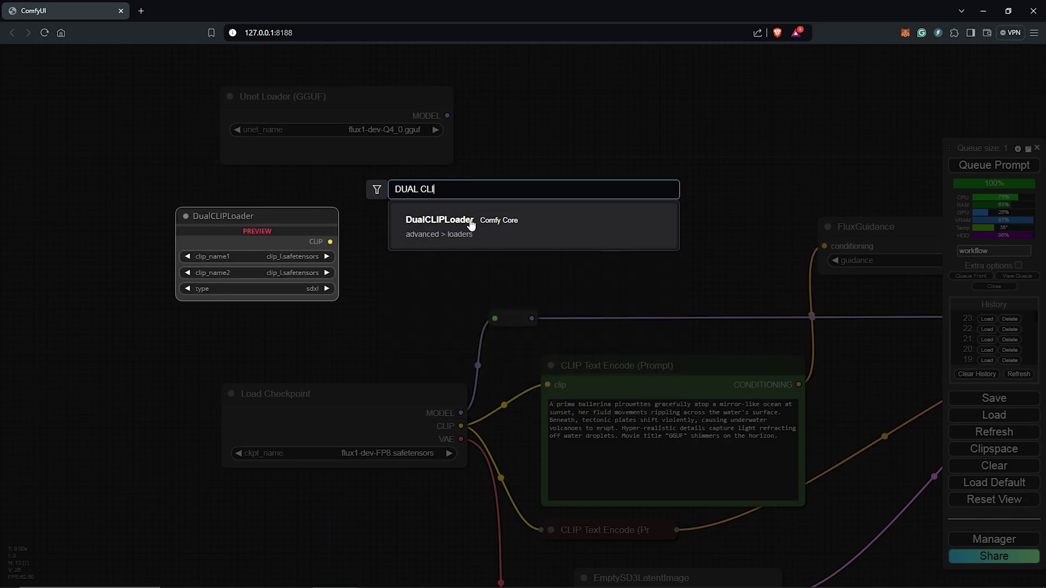
{"action": "left_click", "coordinate": [468, 224]}
{"action": "left_click_drag", "start_coordinate": [432, 216], "coordinate": [315, 201]}
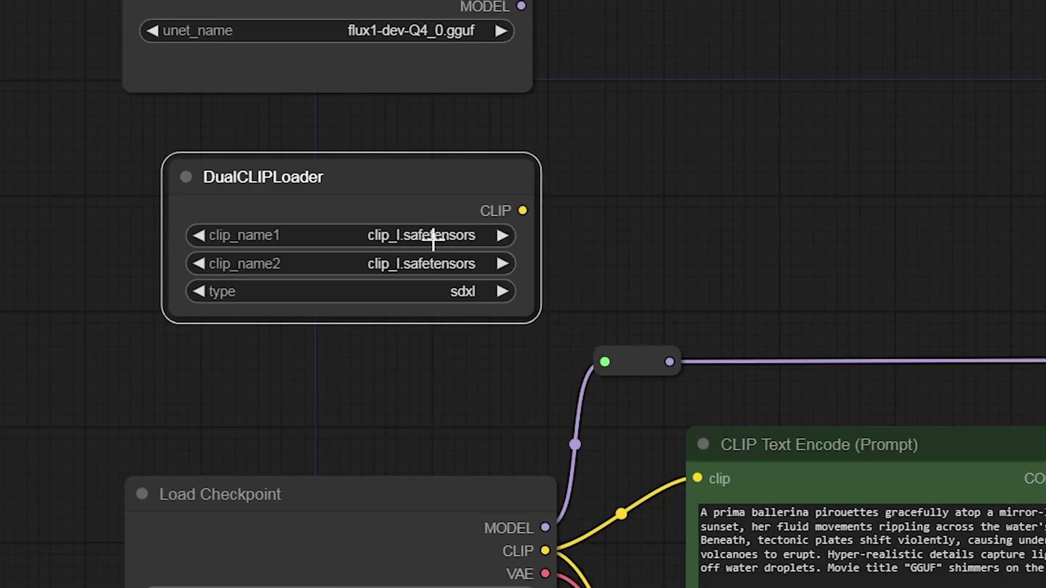
Set the DualCLIPLoader to t5xxl_fp8_e4m3fn.safetensors and clip_l.safetensors with type flux.
{"action": "left_click", "coordinate": [384, 233]}
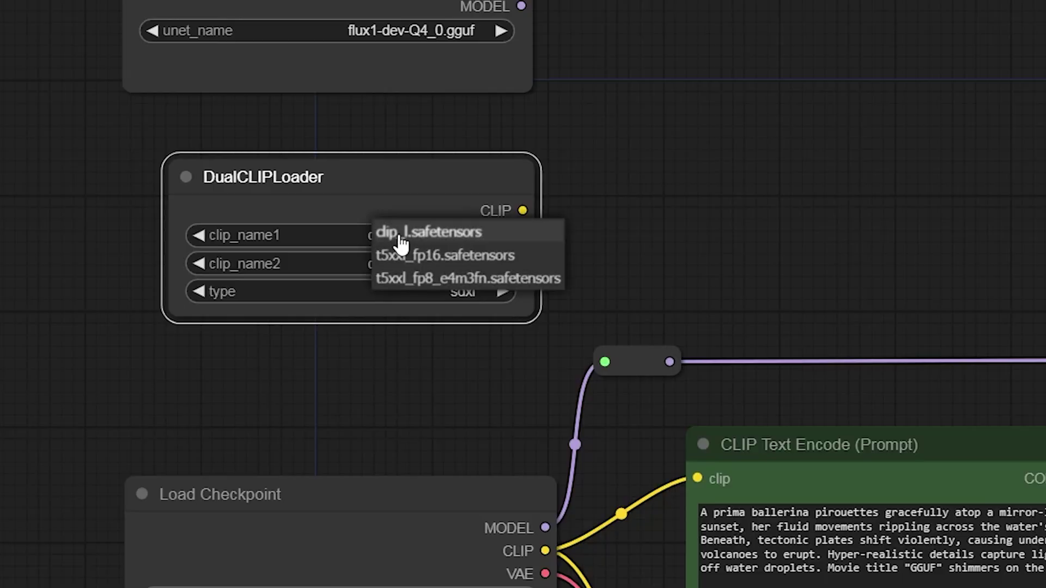
{"action": "left_click", "coordinate": [421, 282]}
{"action": "left_click", "coordinate": [462, 267]}
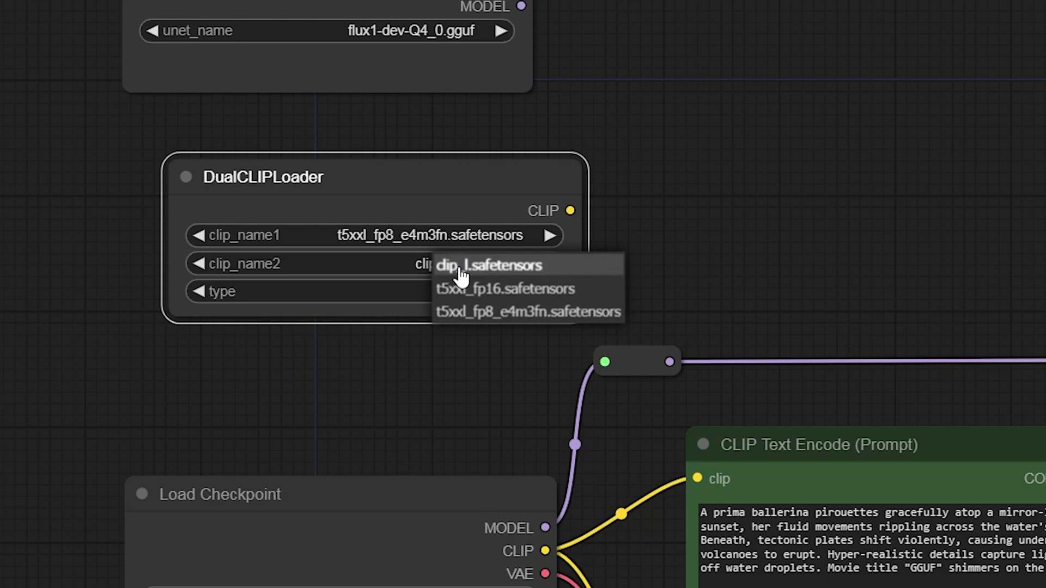
{"action": "left_click", "coordinate": [472, 271]}
{"action": "left_click_drag", "start_coordinate": [476, 198], "coordinate": [430, 172]}
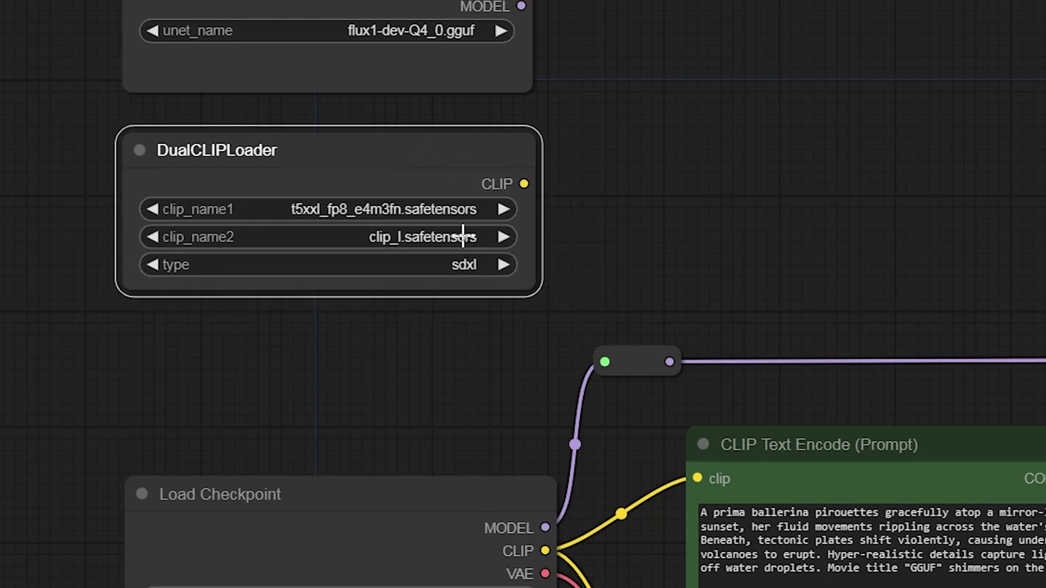
{"action": "left_click", "coordinate": [460, 264]}
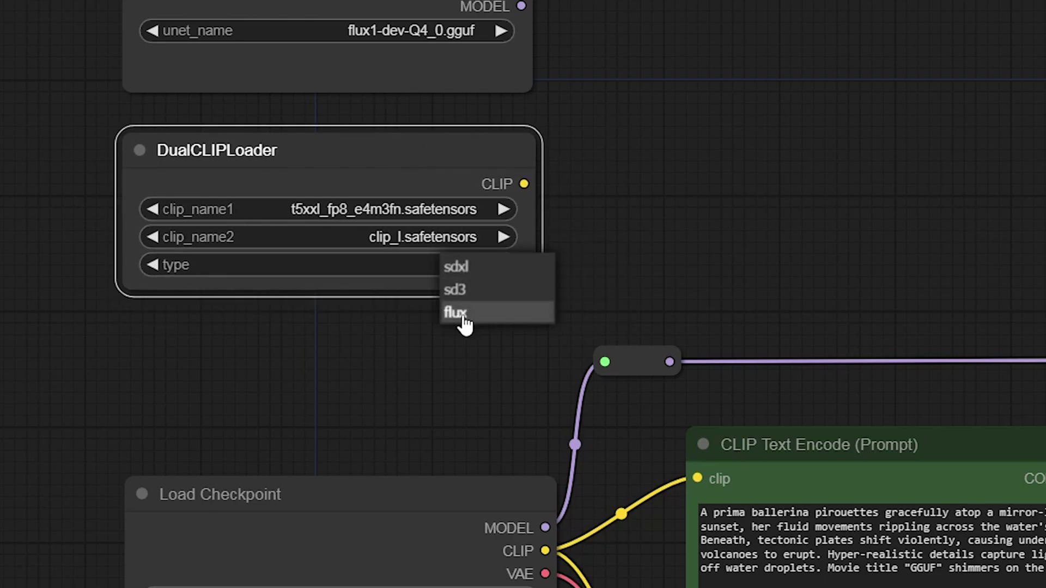
{"action": "left_click", "coordinate": [457, 314]}
{"action": "scroll", "coordinate": [434, 309], "scroll_direction": "down", "scroll_amount": 3}
Connect the DualCLIPLoader CLIP output to the positive prompt encoder.
{"action": "left_click", "coordinate": [349, 494]}
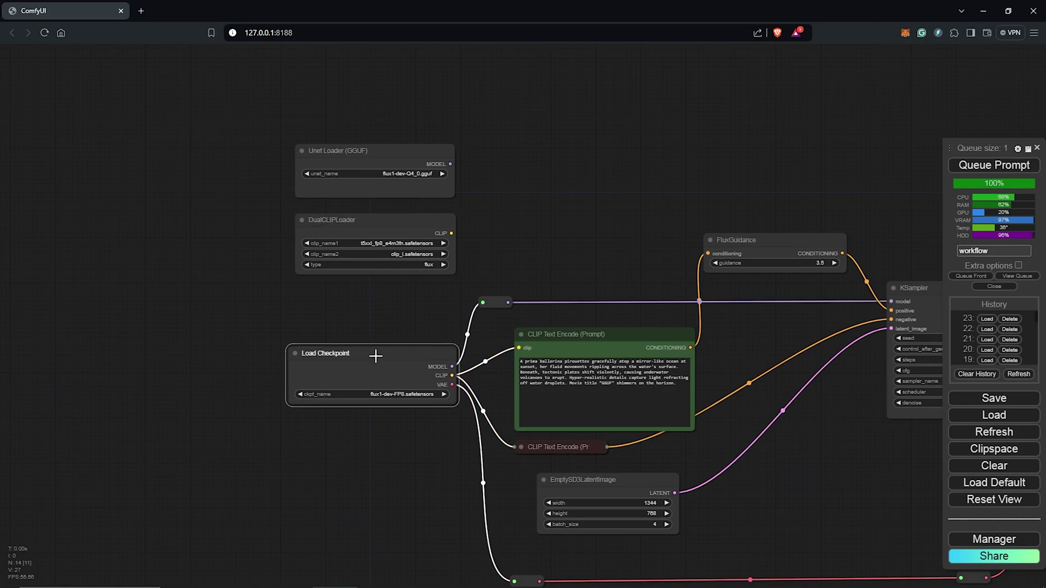
{"action": "left_click_drag", "start_coordinate": [376, 356], "coordinate": [318, 353]}
{"action": "left_click_drag", "start_coordinate": [351, 319], "coordinate": [303, 324]}
{"action": "left_click", "coordinate": [318, 245]}
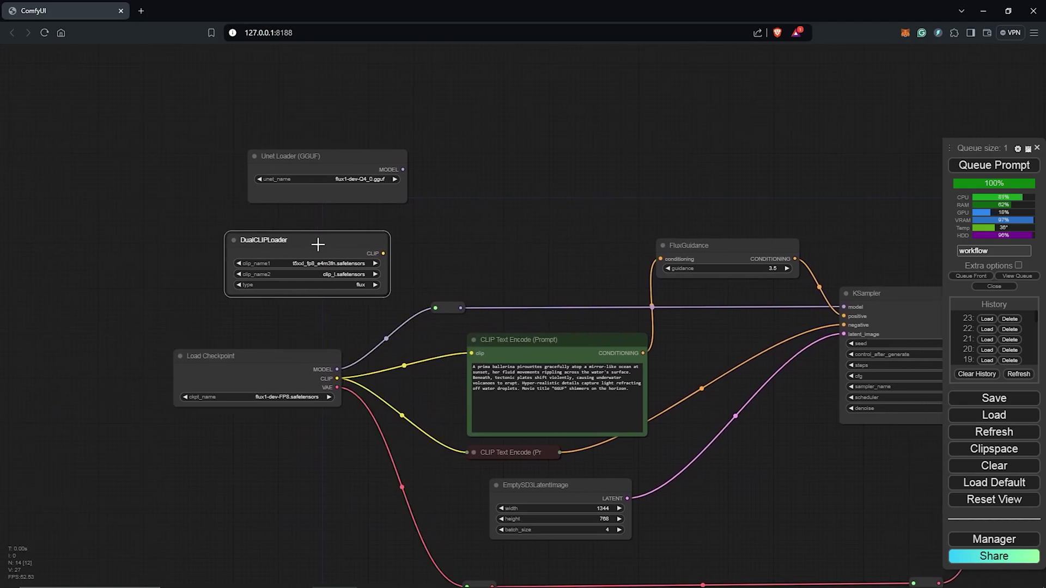
{"action": "left_click_drag", "start_coordinate": [319, 244], "coordinate": [304, 250]}
{"action": "left_click_drag", "start_coordinate": [370, 260], "coordinate": [472, 353]}
Expand the collapsed lower CLIP Text Encode node and link DualCLIPLoader CLIP to it.
{"action": "left_click_drag", "start_coordinate": [500, 451], "coordinate": [508, 453]}
{"action": "right_click", "coordinate": [508, 454]}
{"action": "left_click", "coordinate": [504, 460]}
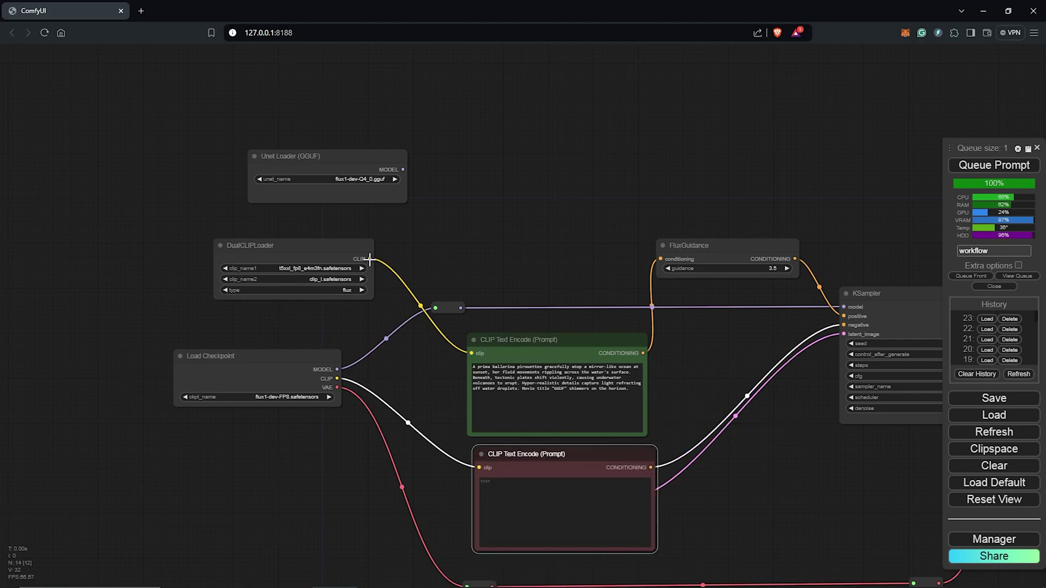
{"action": "left_click_drag", "start_coordinate": [370, 259], "coordinate": [478, 467]}
{"action": "left_click_drag", "start_coordinate": [297, 365], "coordinate": [203, 367]}
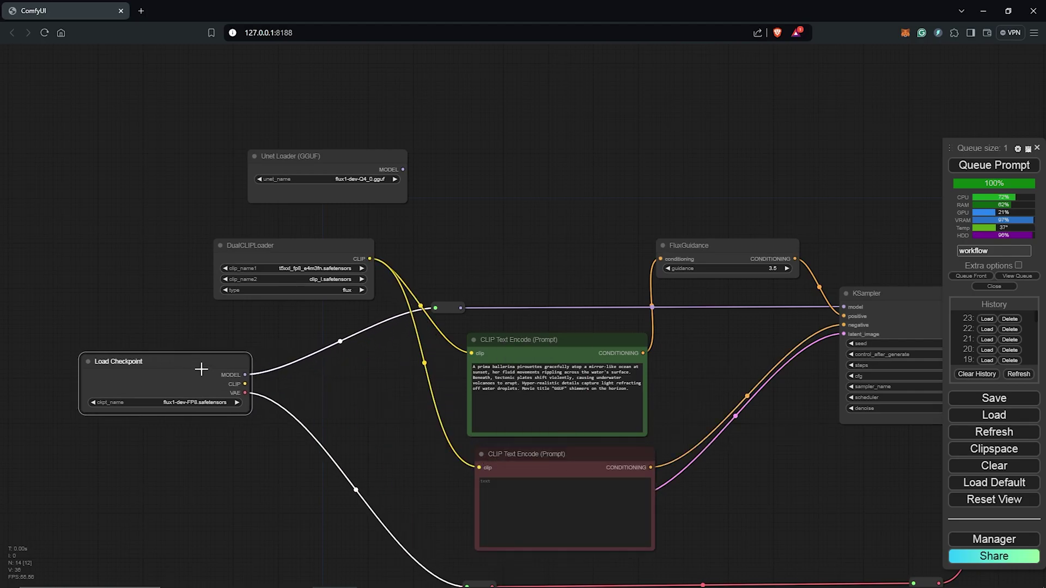
Rearrange the loaders and feed the Unet Loader MODEL output into the reroute node.
{"action": "left_click_drag", "start_coordinate": [325, 189], "coordinate": [303, 191]}
{"action": "left_click_drag", "start_coordinate": [300, 247], "coordinate": [355, 406]}
{"action": "left_click_drag", "start_coordinate": [187, 359], "coordinate": [187, 292]}
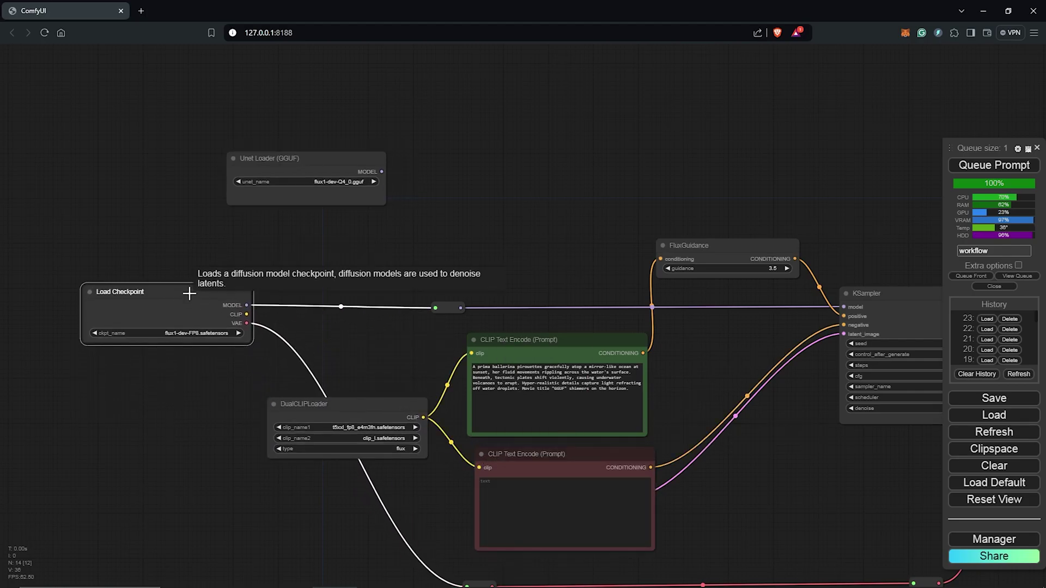
{"action": "left_click_drag", "start_coordinate": [384, 172], "coordinate": [436, 307]}
Move Load Checkpoint down and put the Unet Loader (GGUF) in its place.
{"action": "left_click_drag", "start_coordinate": [215, 295], "coordinate": [269, 512]}
{"action": "left_click_drag", "start_coordinate": [311, 159], "coordinate": [311, 311]}
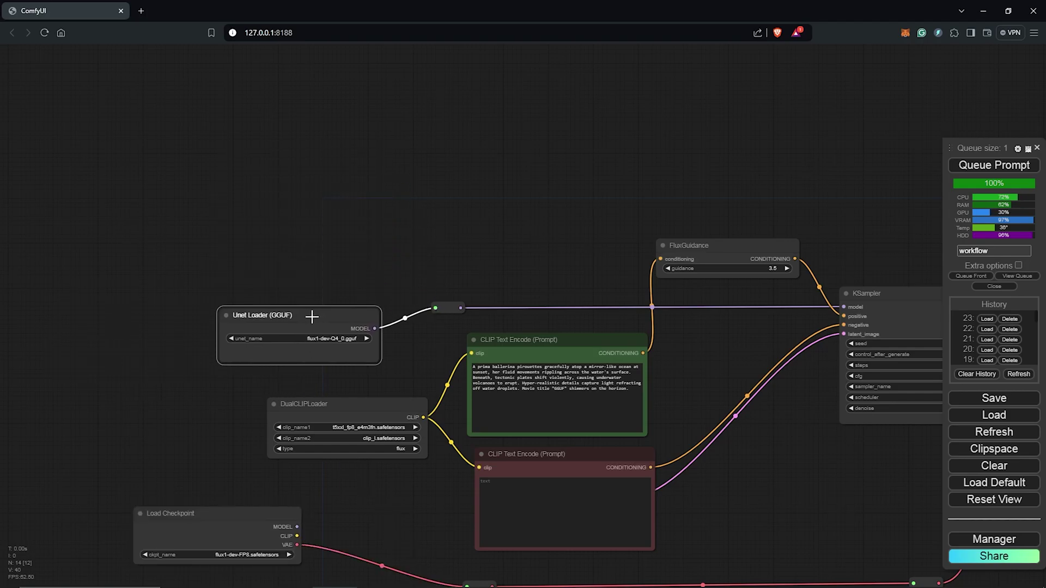
{"action": "left_click_drag", "start_coordinate": [423, 574], "coordinate": [83, 420]}
{"action": "scroll", "coordinate": [432, 383], "scroll_direction": "up", "scroll_amount": 2}
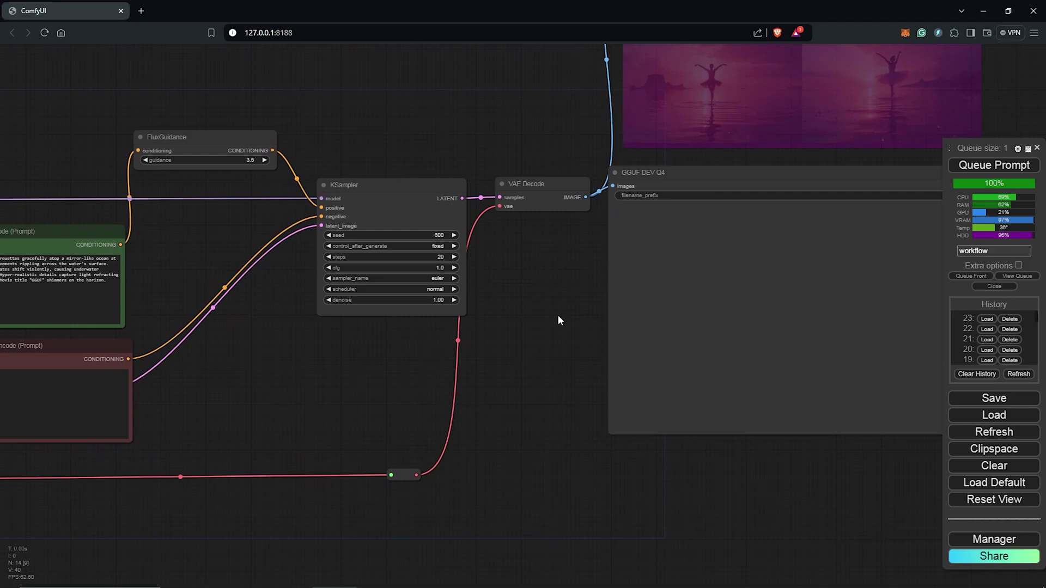
Add a Load VAE node set to ae.sft feeding VAE Decode, placed under KSampler.
{"action": "left_click_drag", "start_coordinate": [562, 174], "coordinate": [552, 306]}
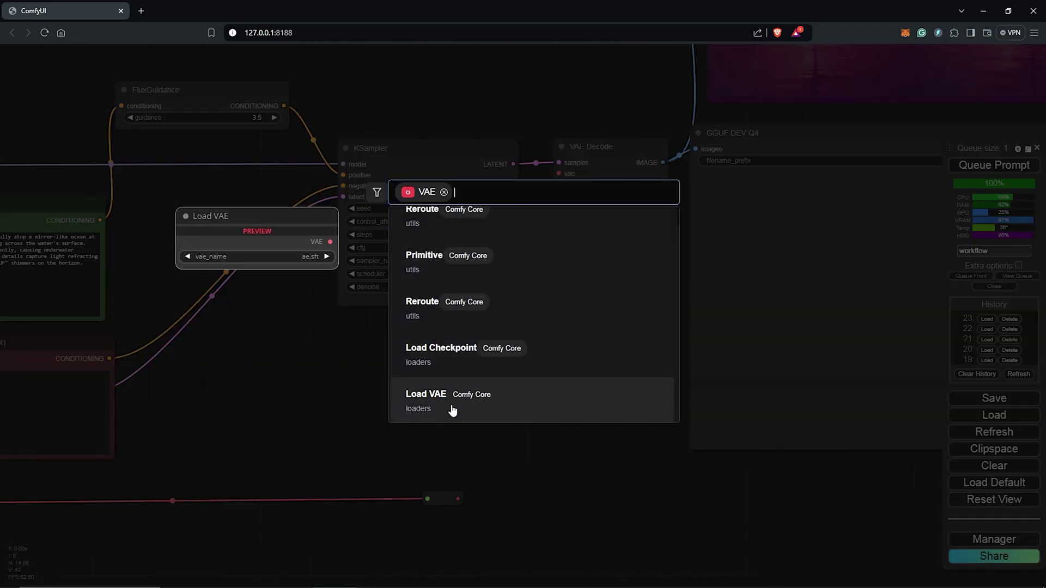
{"action": "left_click", "coordinate": [528, 399]}
{"action": "left_click_drag", "start_coordinate": [603, 303], "coordinate": [384, 334]}
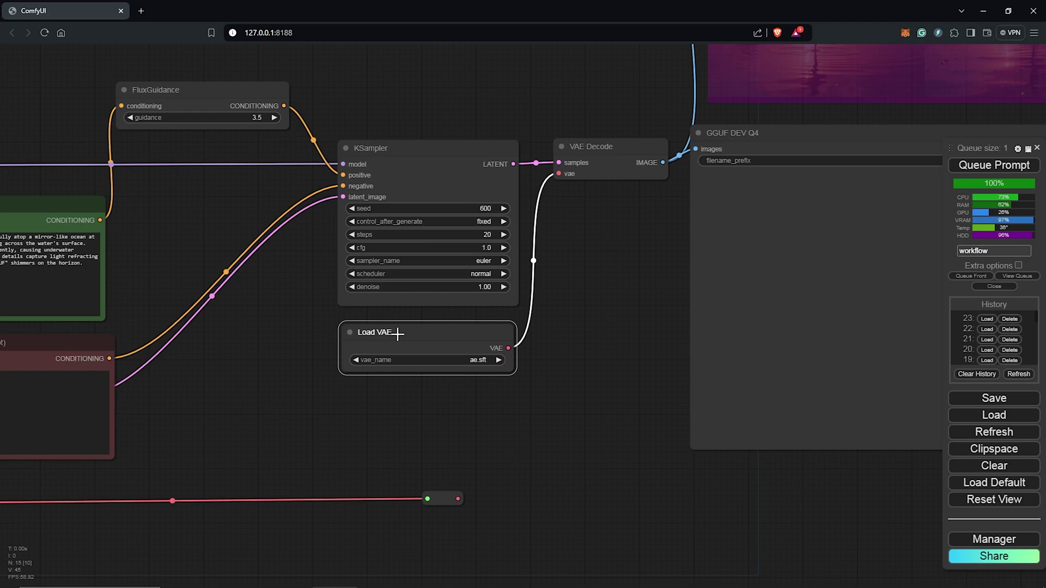
{"action": "left_click", "coordinate": [476, 361]}
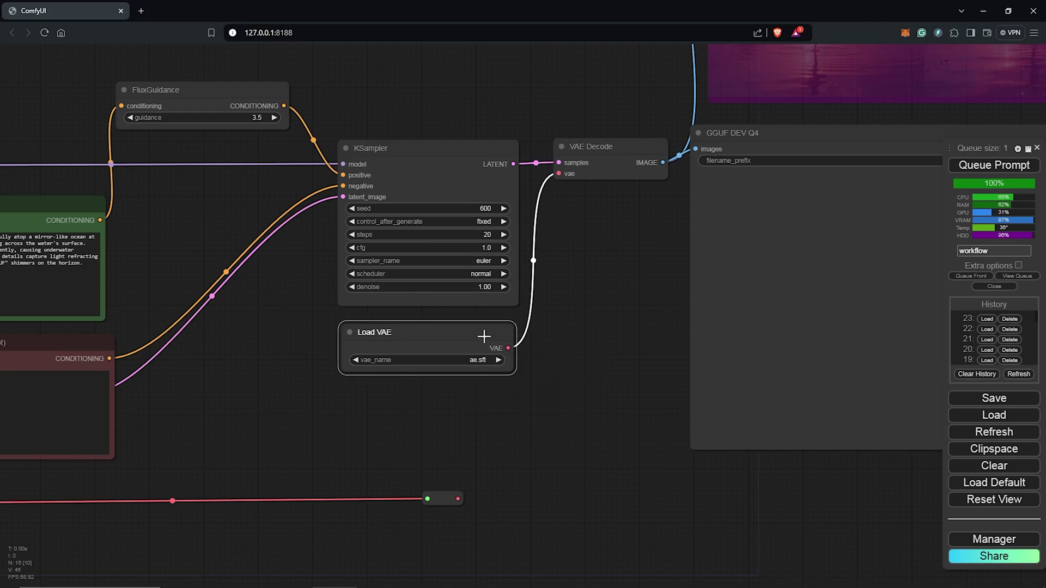
{"action": "left_click_drag", "start_coordinate": [484, 336], "coordinate": [486, 335]}
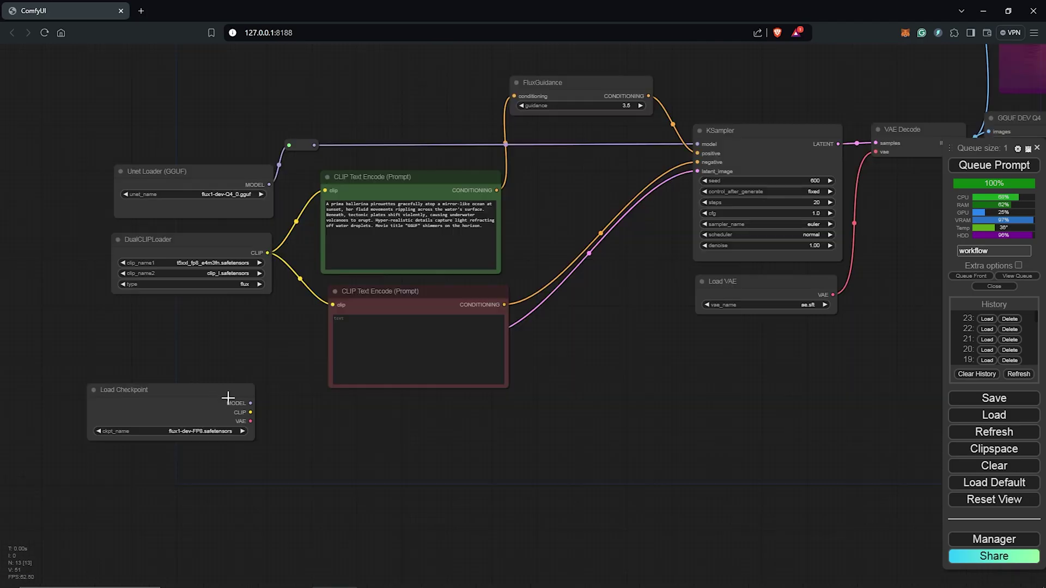
Bypass the FP8 Load Checkpoint node and move it to the far left.
{"action": "left_click_drag", "start_coordinate": [140, 391], "coordinate": [156, 345]}
{"action": "right_click", "coordinate": [234, 333]}
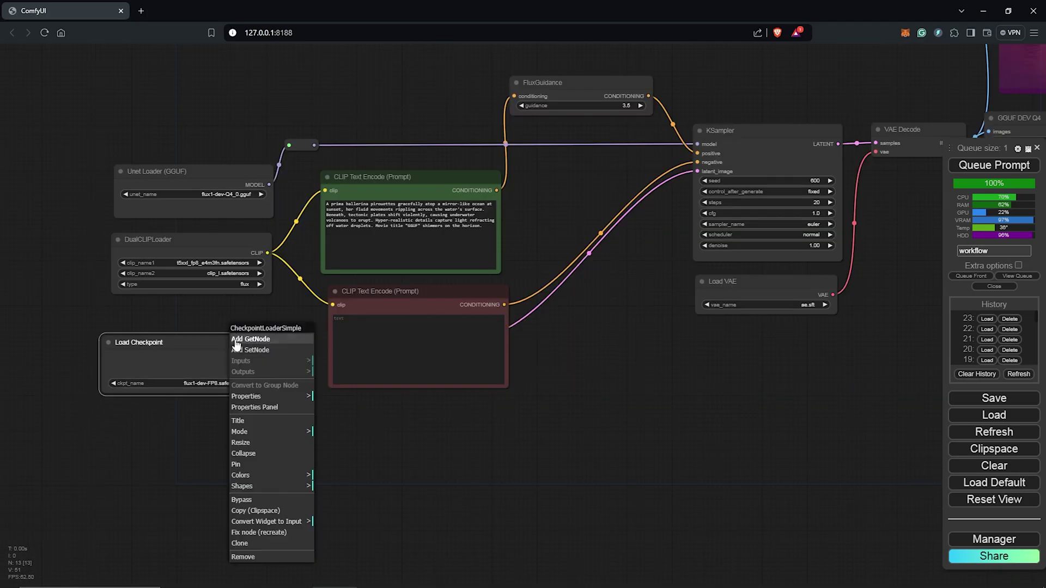
{"action": "left_click", "coordinate": [241, 500]}
{"action": "left_click_drag", "start_coordinate": [416, 447], "coordinate": [661, 478]}
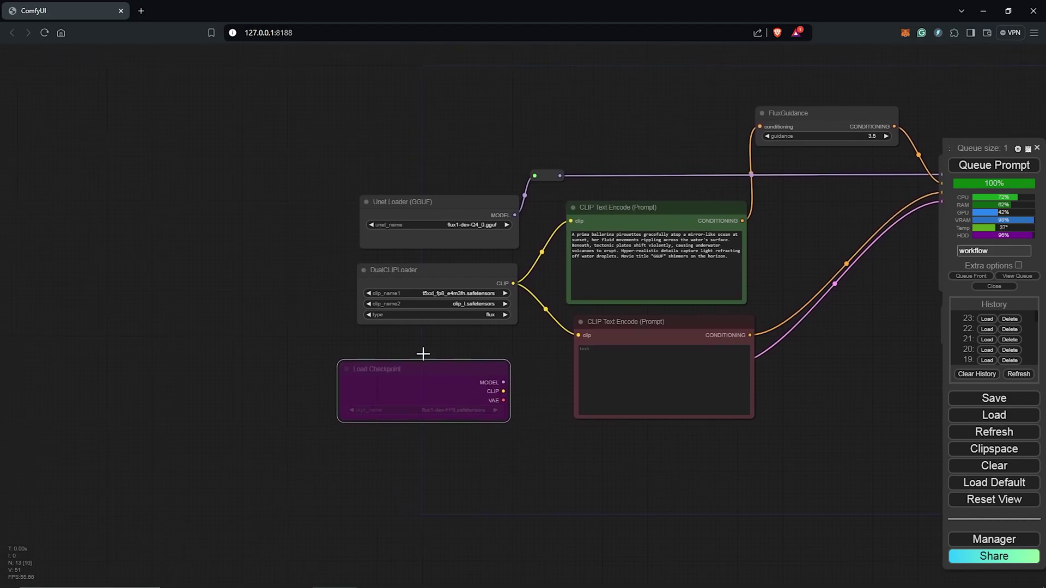
{"action": "left_click_drag", "start_coordinate": [423, 365], "coordinate": [92, 286]}
Collapse the empty negative prompt CLIP Text Encode node.
{"action": "left_click_drag", "start_coordinate": [489, 385], "coordinate": [204, 430]}
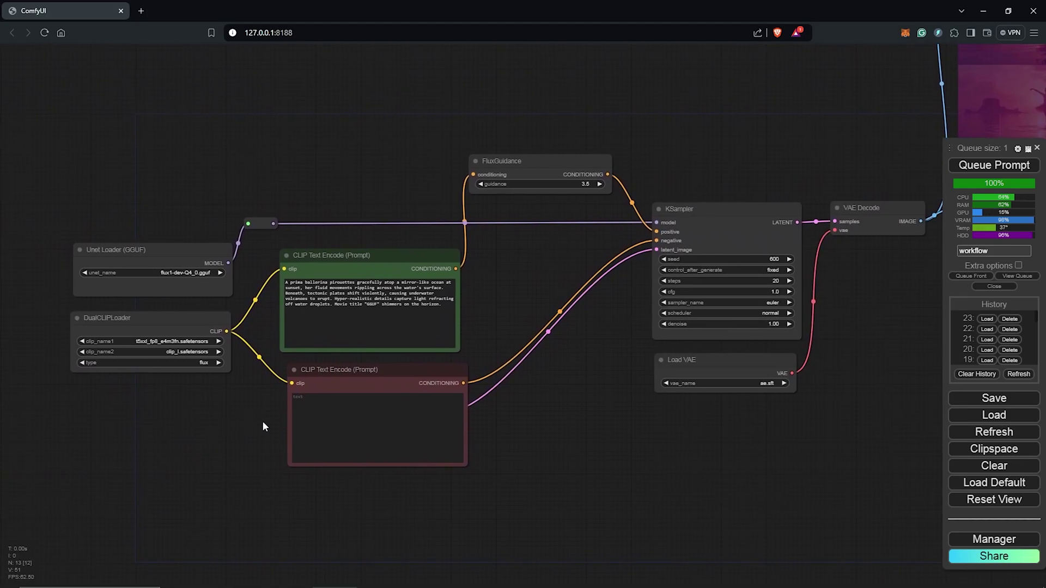
{"action": "scroll", "coordinate": [263, 421], "scroll_direction": "up", "scroll_amount": 2}
{"action": "left_click", "coordinate": [399, 353]}
{"action": "right_click", "coordinate": [401, 349]}
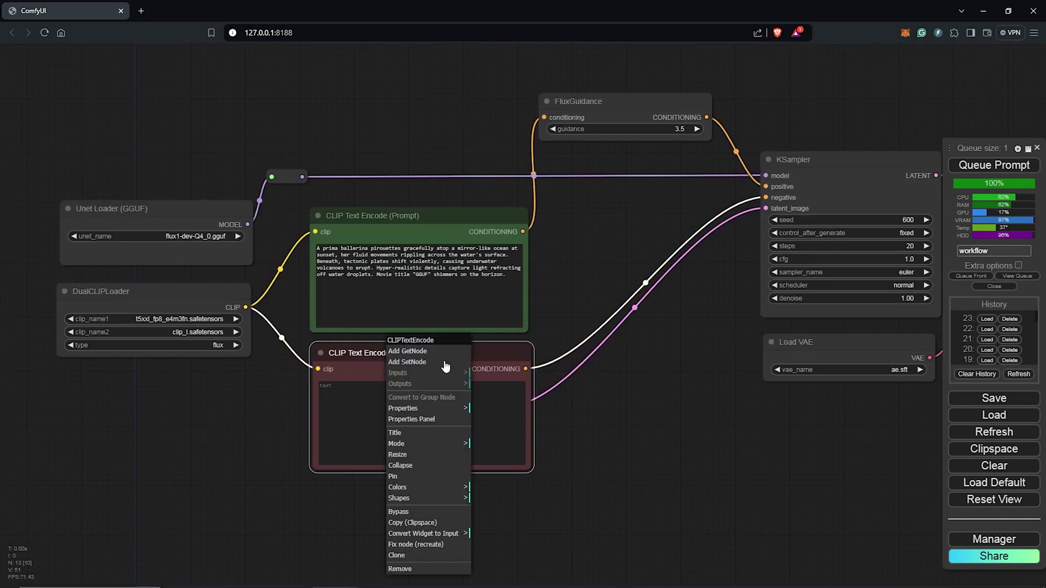
{"action": "left_click", "coordinate": [411, 462]}
Queue the GGUF Q4 workflow to generate the ballerina images.
{"action": "scroll", "coordinate": [629, 420], "scroll_direction": "down", "scroll_amount": 2}
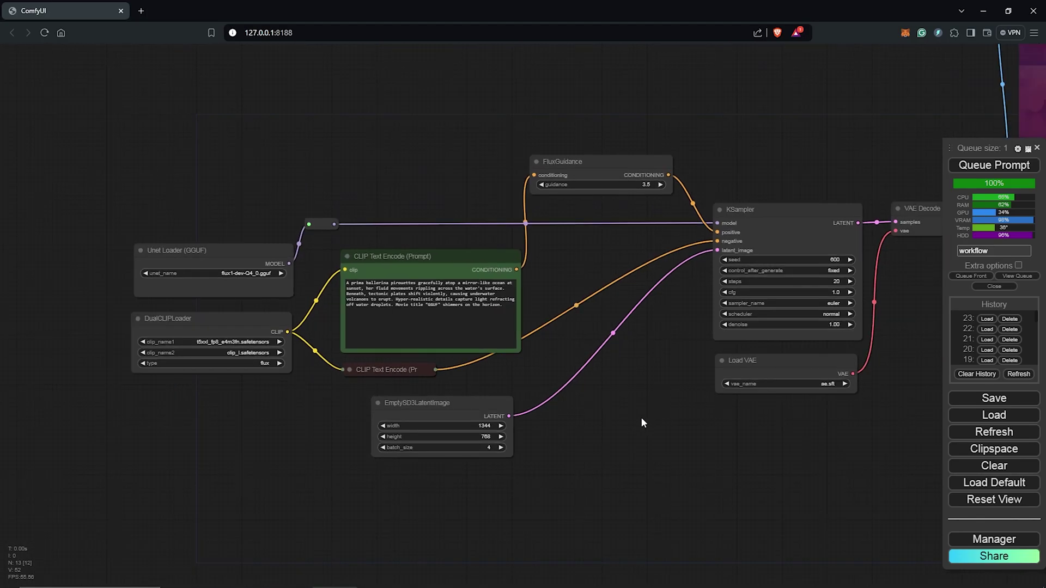
{"action": "left_click_drag", "start_coordinate": [641, 417], "coordinate": [574, 406]}
{"action": "left_click_drag", "start_coordinate": [426, 406], "coordinate": [388, 387]}
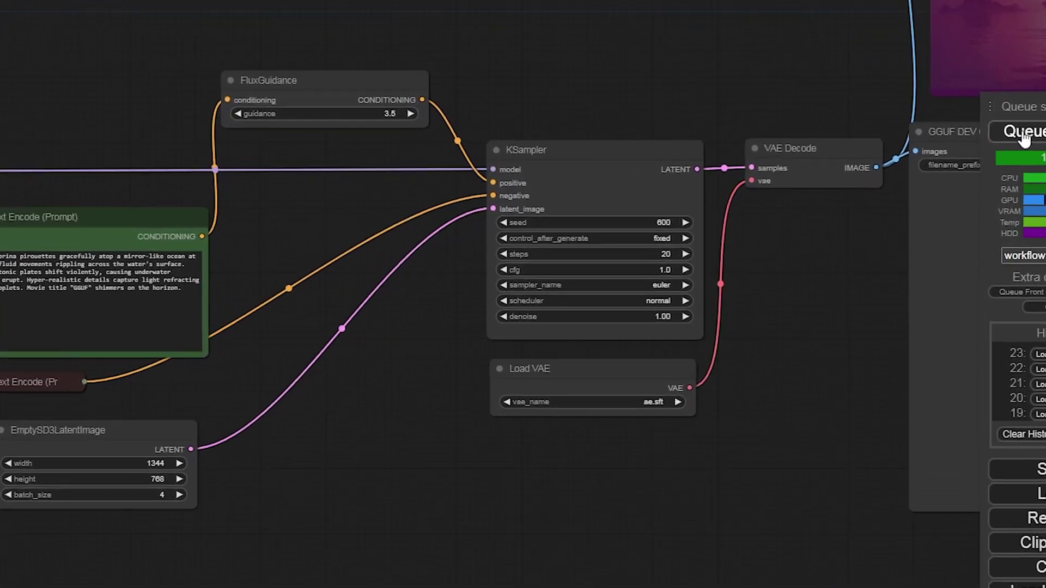
{"action": "left_click", "coordinate": [1024, 134]}
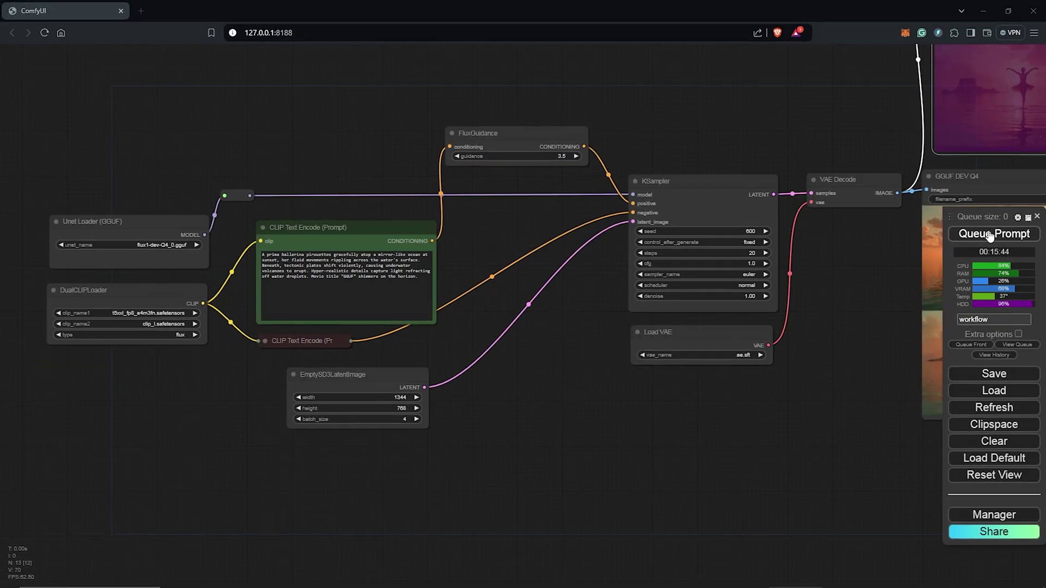
Take the Flux Dev FP8 Save Image node out of bypass, aligned above GGUF DEV Q4.
{"action": "left_click_drag", "start_coordinate": [580, 366], "coordinate": [436, 487]}
{"action": "scroll", "coordinate": [436, 486], "scroll_direction": "up", "scroll_amount": 1}
{"action": "left_click_drag", "start_coordinate": [432, 301], "coordinate": [154, 264]}
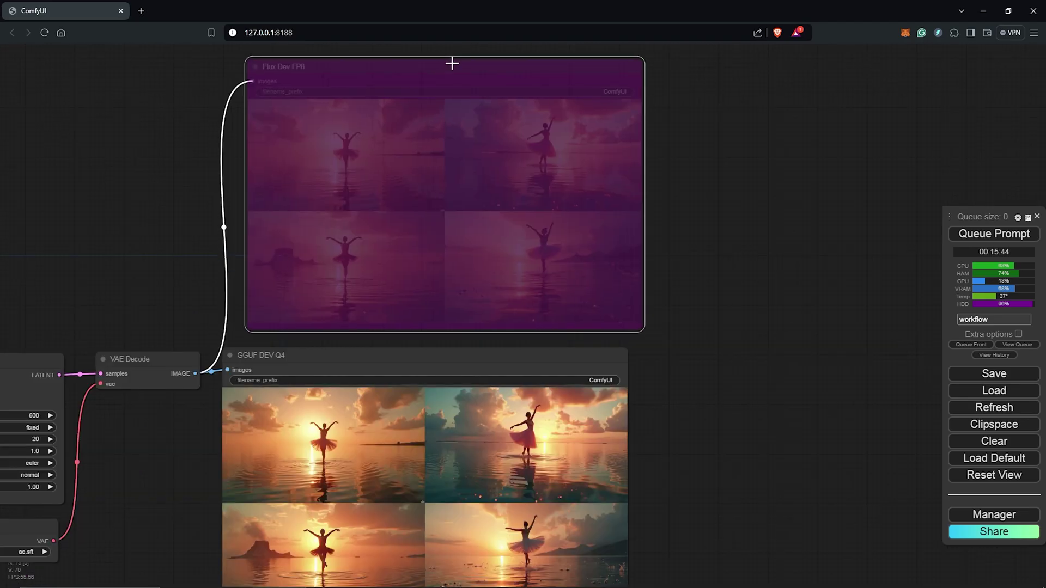
{"action": "left_click_drag", "start_coordinate": [450, 61], "coordinate": [430, 60]}
{"action": "right_click", "coordinate": [430, 61]}
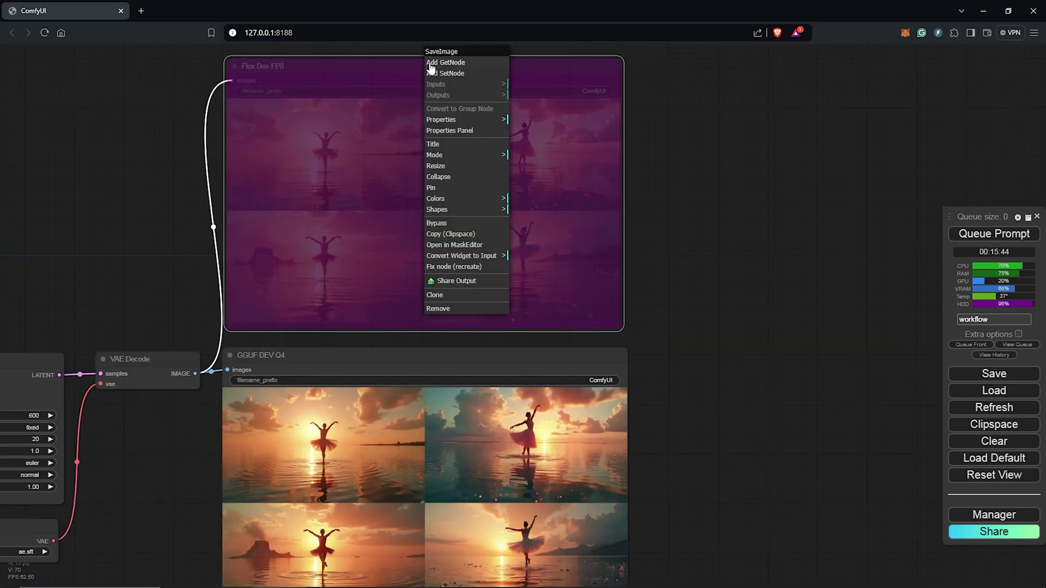
{"action": "left_click", "coordinate": [456, 233]}
{"action": "scroll", "coordinate": [694, 290], "scroll_direction": "down", "scroll_amount": 1}
Center both output grids and cycle the GGUF batch, ending on image 4 enlarged.
{"action": "left_click_drag", "start_coordinate": [694, 290], "coordinate": [643, 292]}
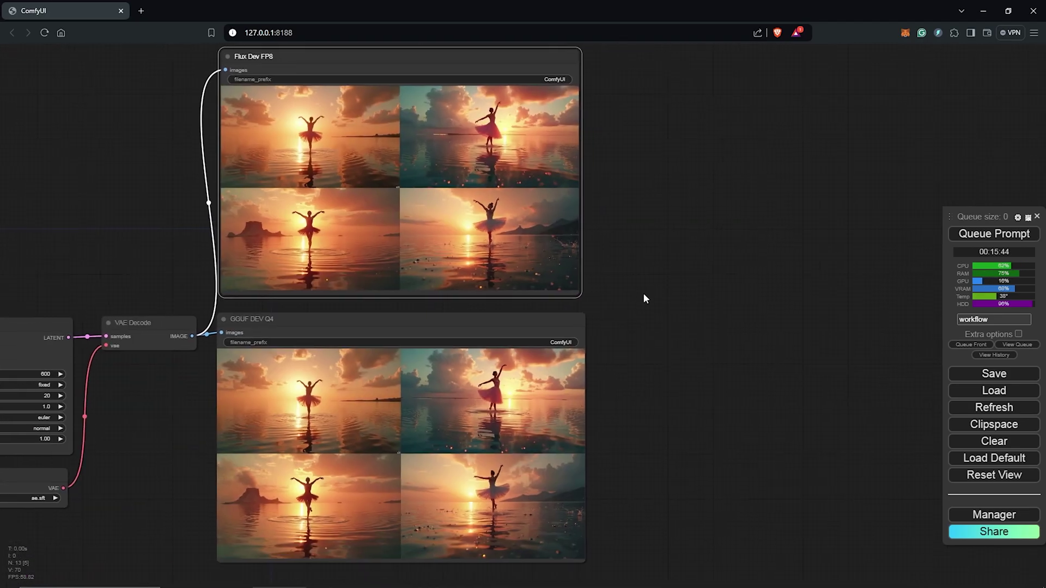
{"action": "left_click_drag", "start_coordinate": [713, 453], "coordinate": [621, 460]}
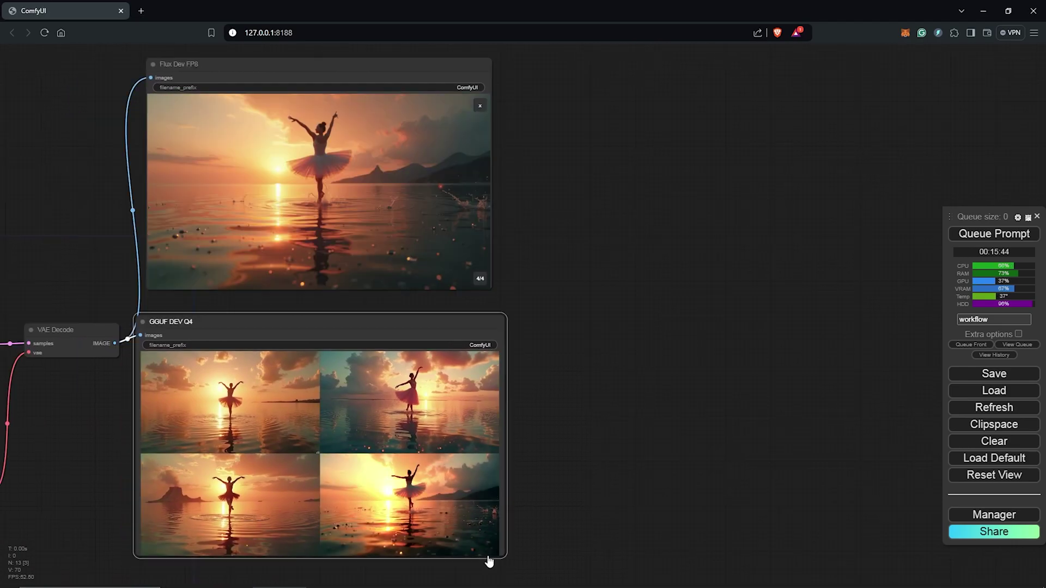
{"action": "left_click", "coordinate": [489, 547]}
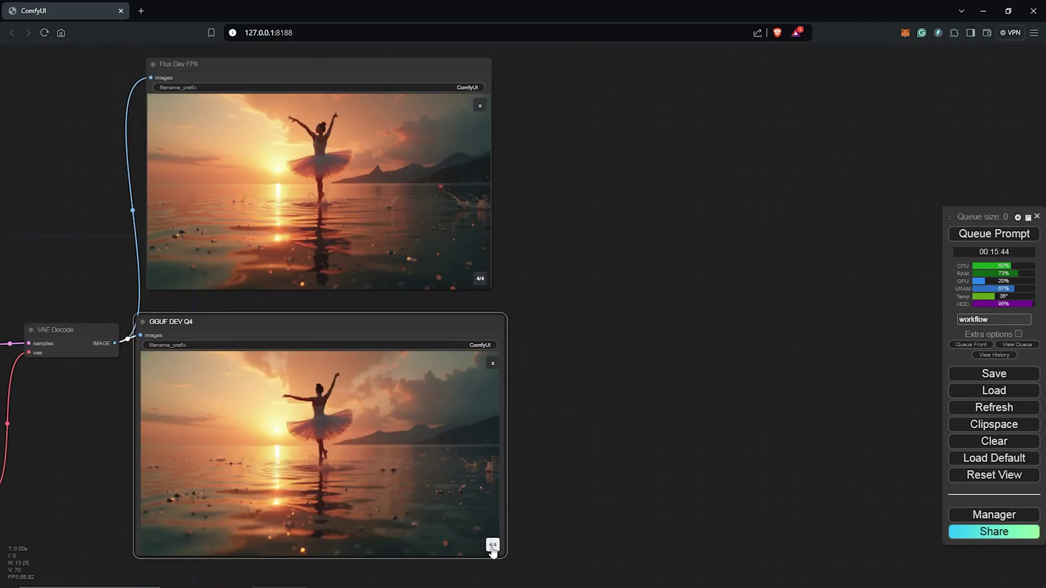
{"action": "left_click", "coordinate": [492, 546]}
{"action": "left_click", "coordinate": [492, 546]}
{"action": "left_click", "coordinate": [492, 546]}
{"action": "left_click", "coordinate": [491, 546]}
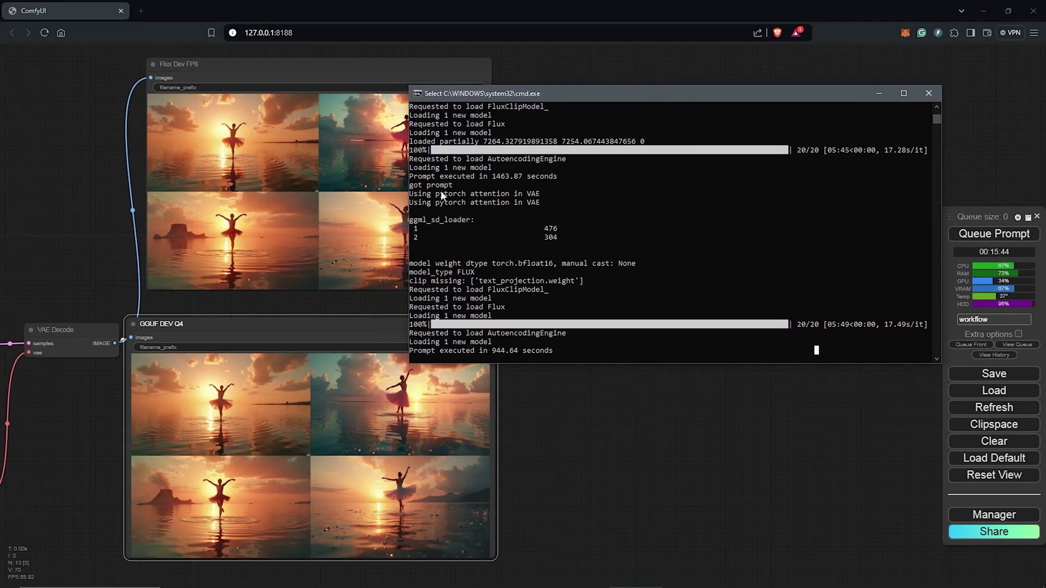
Highlight the 1463.87 s FP8 and 944.64 s GGUF execution times and both 20/20 step counts.
{"action": "left_click_drag", "start_coordinate": [489, 179], "coordinate": [526, 180]}
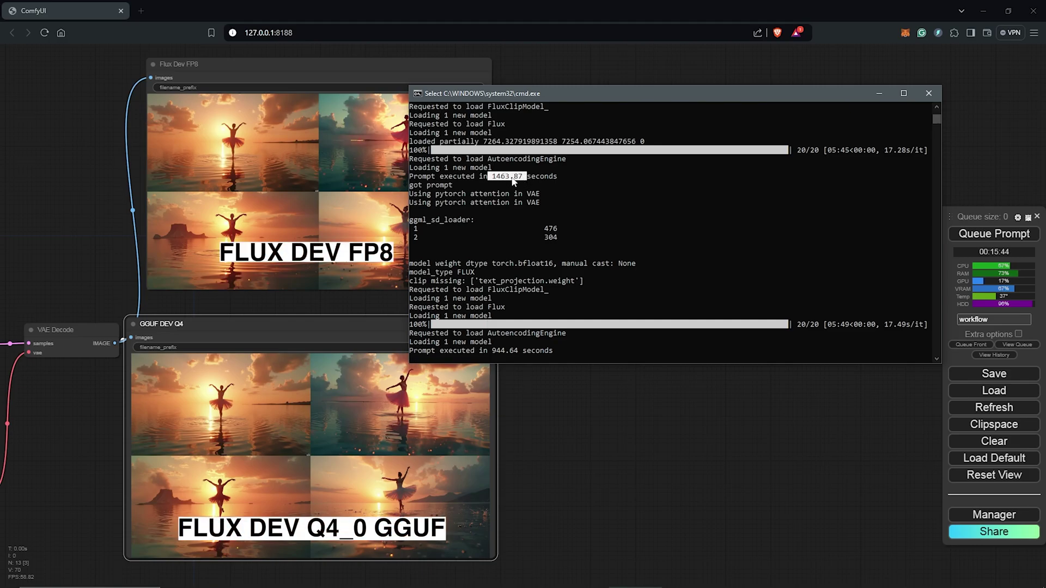
{"action": "left_click_drag", "start_coordinate": [507, 93], "coordinate": [603, 73]}
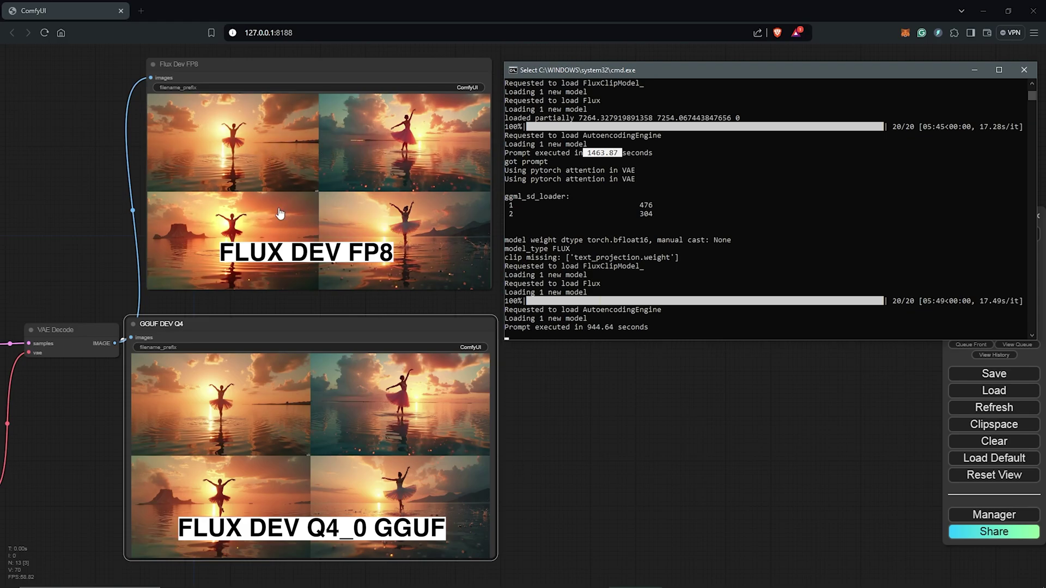
{"action": "left_click_drag", "start_coordinate": [629, 70], "coordinate": [576, 229]}
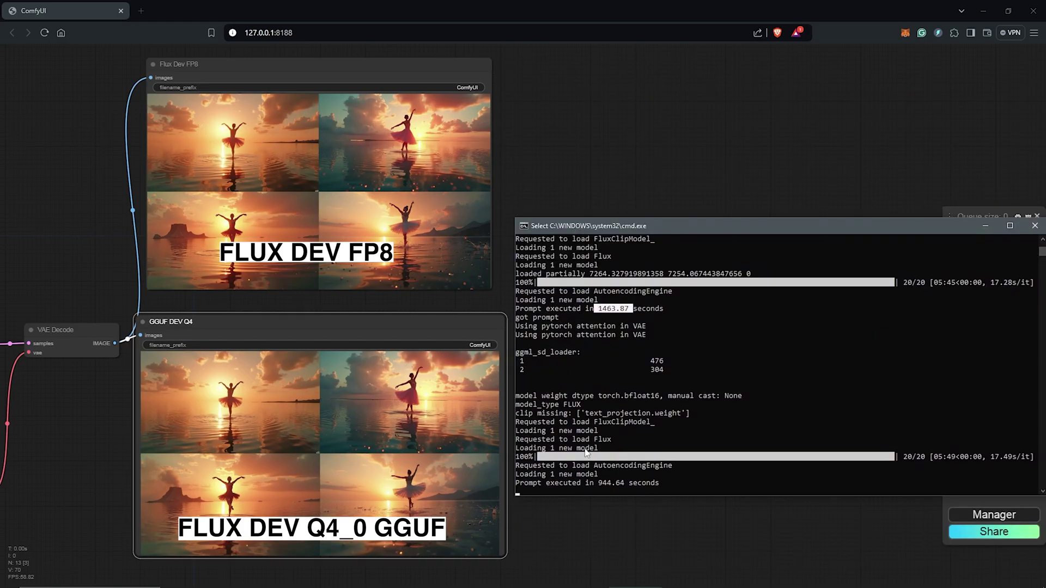
{"action": "left_click_drag", "start_coordinate": [599, 483], "coordinate": [620, 486]}
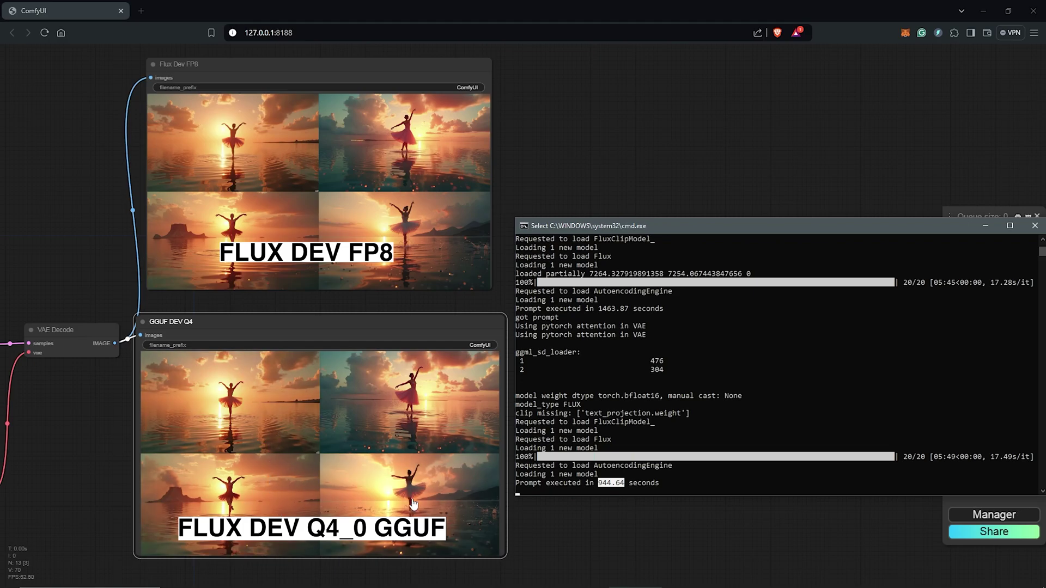
{"action": "left_click", "coordinate": [903, 282]}
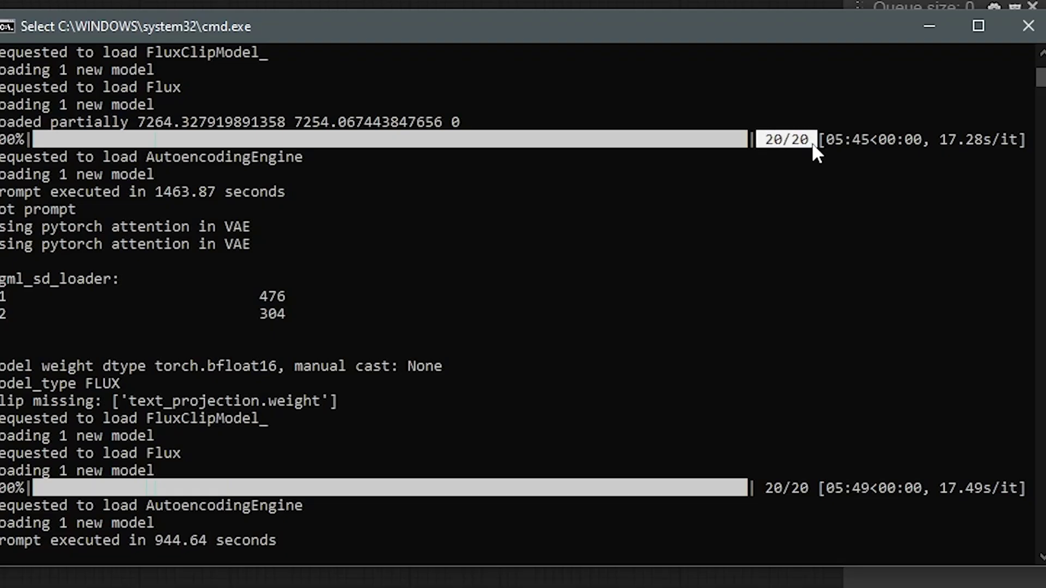
{"action": "left_click_drag", "start_coordinate": [765, 487], "coordinate": [803, 487]}
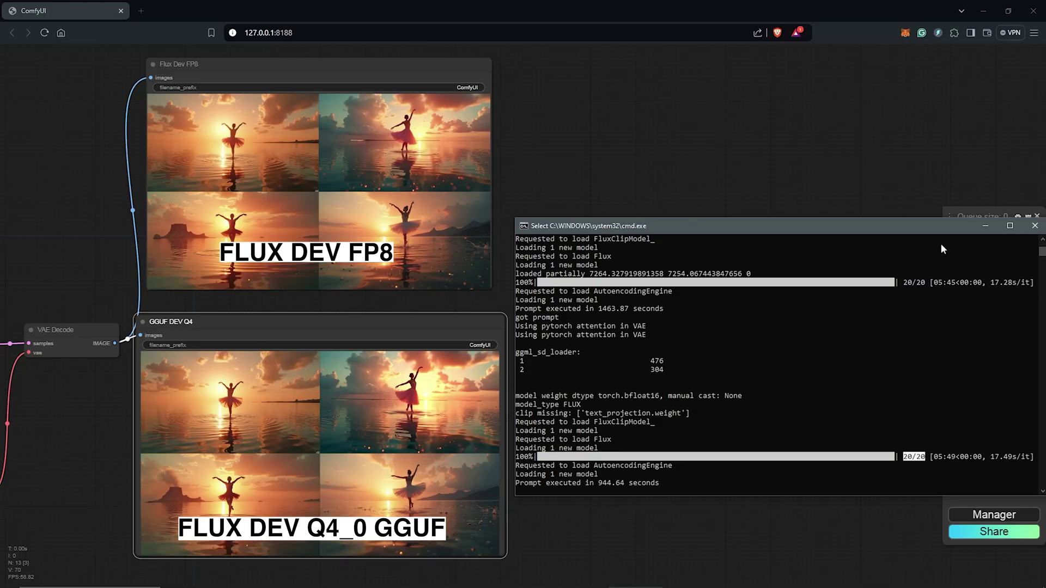
Hide the terminal, step to the fourth GGUF image, then return both previews to four-image grids.
{"action": "left_click", "coordinate": [987, 228]}
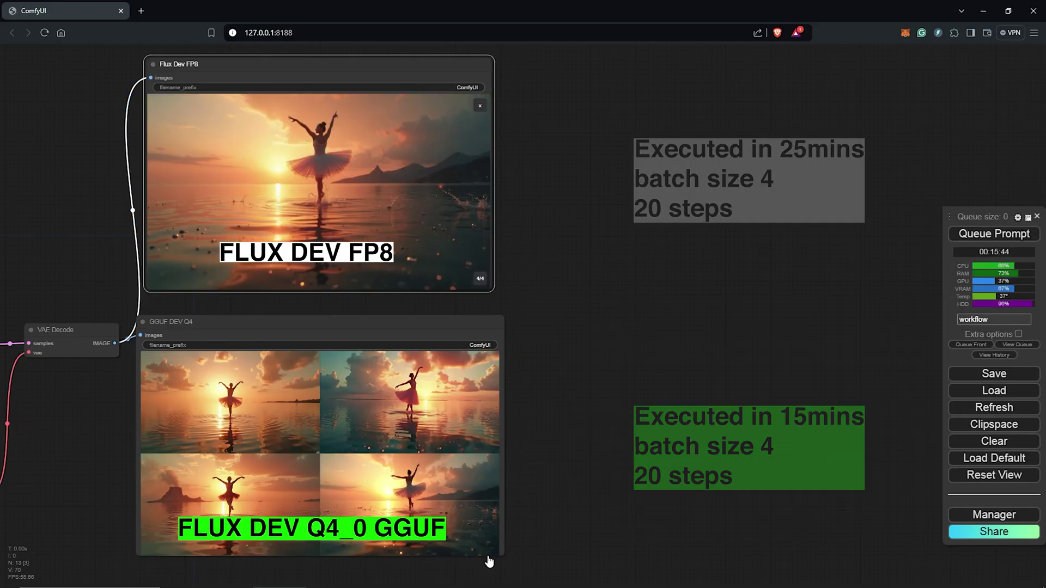
{"action": "left_click", "coordinate": [491, 548]}
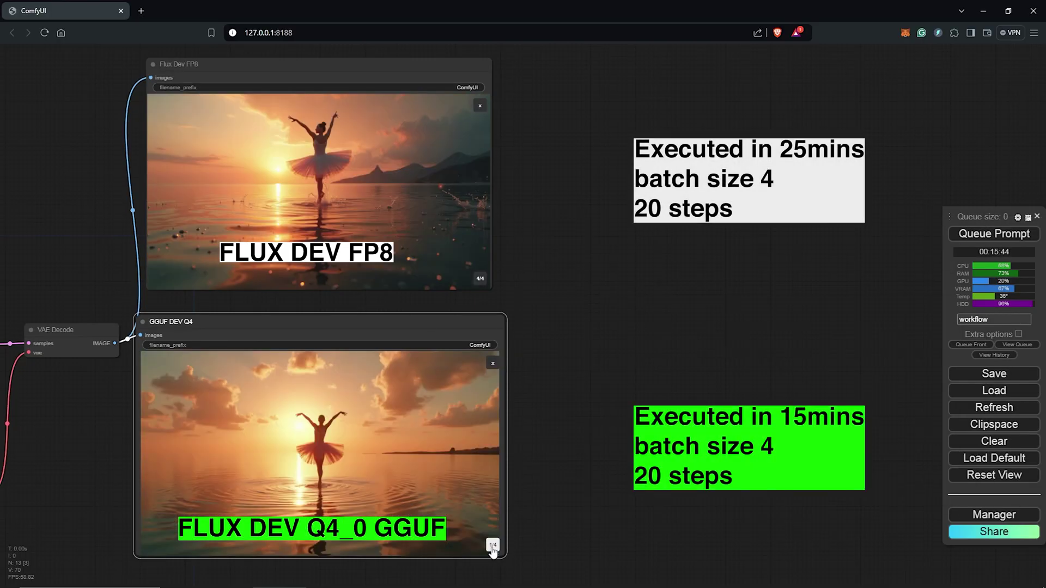
{"action": "left_click", "coordinate": [492, 547]}
{"action": "left_click", "coordinate": [492, 547]}
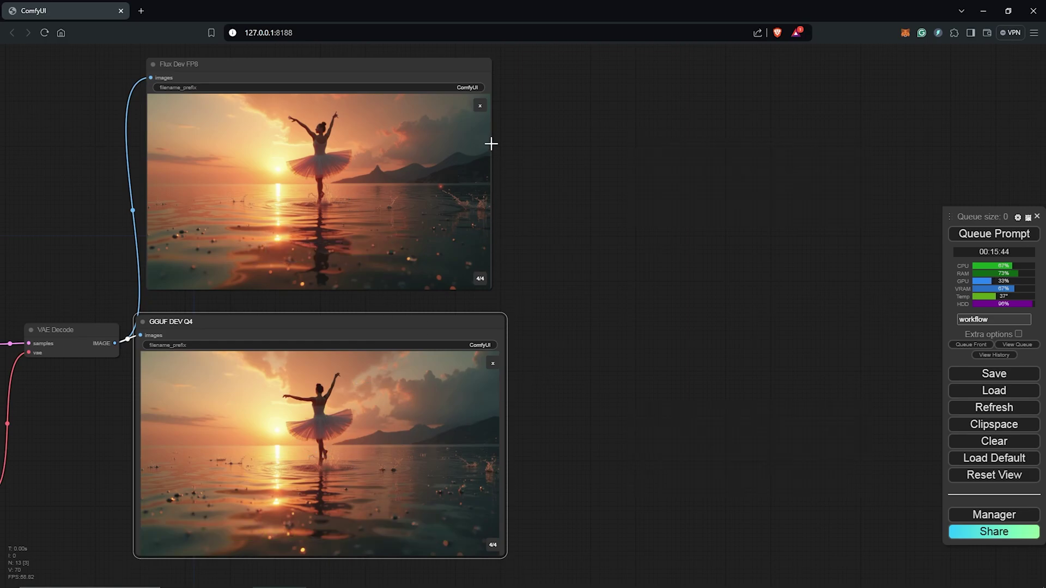
{"action": "left_click", "coordinate": [480, 106]}
{"action": "left_click", "coordinate": [492, 364]}
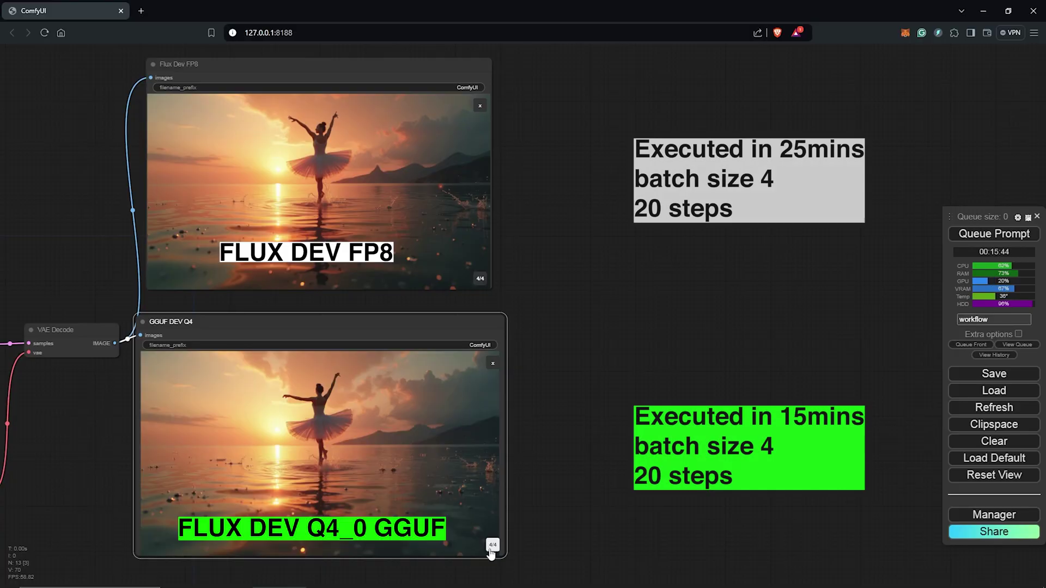
Page through the GGUF DEV Q4 batch again, ending on its fourth ballerina image.
{"action": "left_click", "coordinate": [492, 546]}
{"action": "left_click", "coordinate": [492, 546]}
{"action": "left_click", "coordinate": [492, 546]}
{"action": "left_click", "coordinate": [492, 546]}
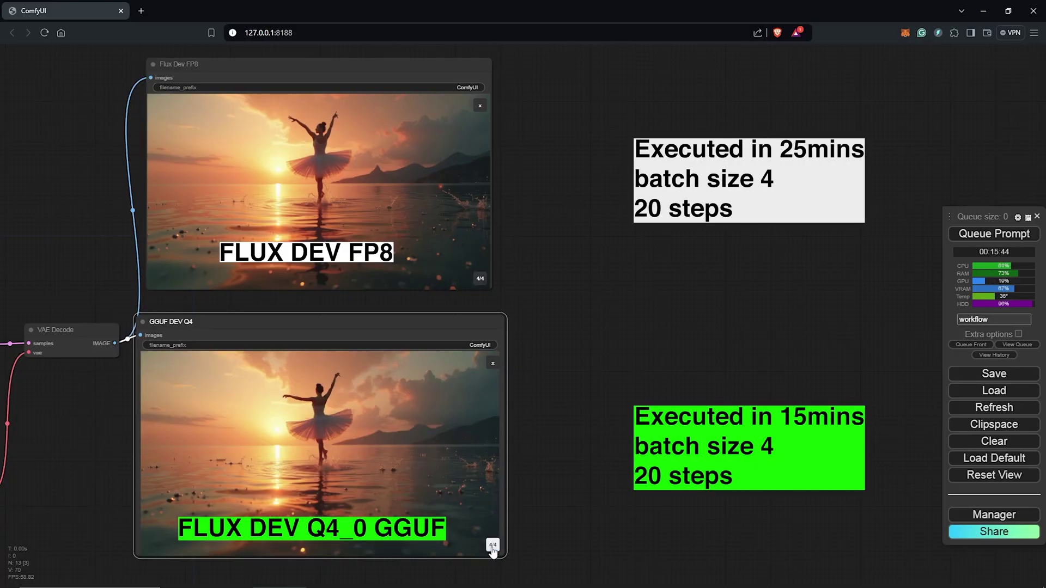